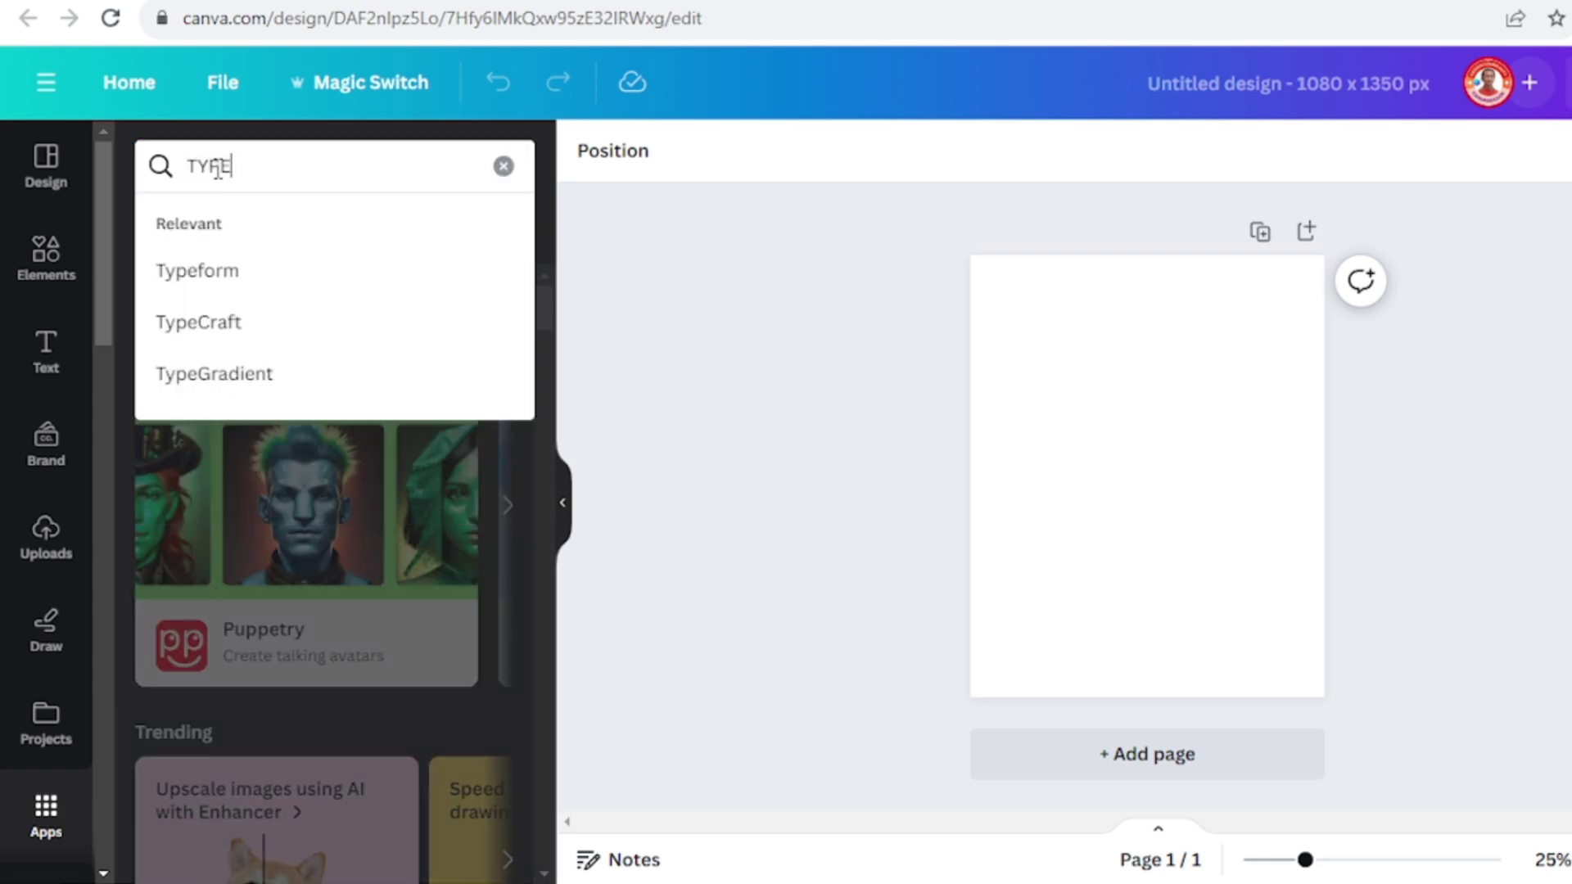
# Open the TypeCraft app and set its text to "GLOWING TEXT AROUND HEAD"
pyautogui.click(241, 332)
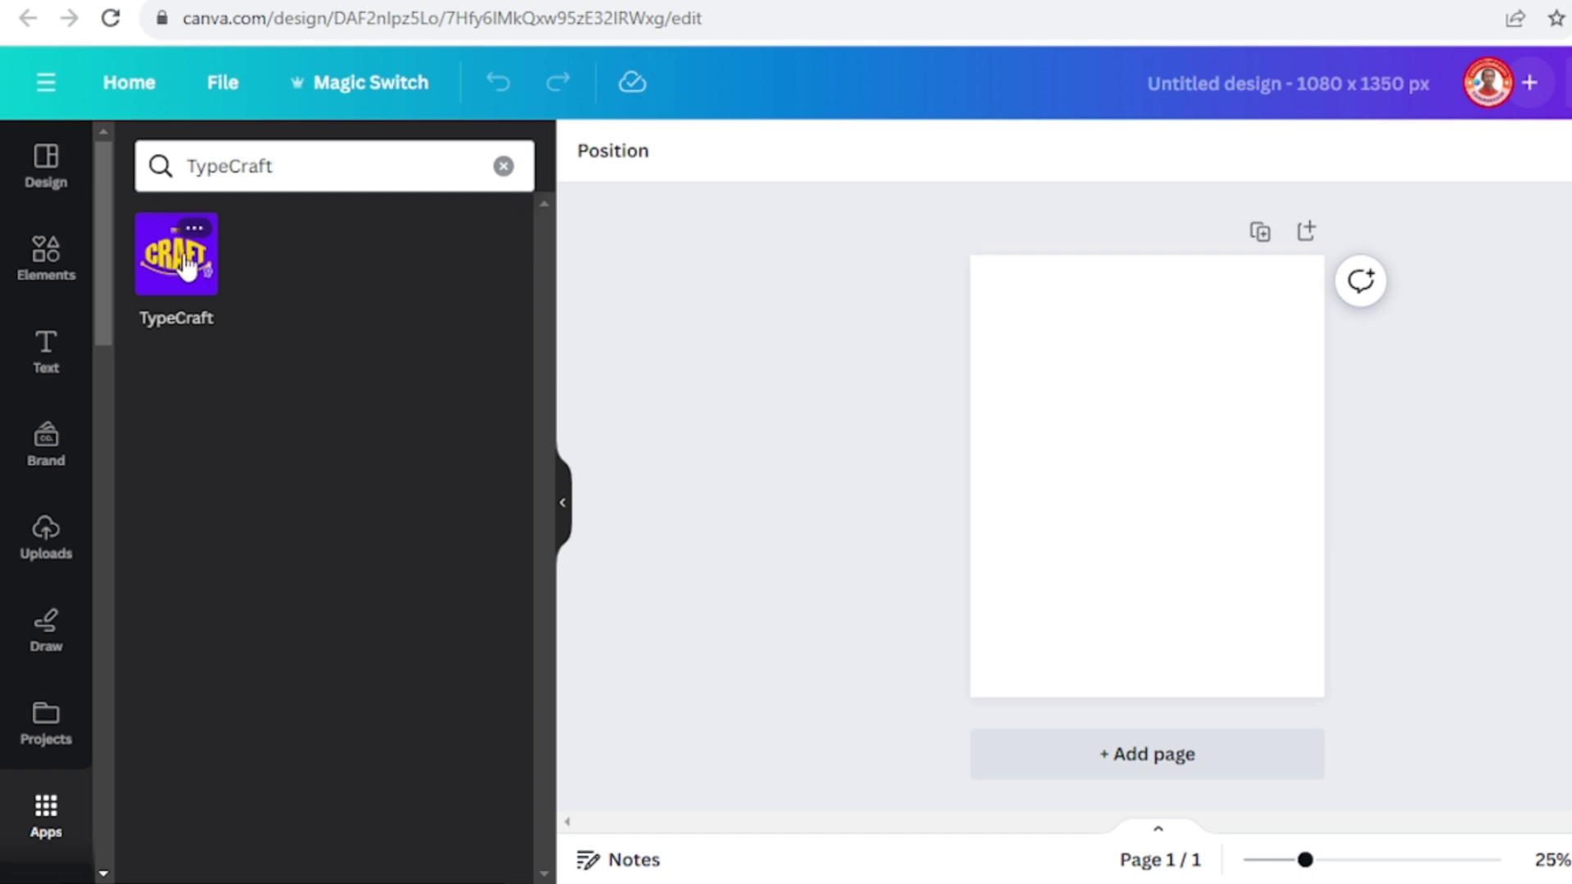
pyautogui.click(187, 260)
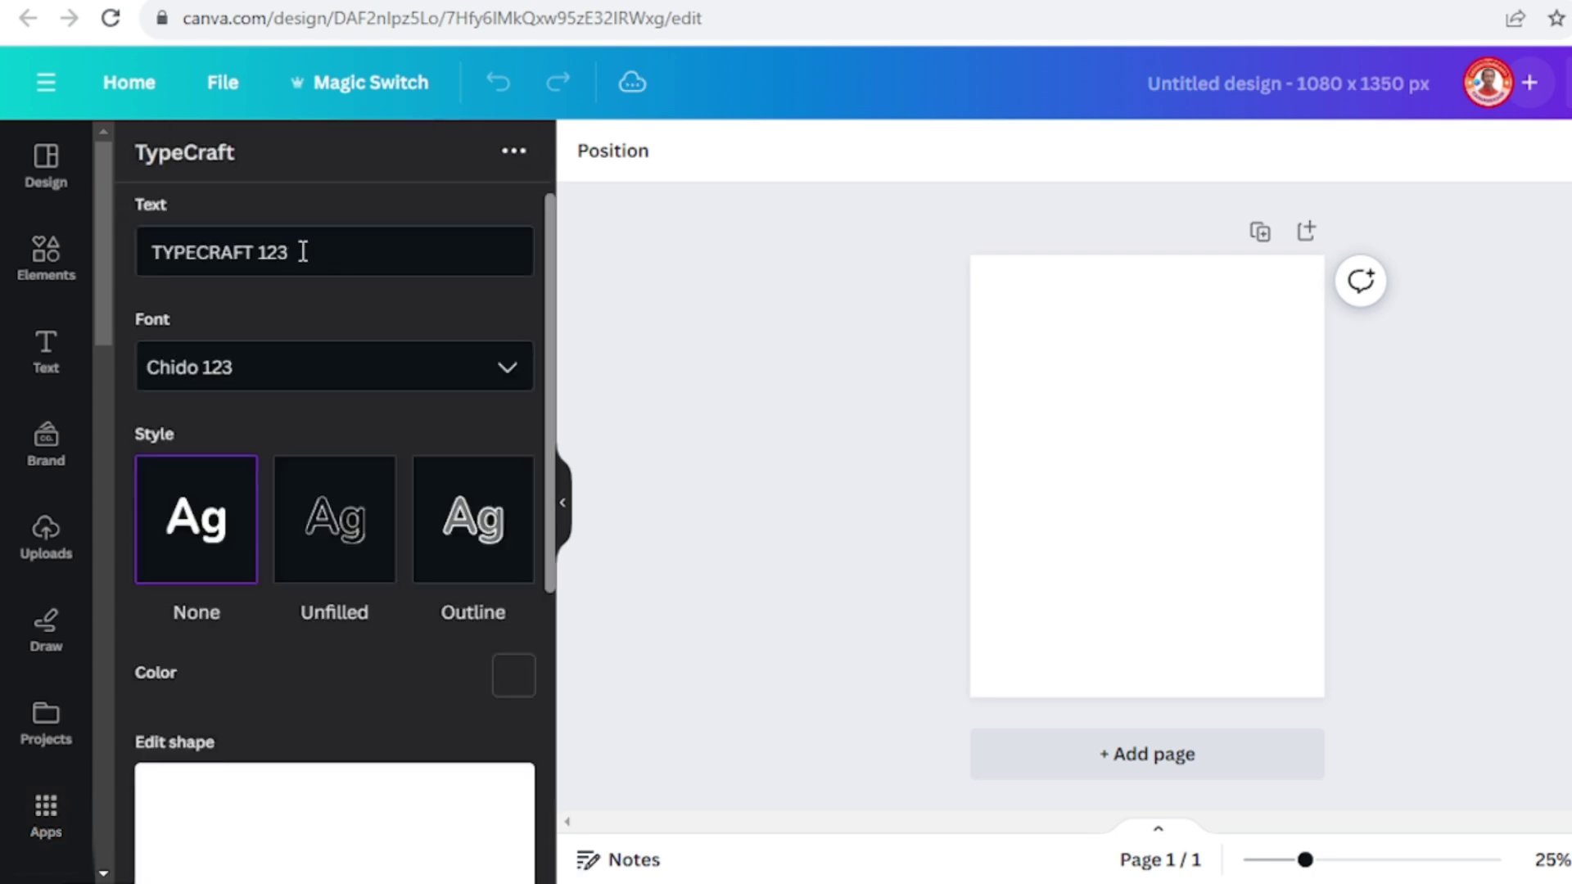
pyautogui.moveTo(303, 248); pyautogui.dragTo(115, 239)
pyautogui.write('GLOWING TEXT AROUND HEAD')
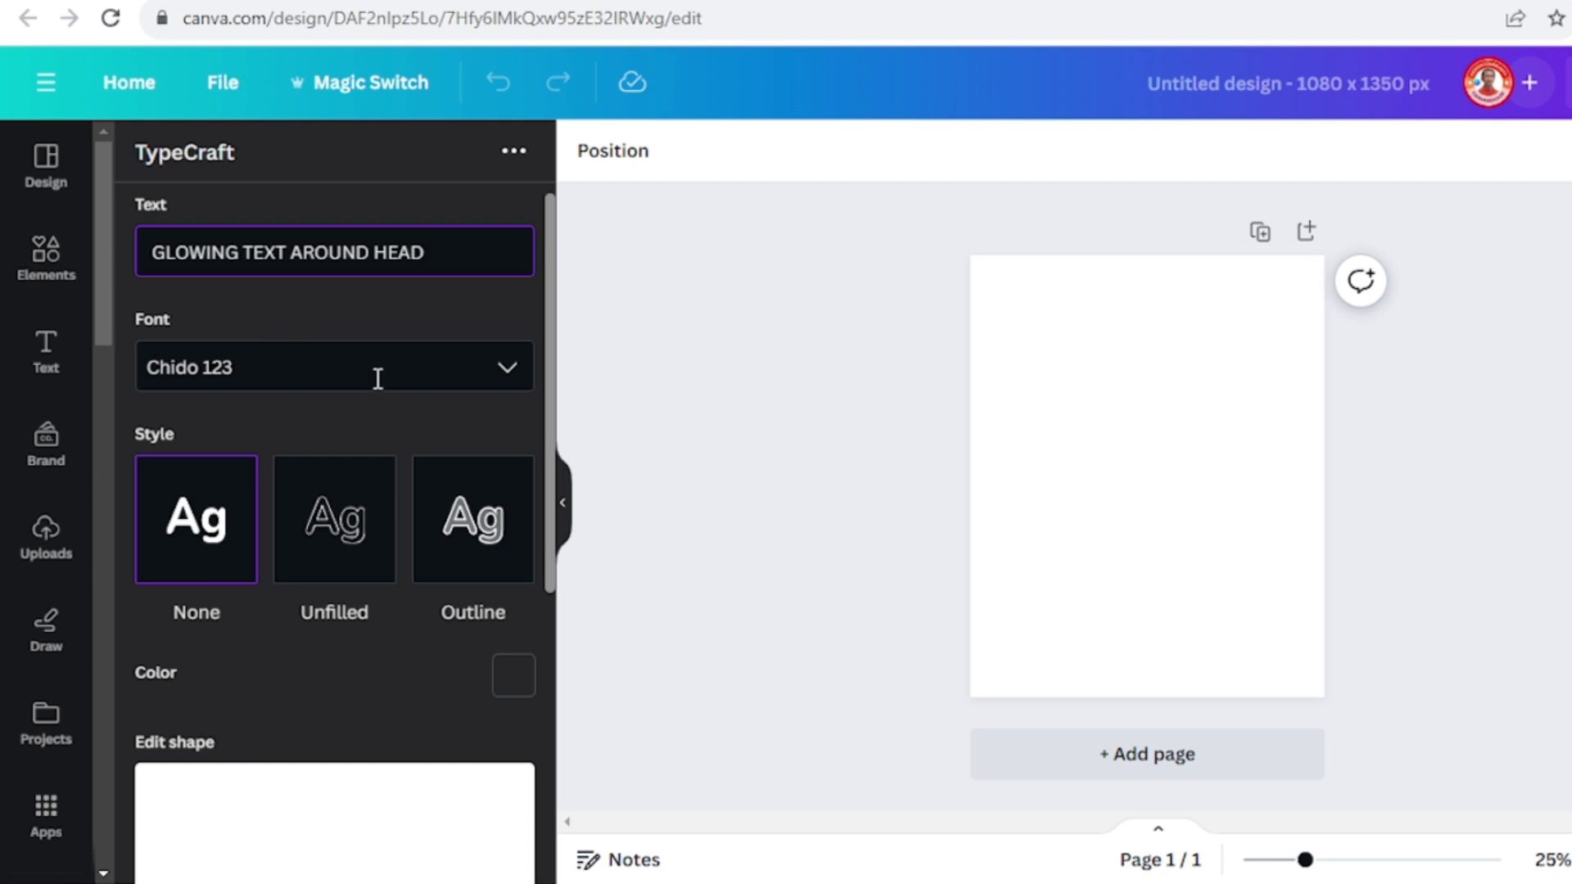
# Set the TypeCraft text's font to Anton Regular 123 and its color to white (#ffffff)
pyautogui.click(379, 375)
pyautogui.click(354, 426)
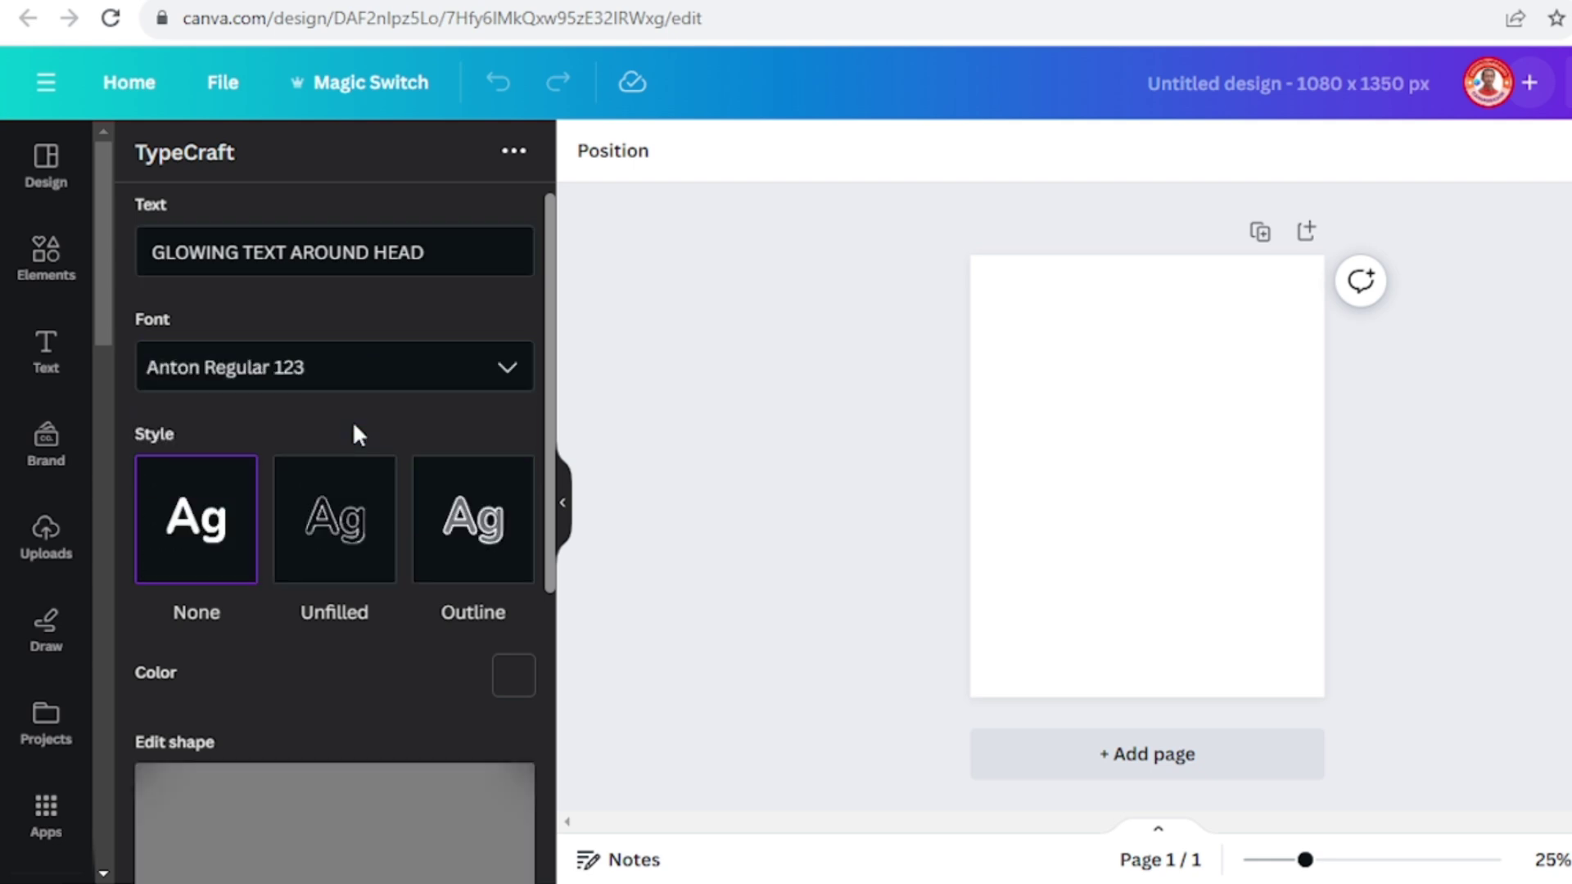
pyautogui.scroll(-3, 352, 434)
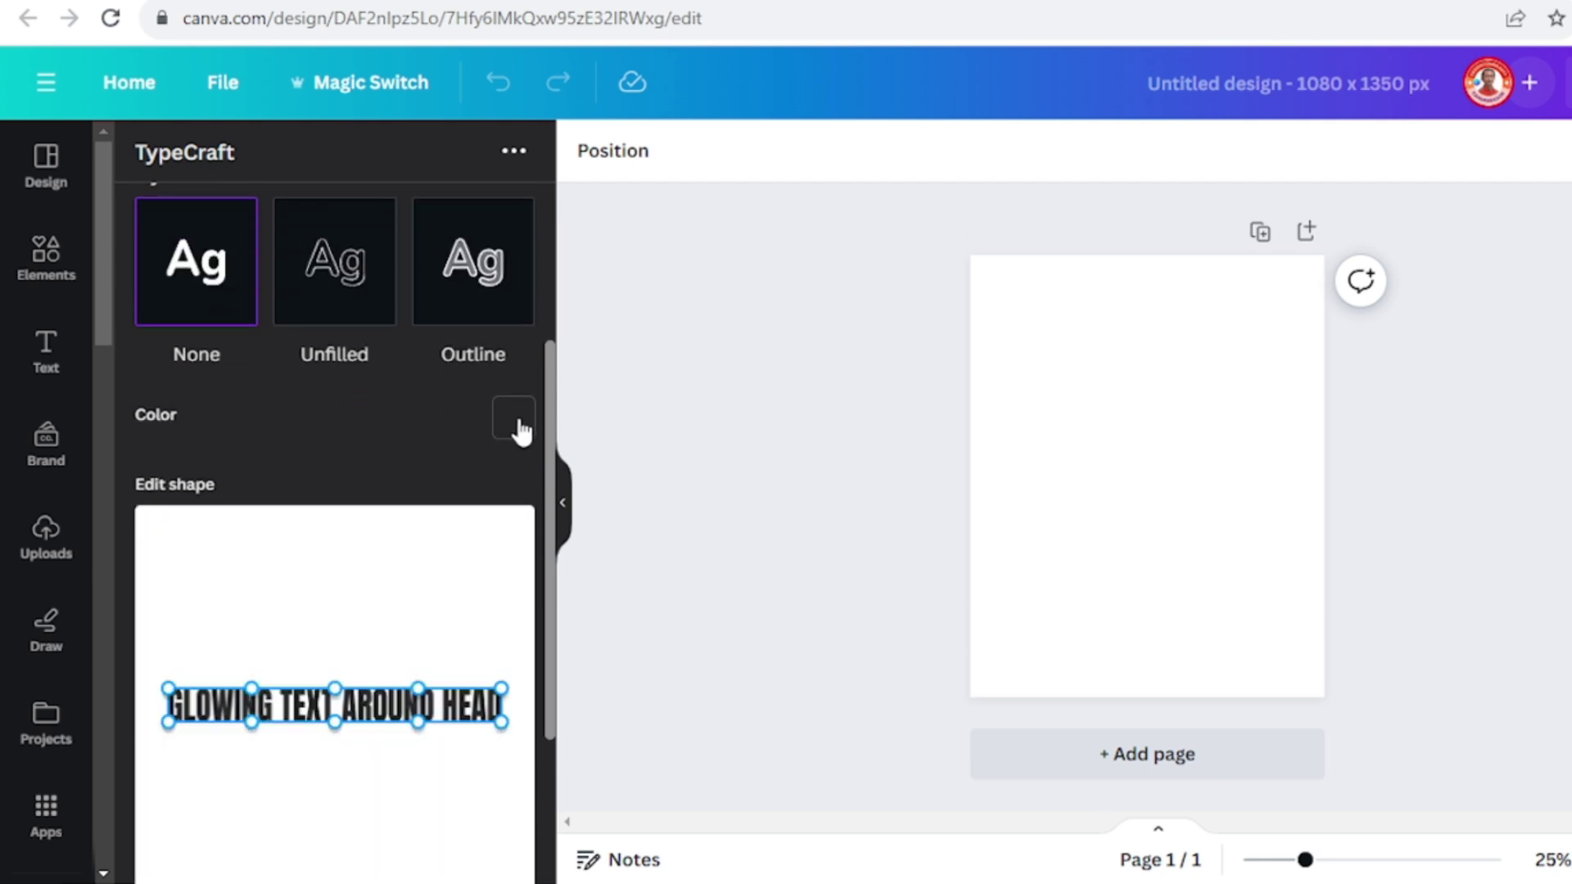
pyautogui.click(514, 419)
pyautogui.scroll(3, 393, 352)
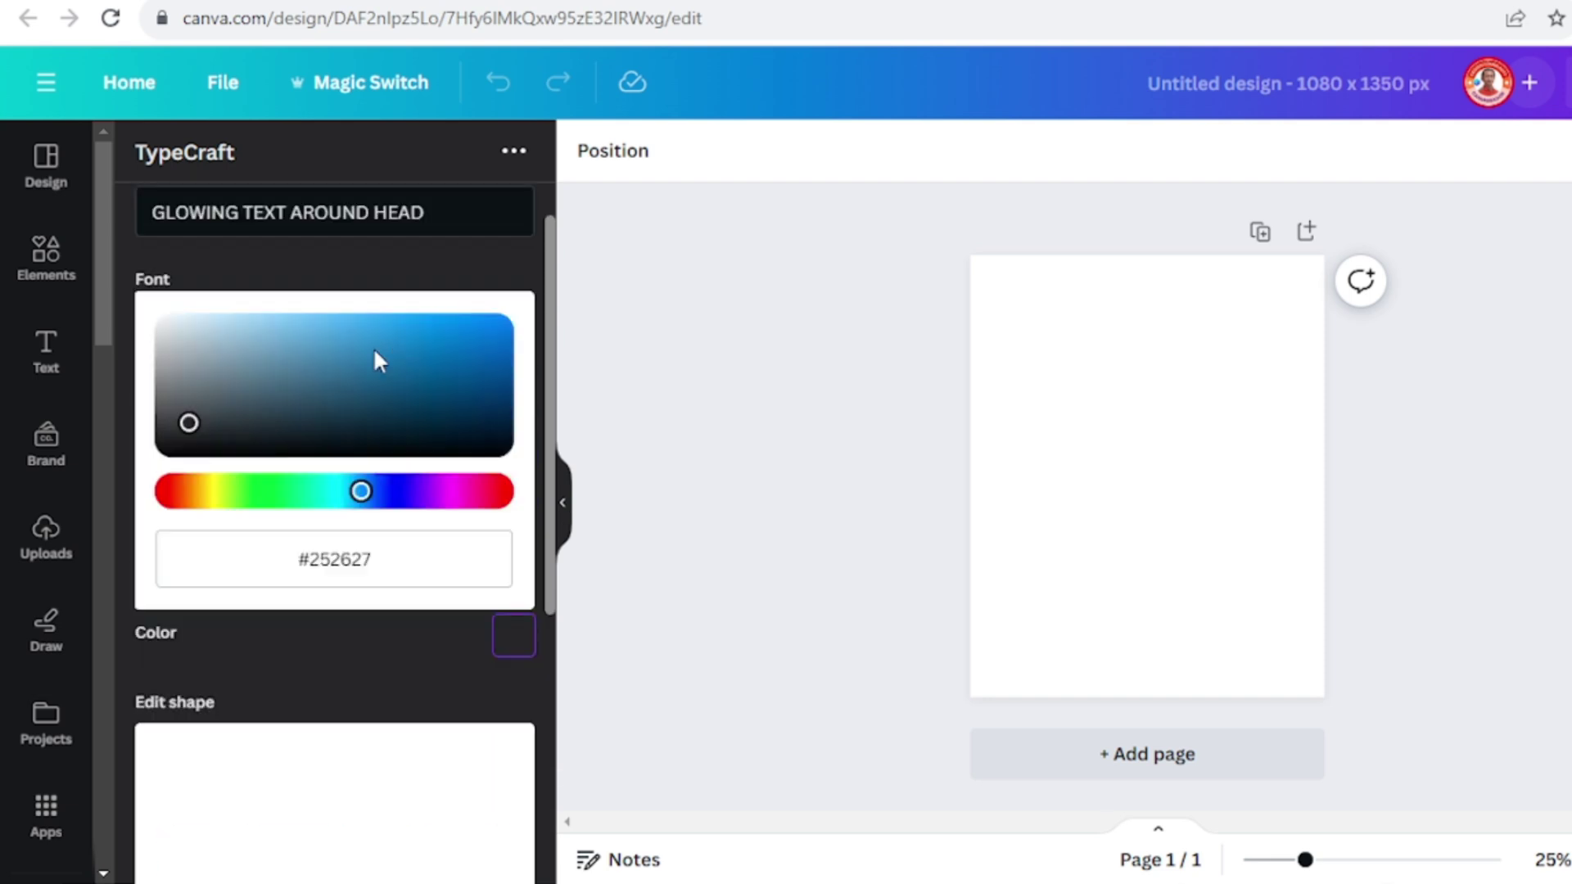
pyautogui.moveTo(172, 372); pyautogui.dragTo(158, 358)
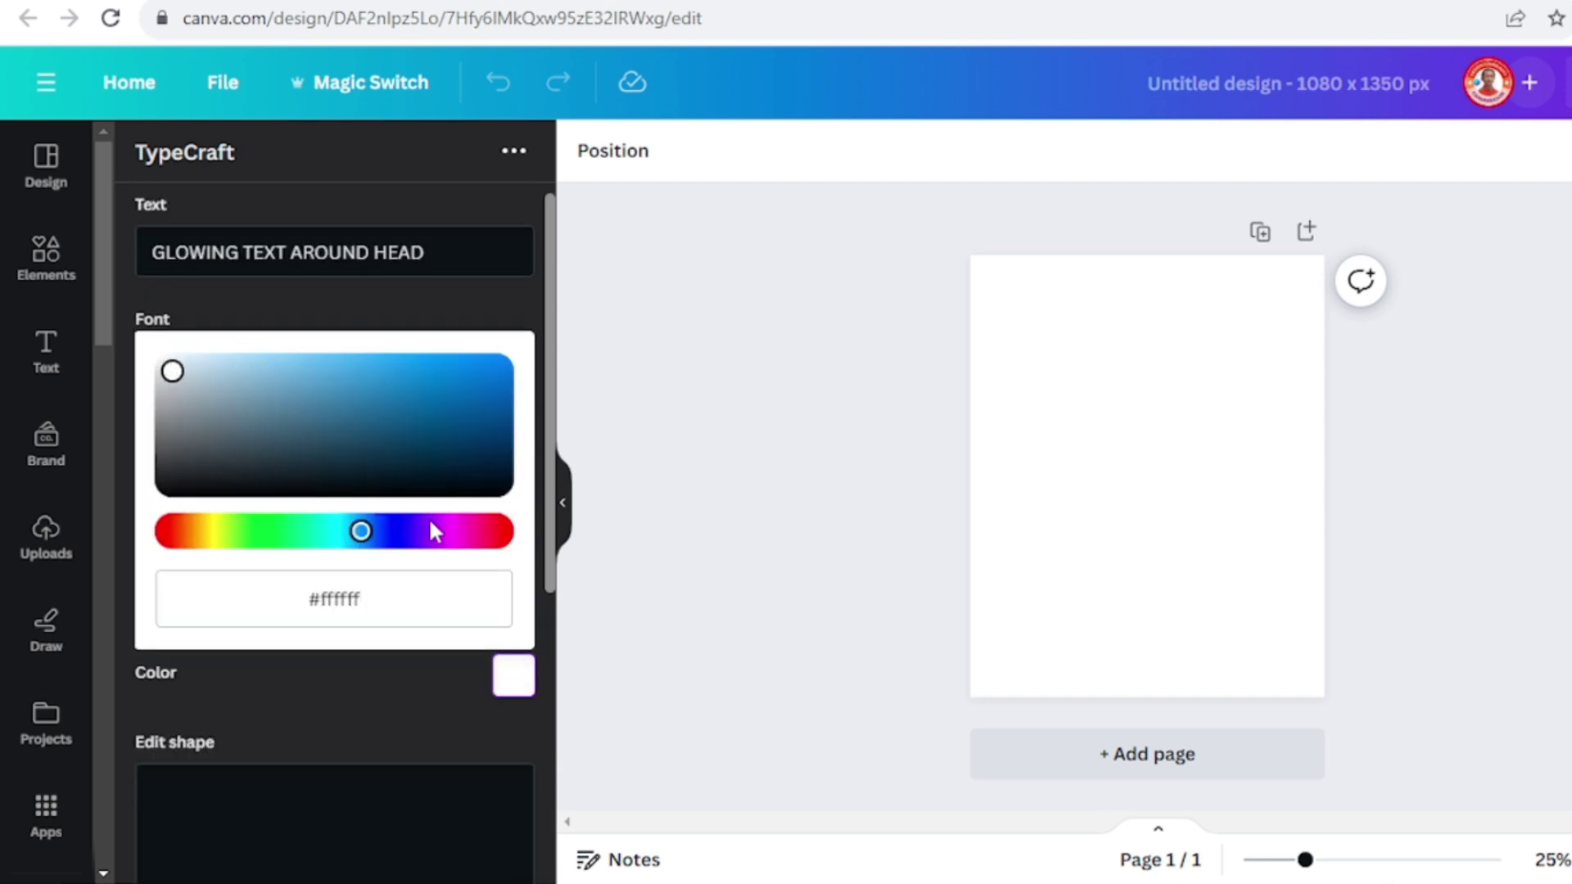
pyautogui.click(391, 686)
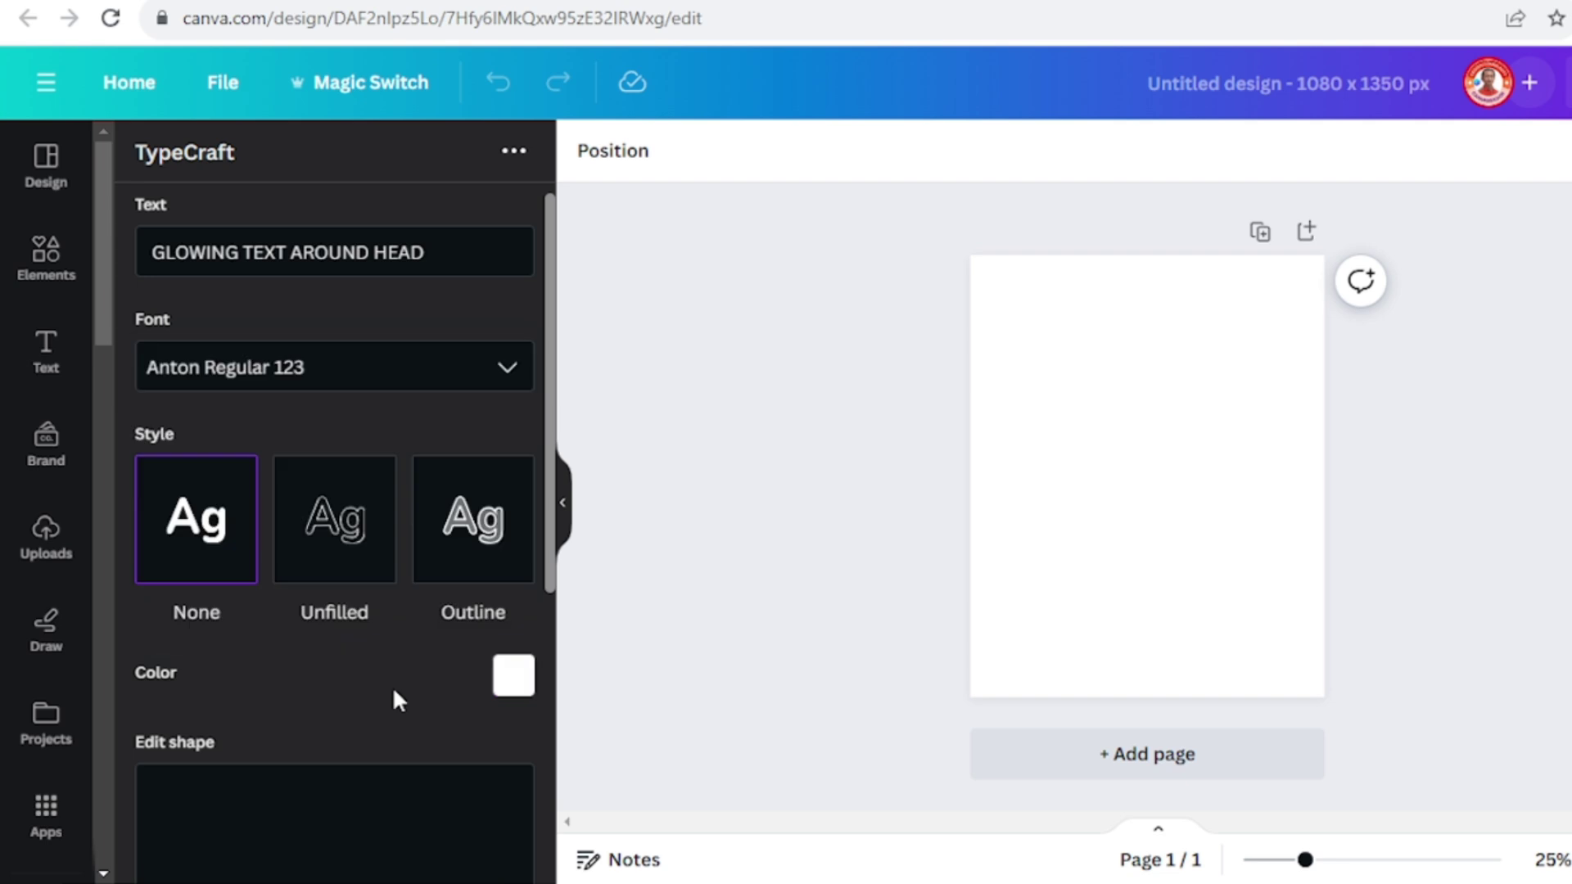
# Bend the TypeCraft text into an upward arch, spread its inner curve handles toward both ends, and add it to the design
pyautogui.scroll(-5, 401, 688)
pyautogui.moveTo(338, 561); pyautogui.dragTo(338, 524)
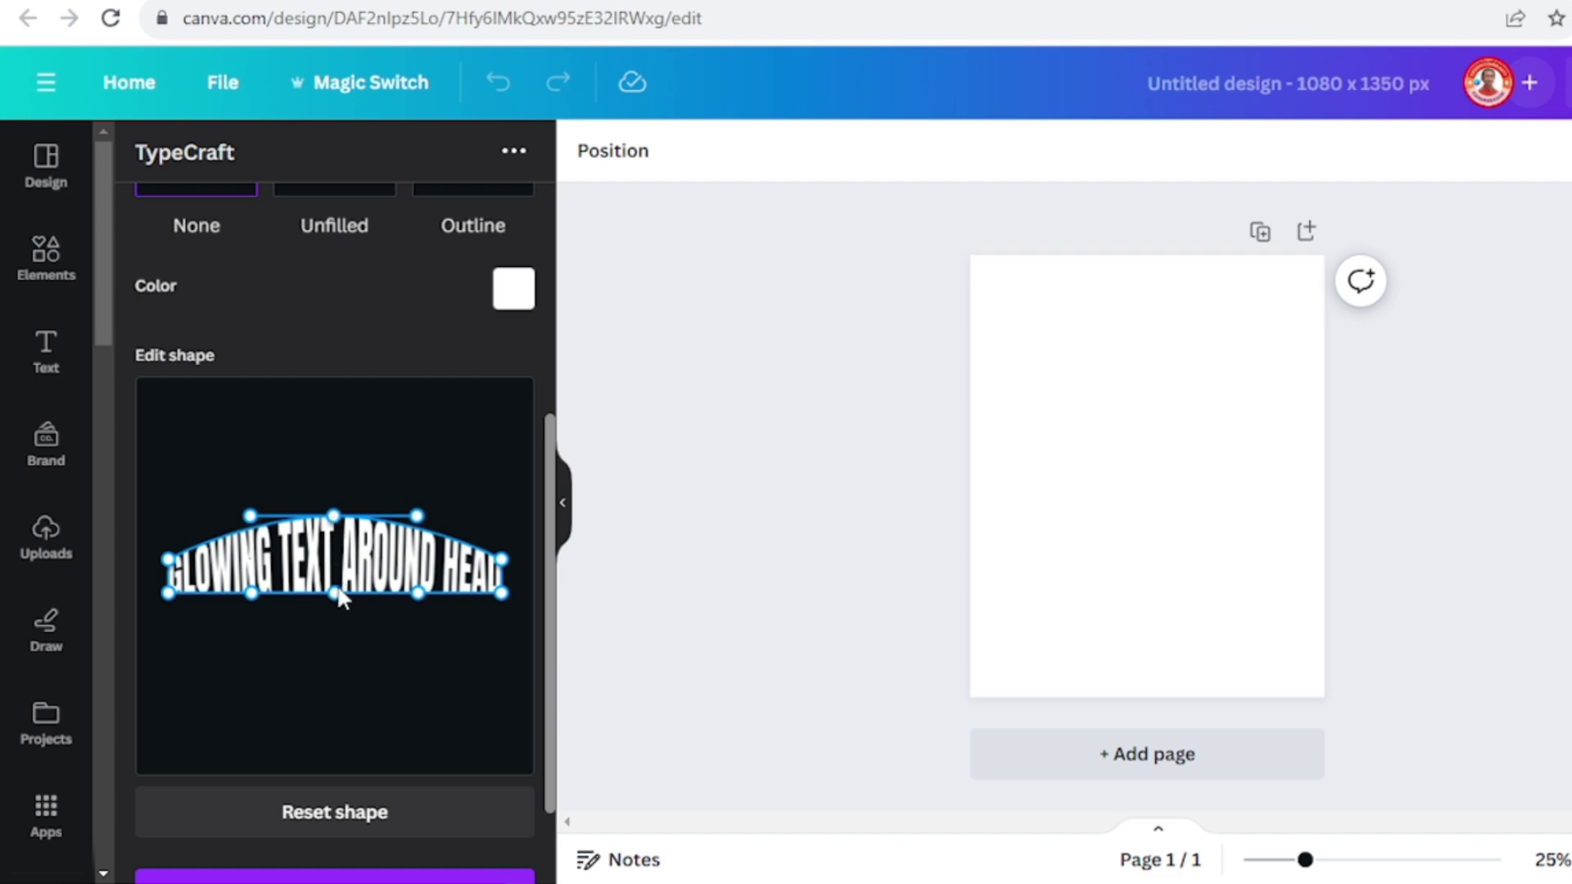
pyautogui.moveTo(337, 592); pyautogui.dragTo(337, 557)
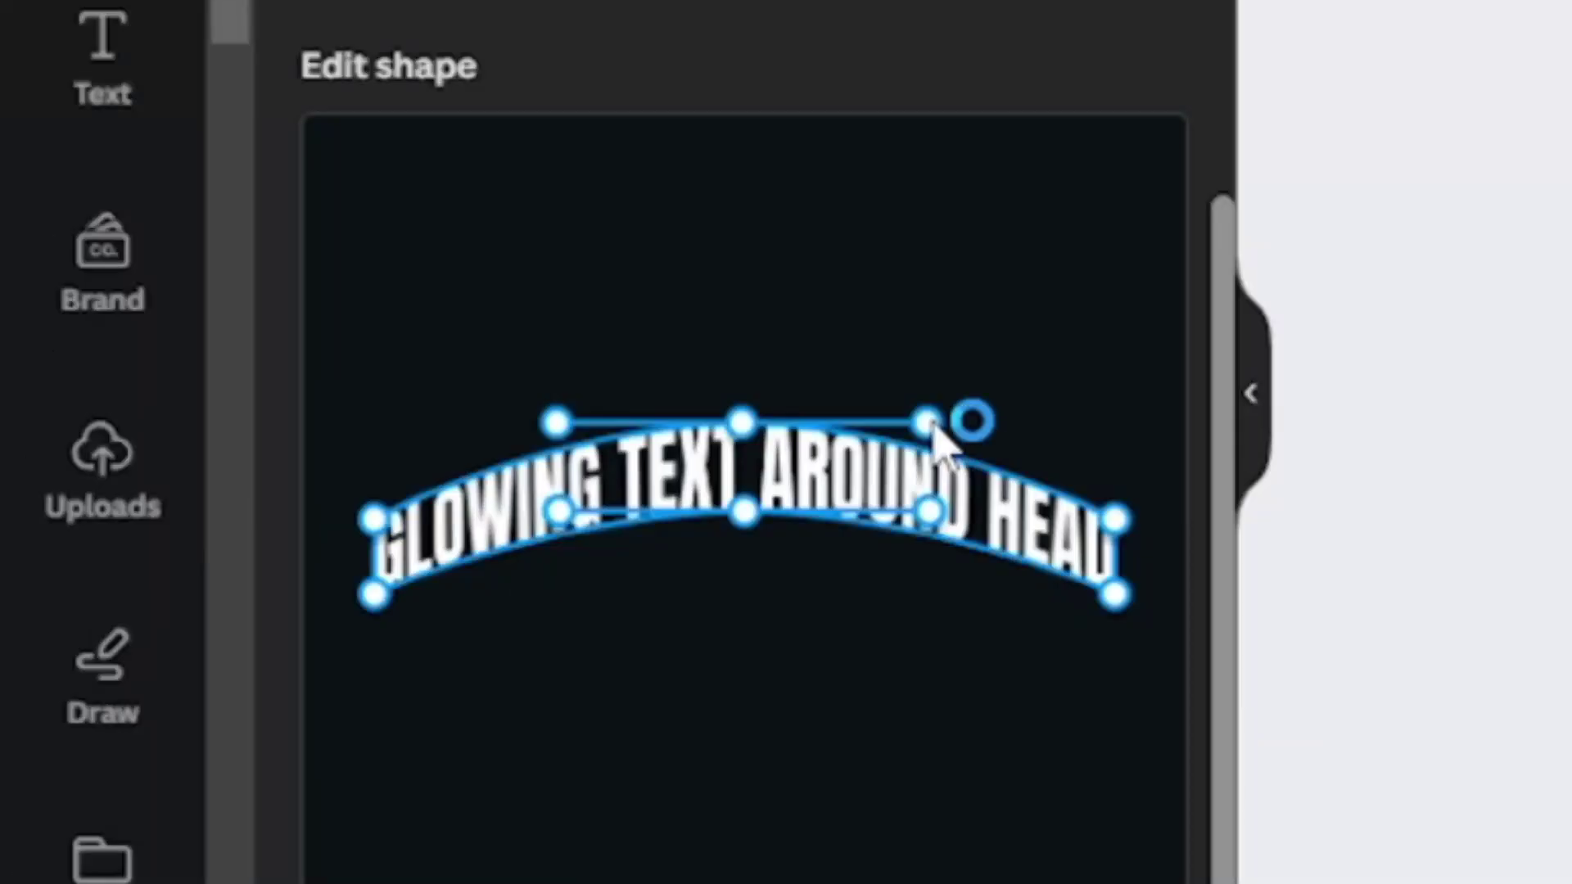
pyautogui.moveTo(932, 424); pyautogui.dragTo(1062, 434)
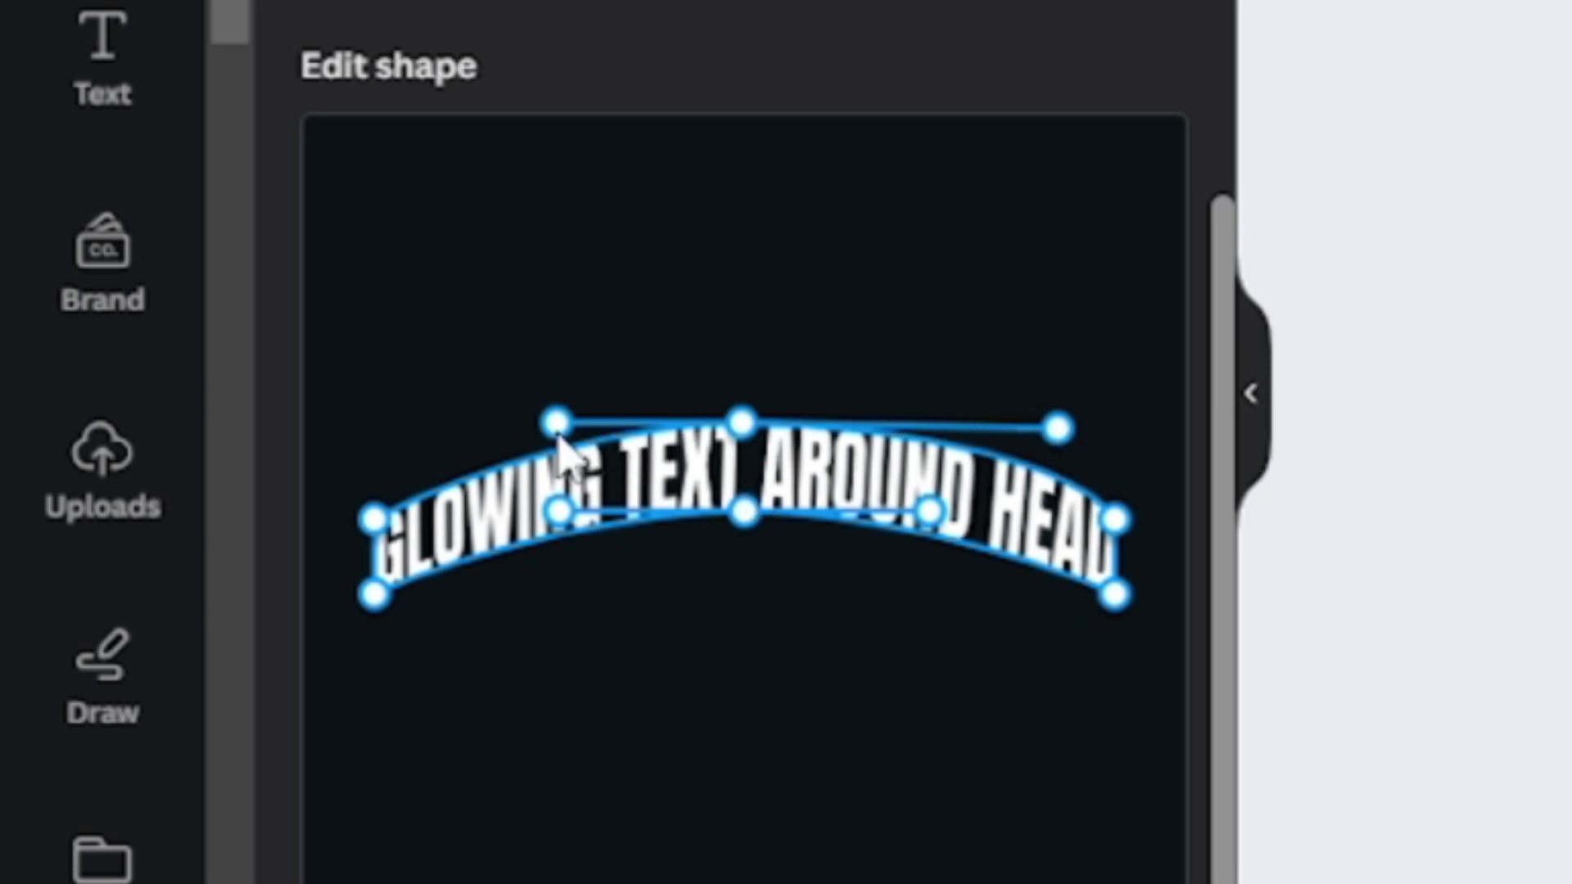
pyautogui.moveTo(553, 425); pyautogui.dragTo(434, 438)
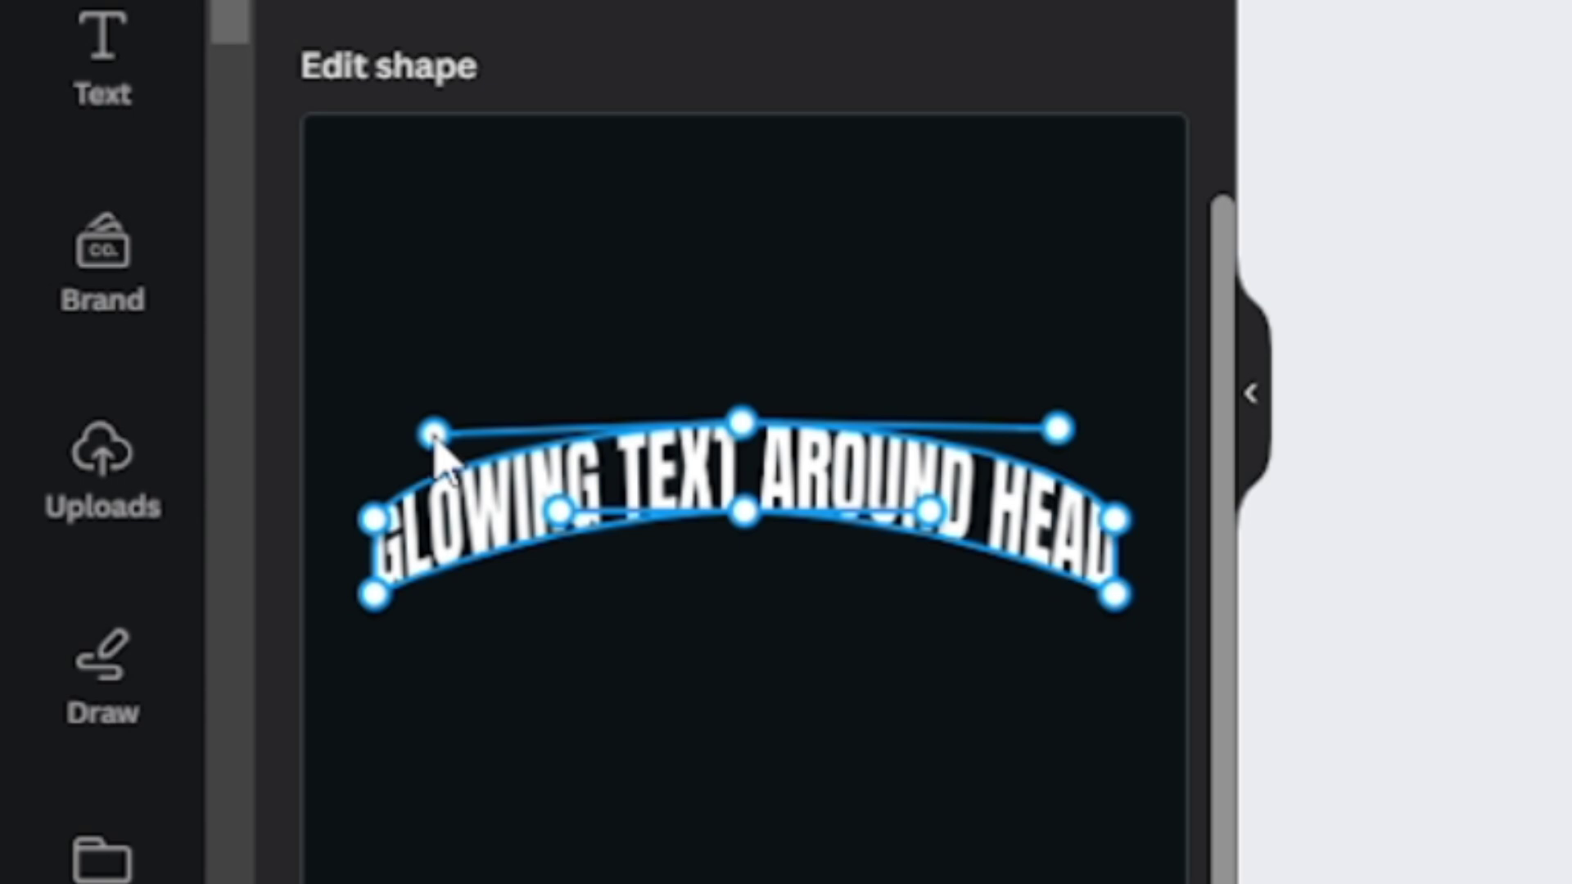
pyautogui.moveTo(560, 511); pyautogui.dragTo(450, 531)
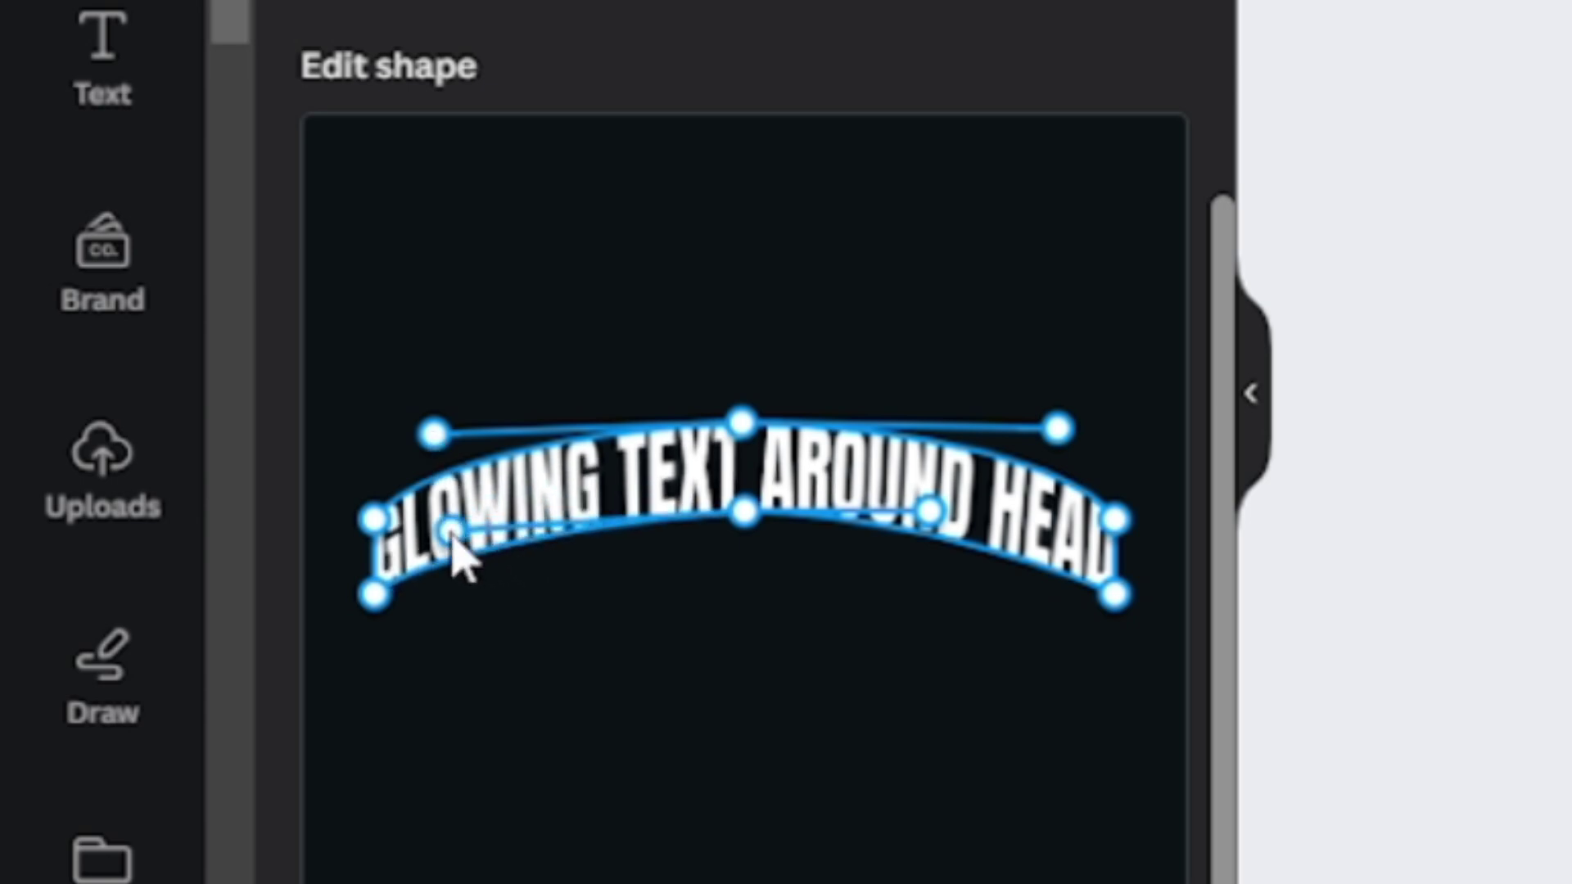
pyautogui.moveTo(928, 514); pyautogui.dragTo(1043, 541)
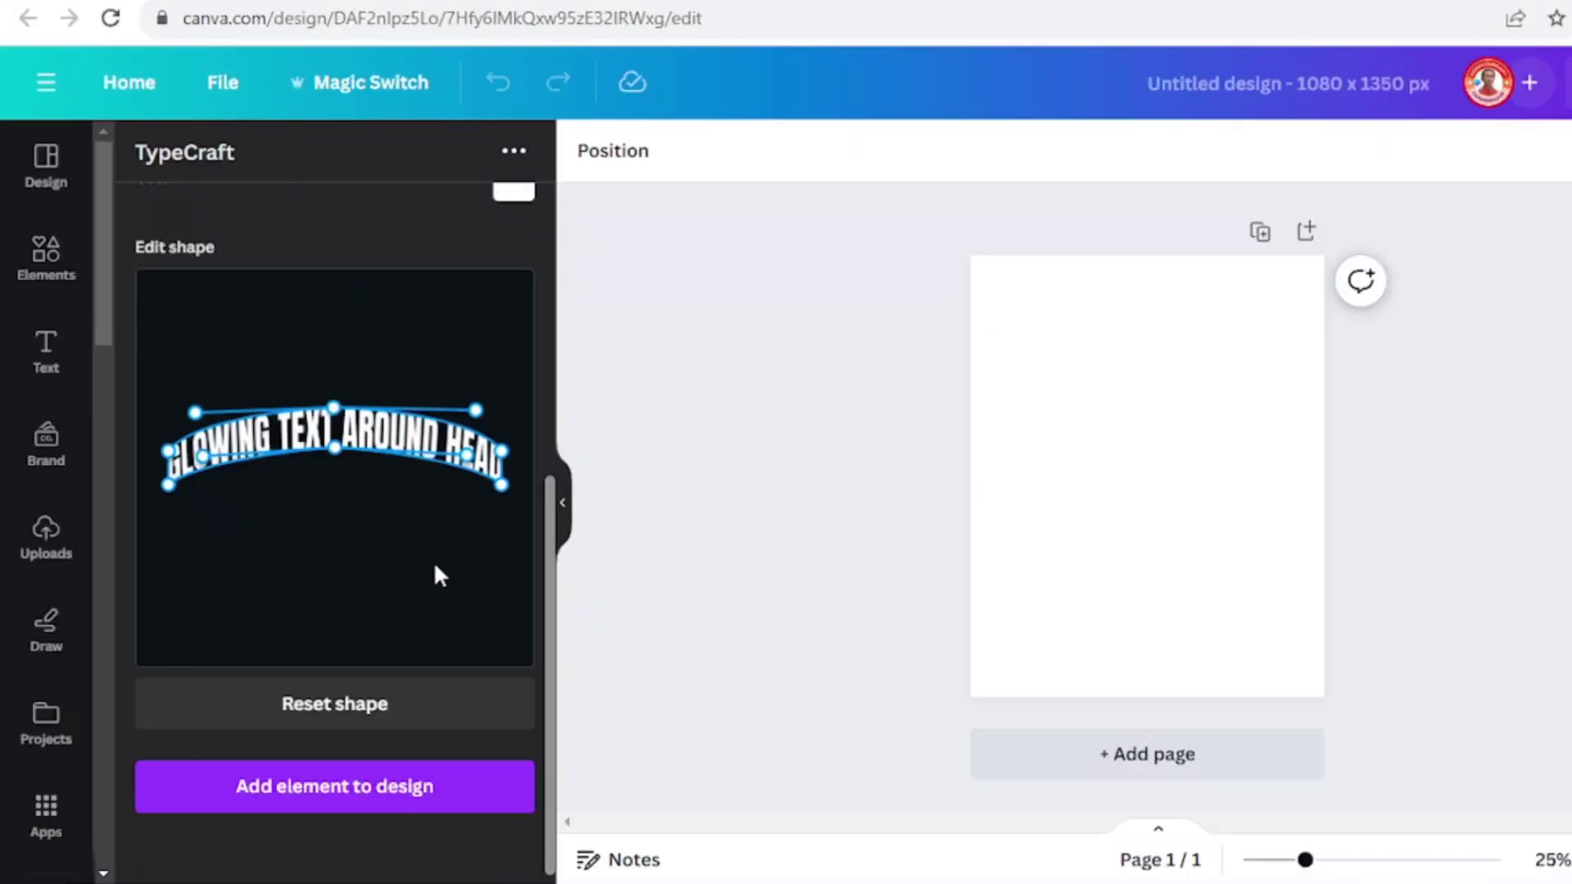
pyautogui.click(410, 805)
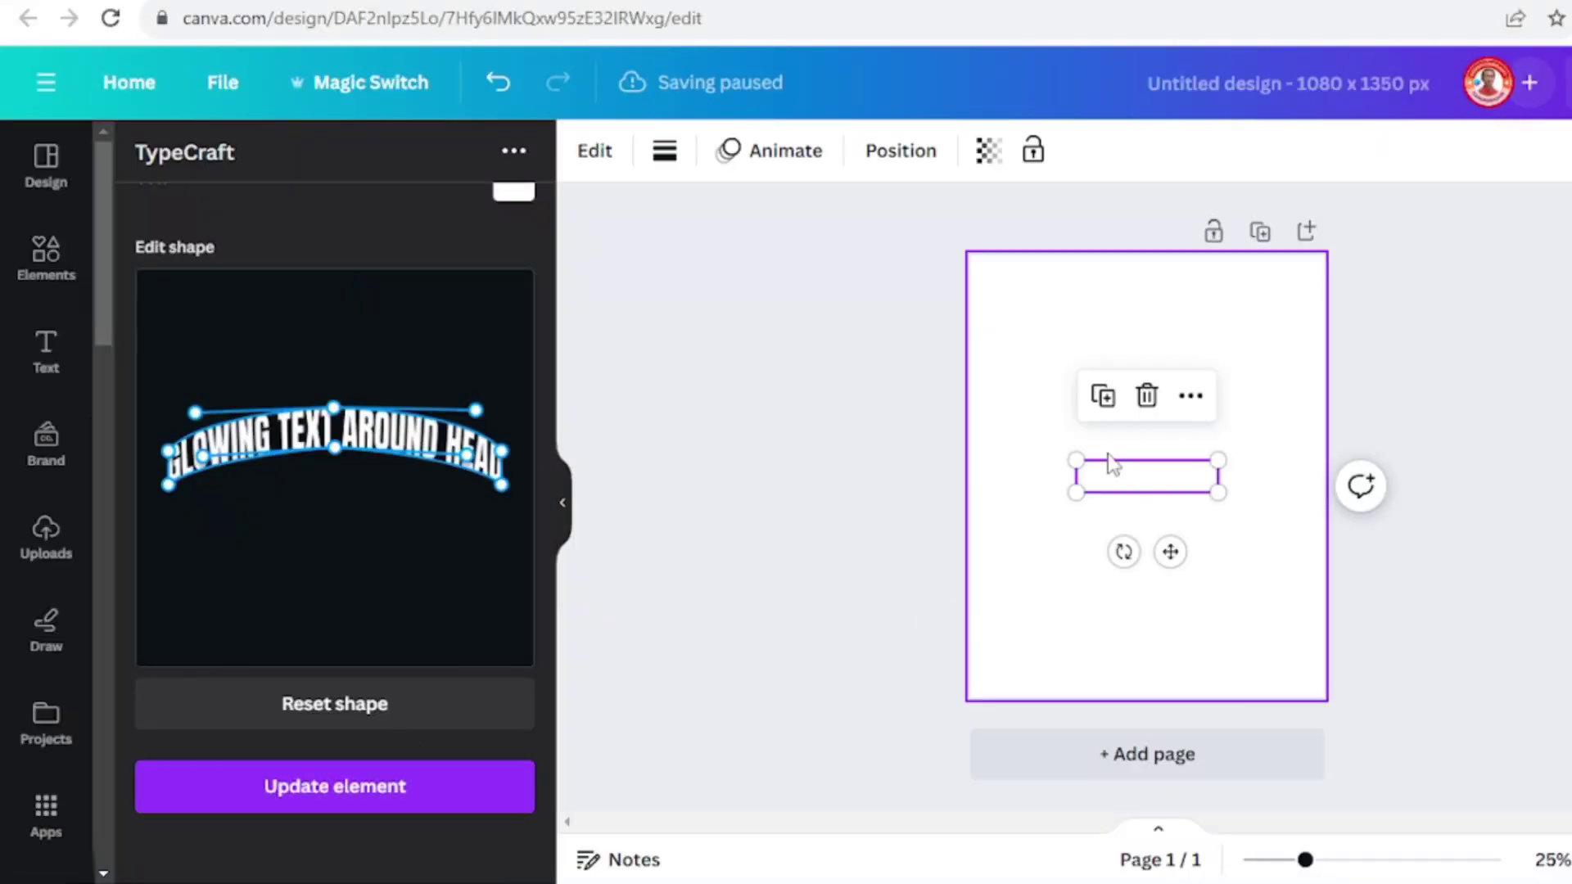
# Set the page background color to black
pyautogui.click(1056, 321)
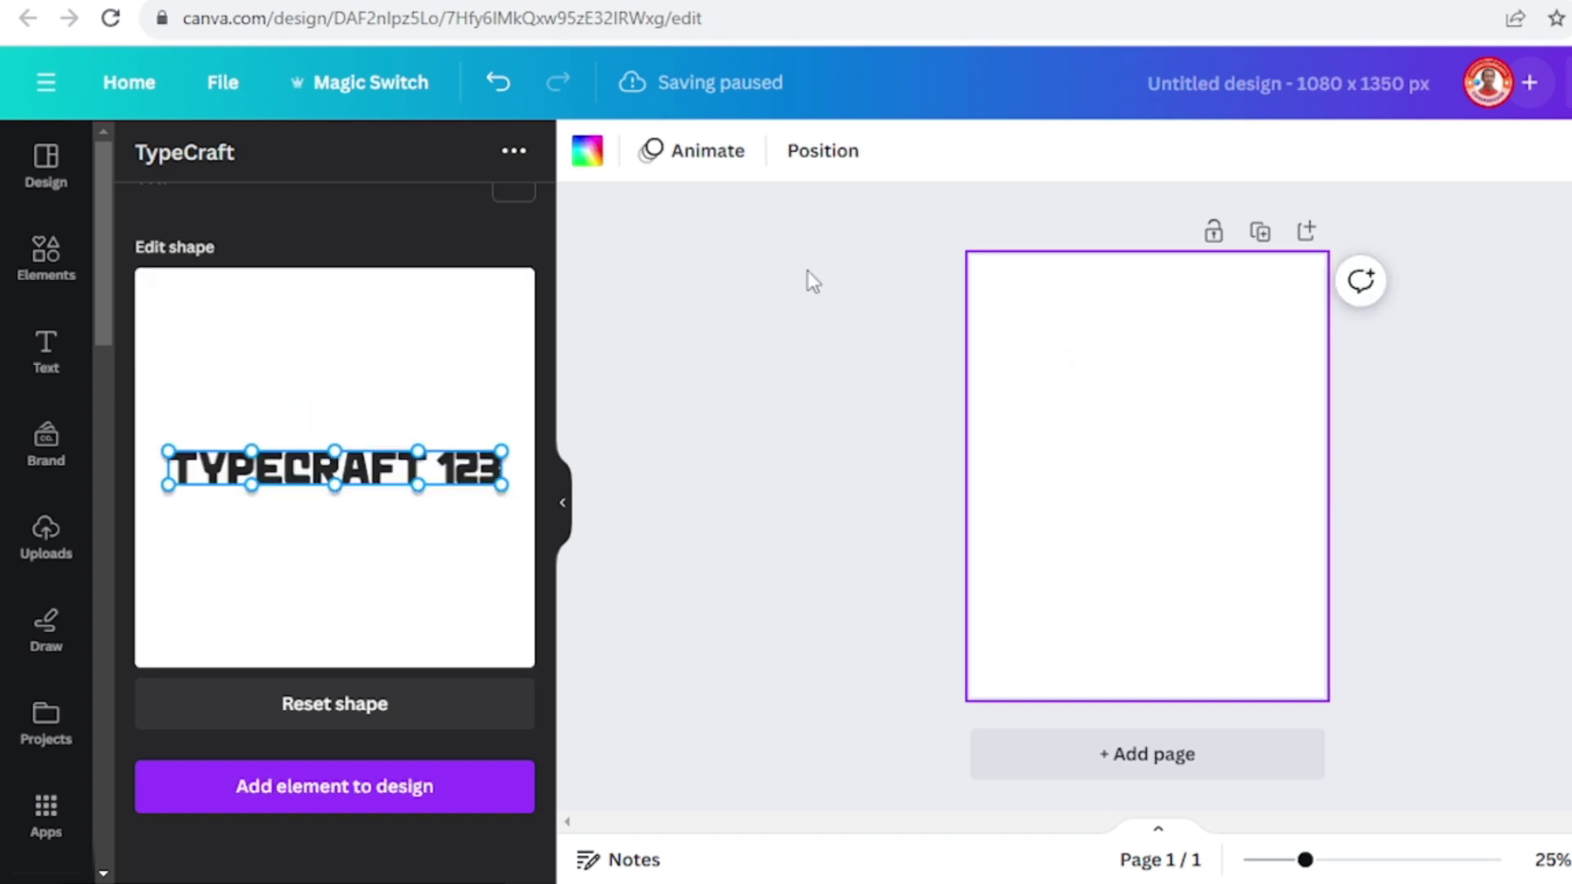
pyautogui.click(612, 162)
pyautogui.click(152, 671)
# Enlarge the arched text on both sides until it spans most of the page width
pyautogui.click(1127, 475)
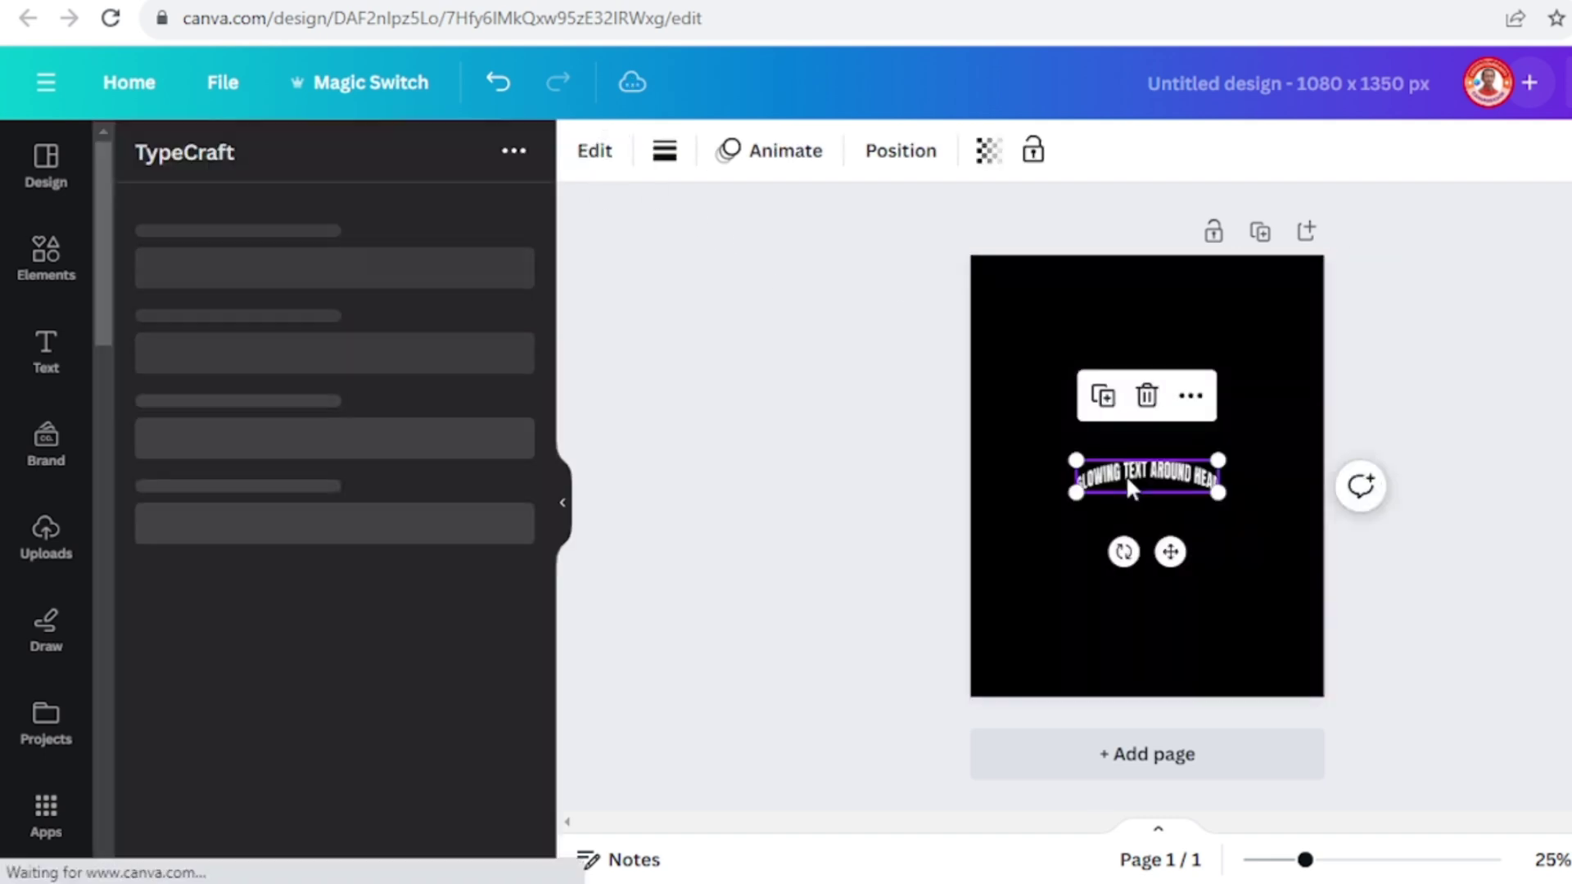
pyautogui.moveTo(1077, 457); pyautogui.dragTo(1007, 442)
pyautogui.moveTo(1236, 437); pyautogui.dragTo(1288, 423)
# Spread the arch's upper and lower curve handles out further toward the text's ends and update the element
pyautogui.scroll(-5, 489, 541)
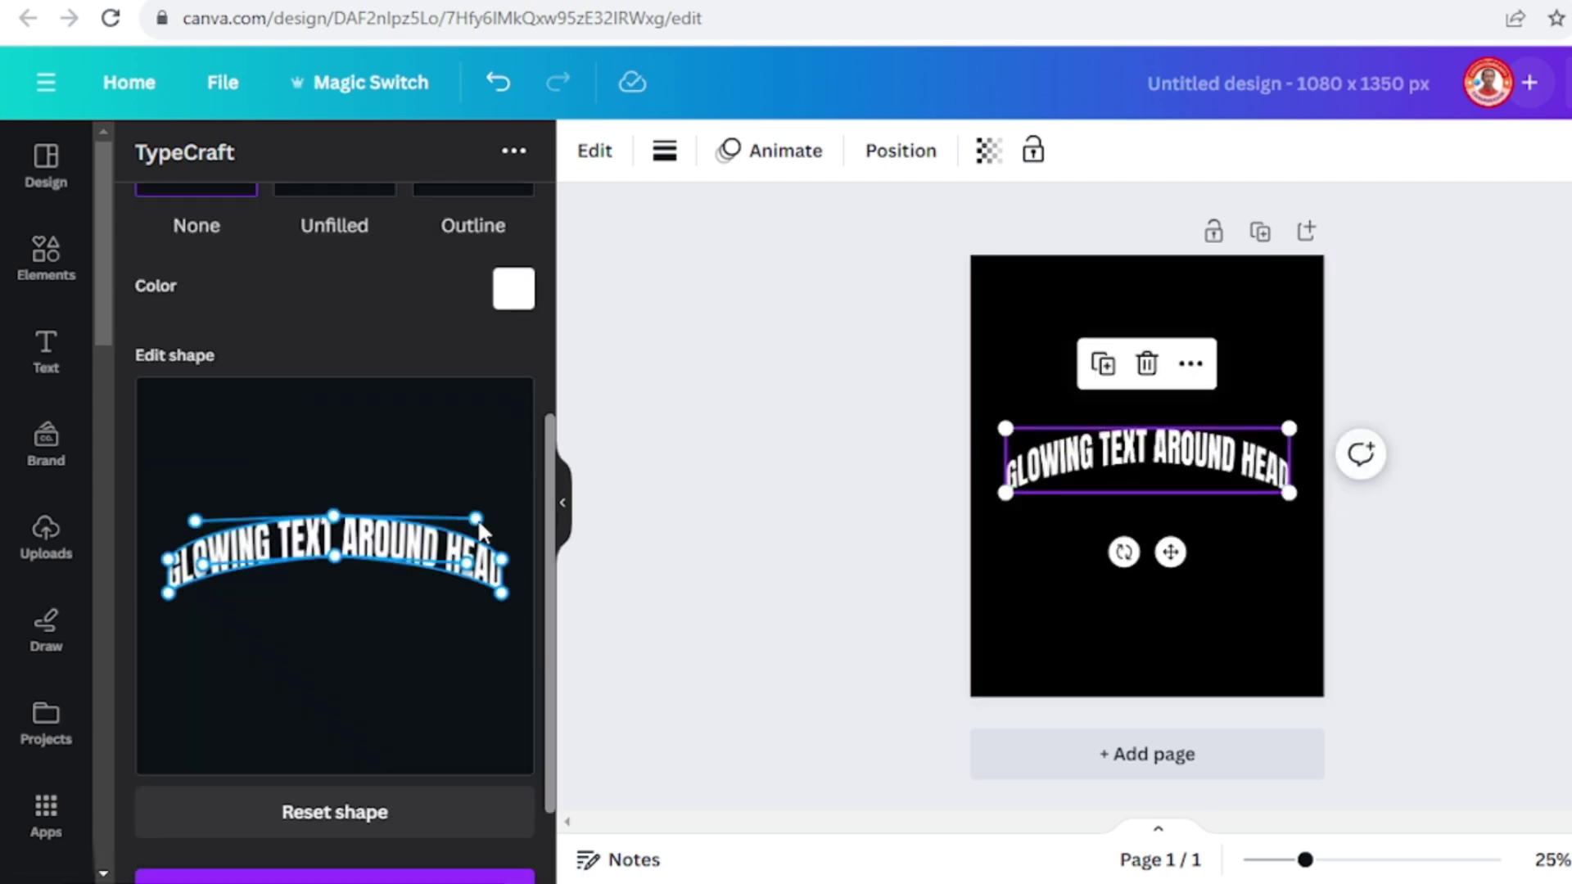
pyautogui.moveTo(480, 523); pyautogui.dragTo(500, 526)
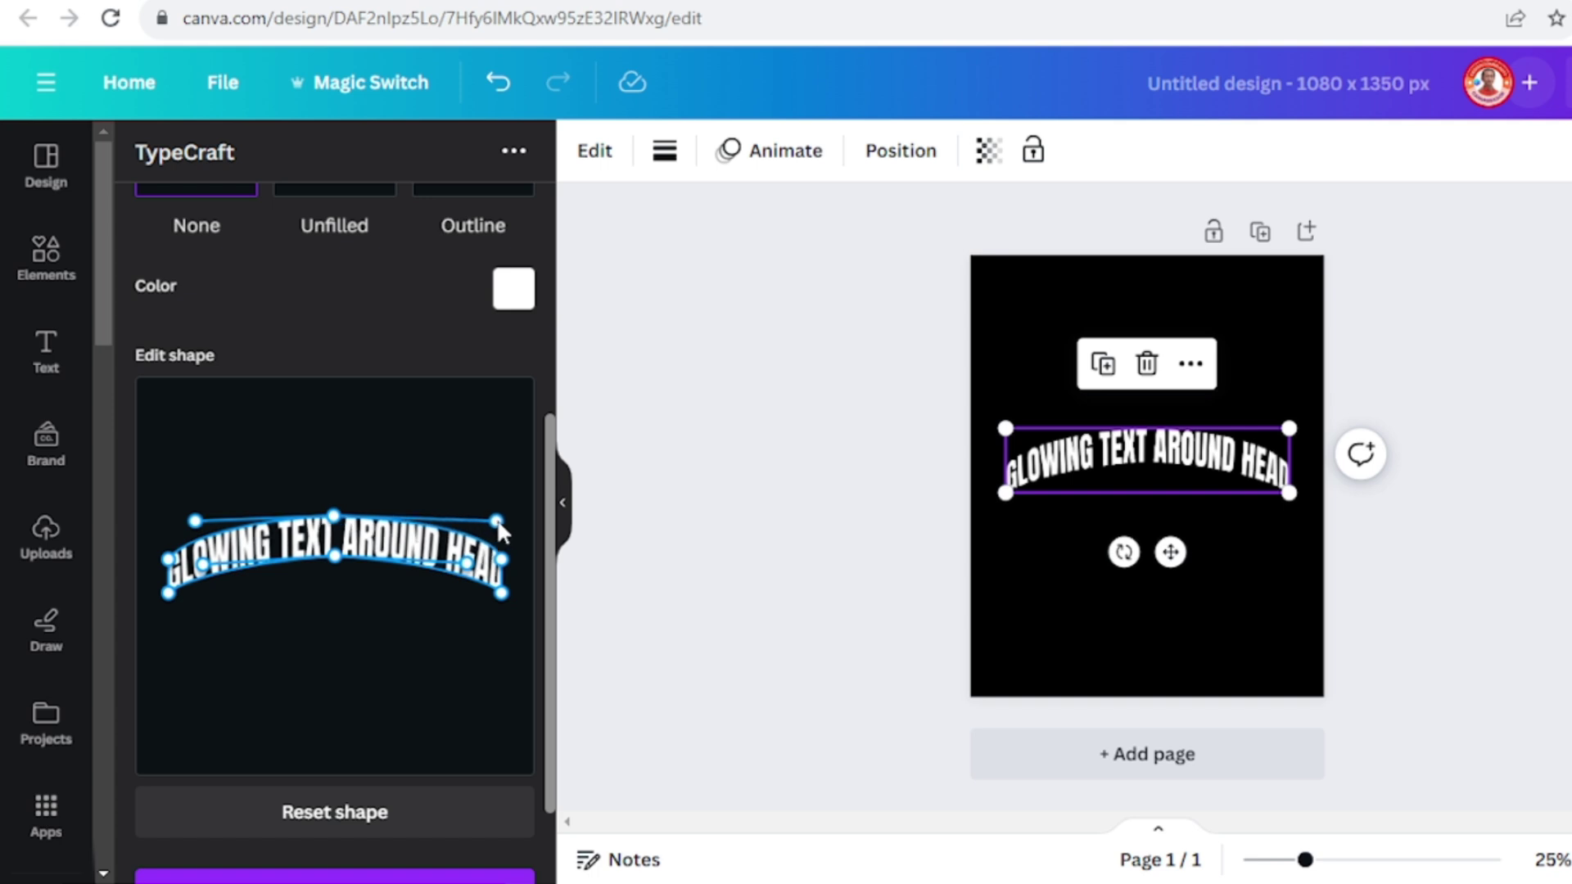
pyautogui.moveTo(192, 524); pyautogui.dragTo(169, 525)
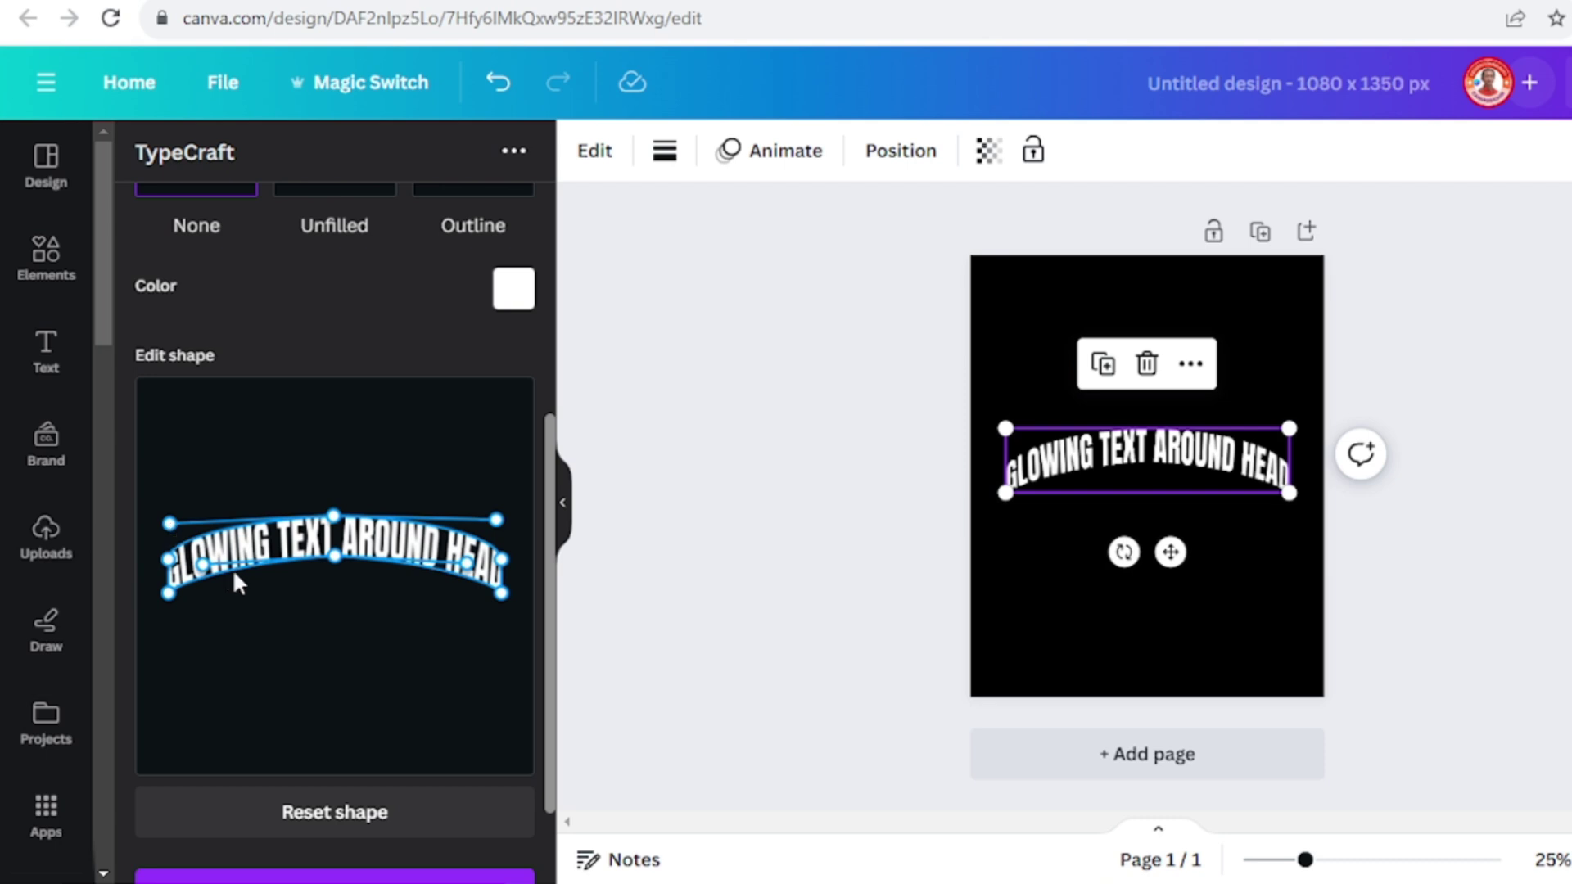
pyautogui.moveTo(201, 568); pyautogui.dragTo(192, 571)
pyautogui.moveTo(466, 577); pyautogui.dragTo(489, 571)
pyautogui.scroll(-2, 410, 696)
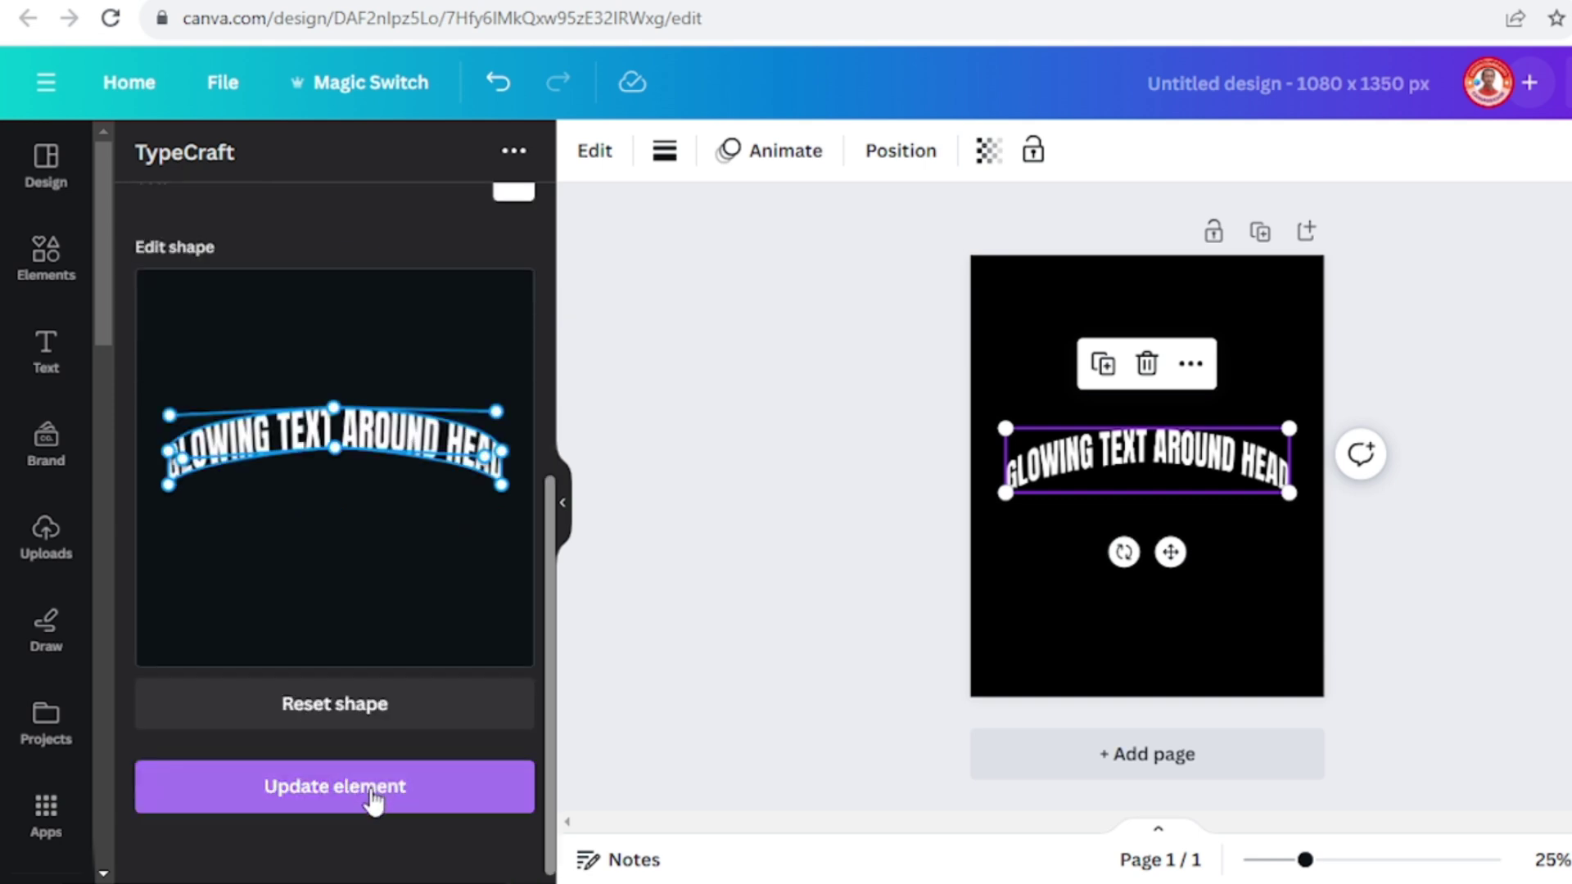
pyautogui.click(381, 792)
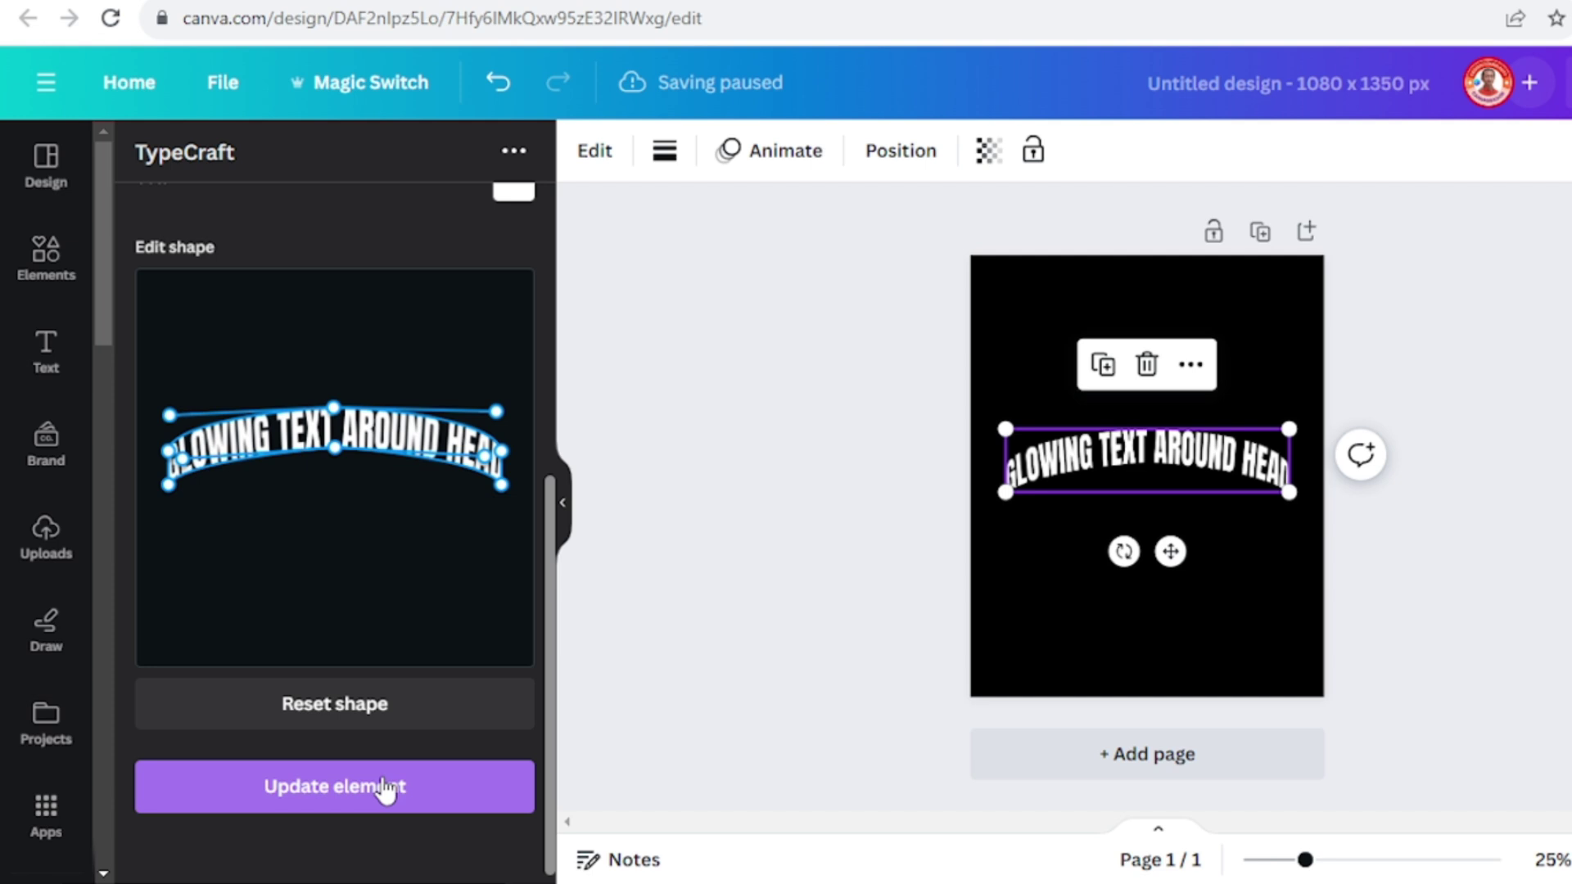
# Duplicate the arched text, place the copy below the original, and reverse the copy's curve so it bows downward
pyautogui.click(1105, 368)
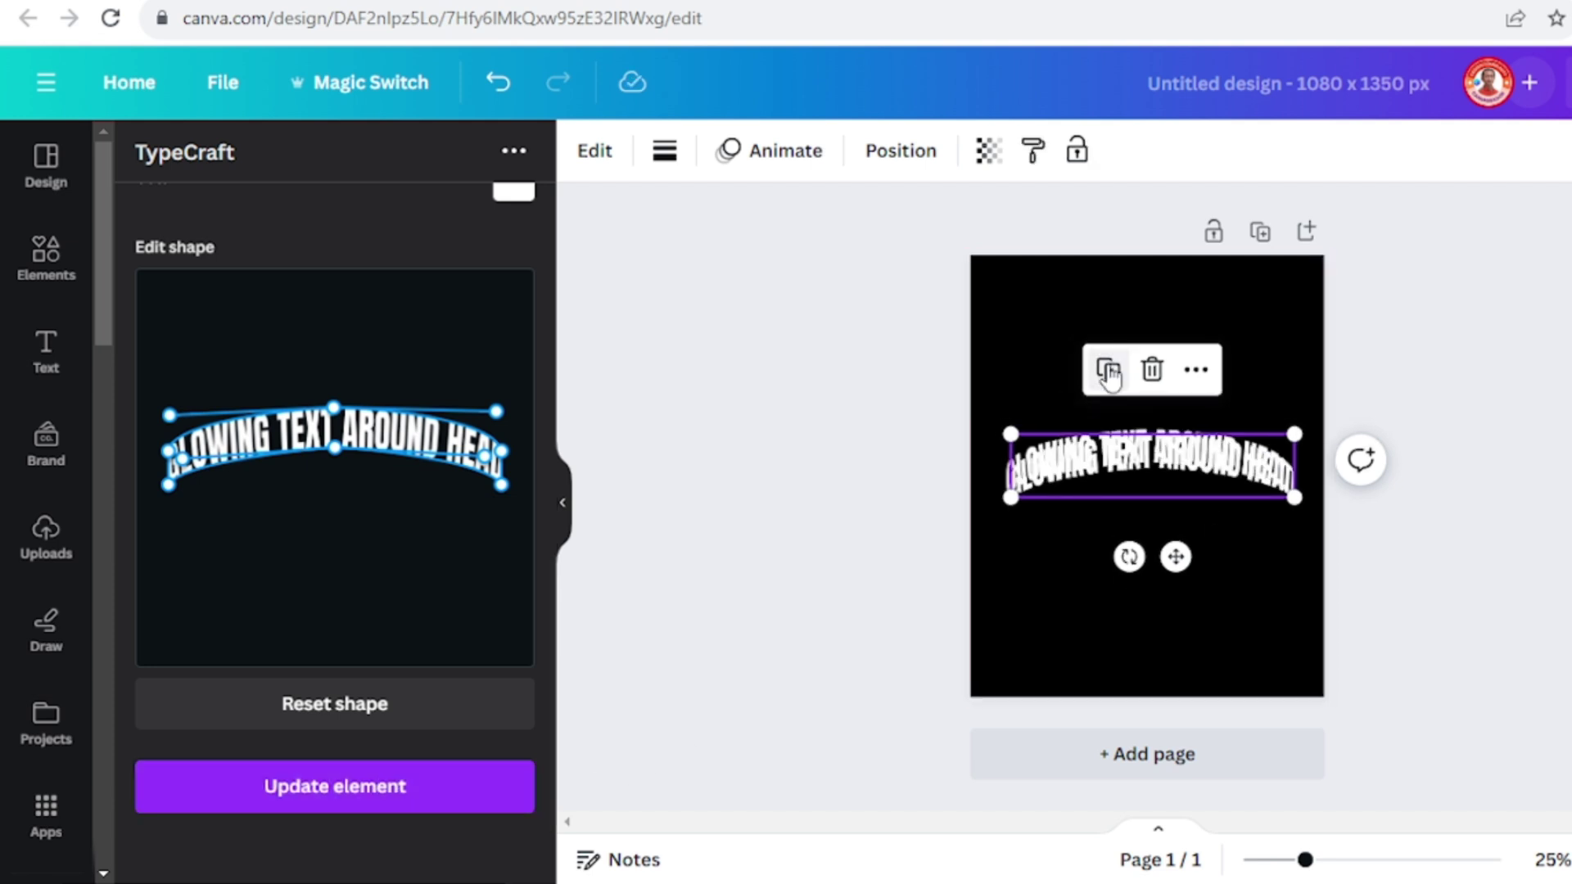
pyautogui.moveTo(1142, 469); pyautogui.dragTo(1142, 492)
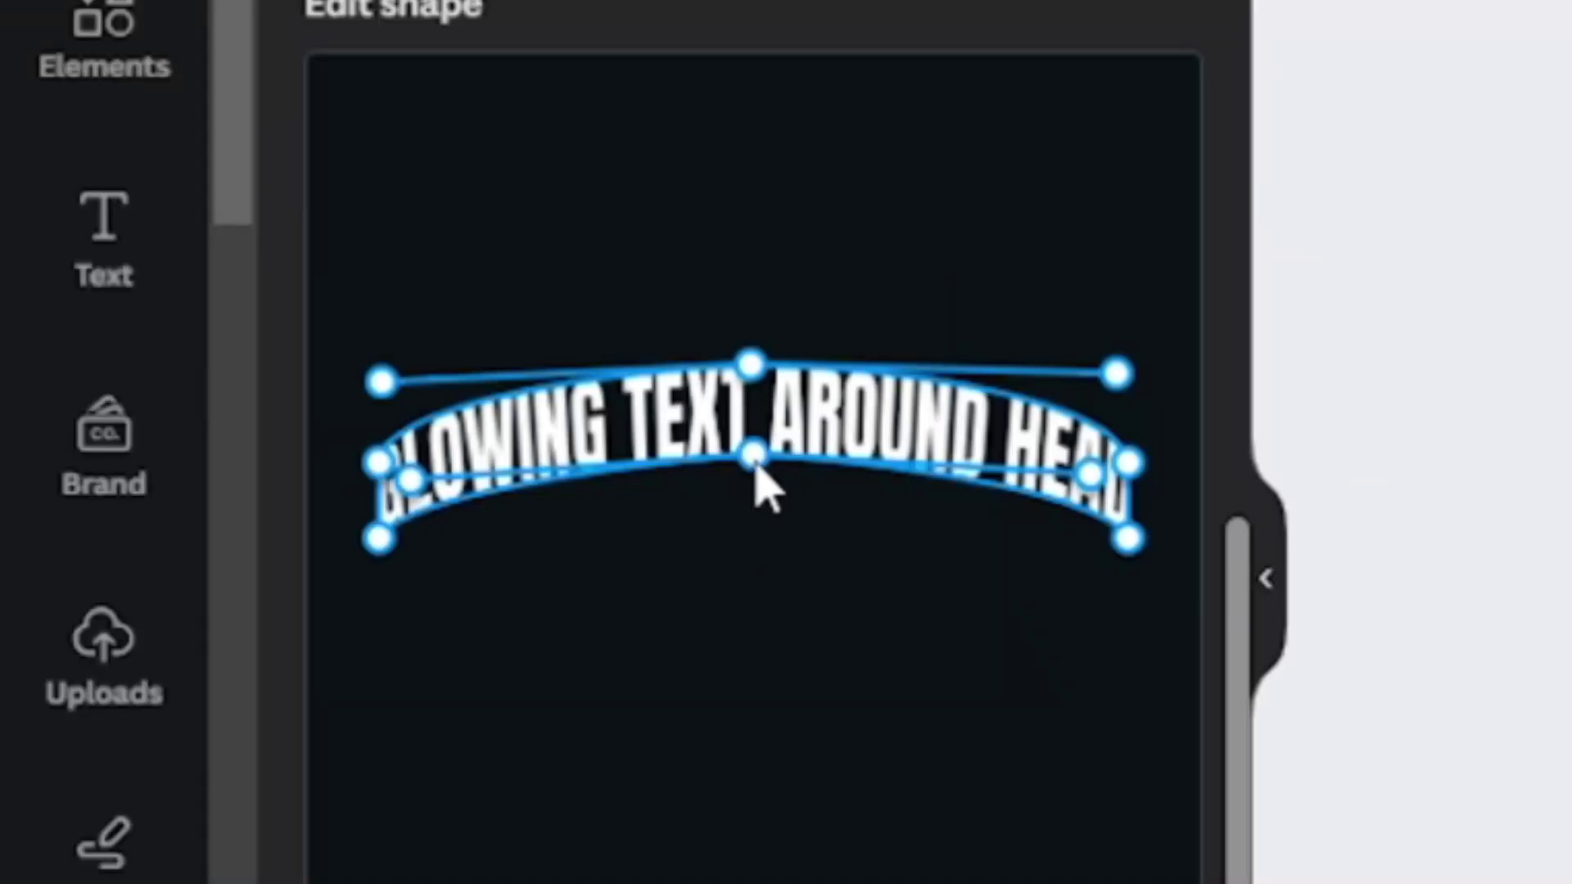
pyautogui.moveTo(753, 465); pyautogui.dragTo(747, 591)
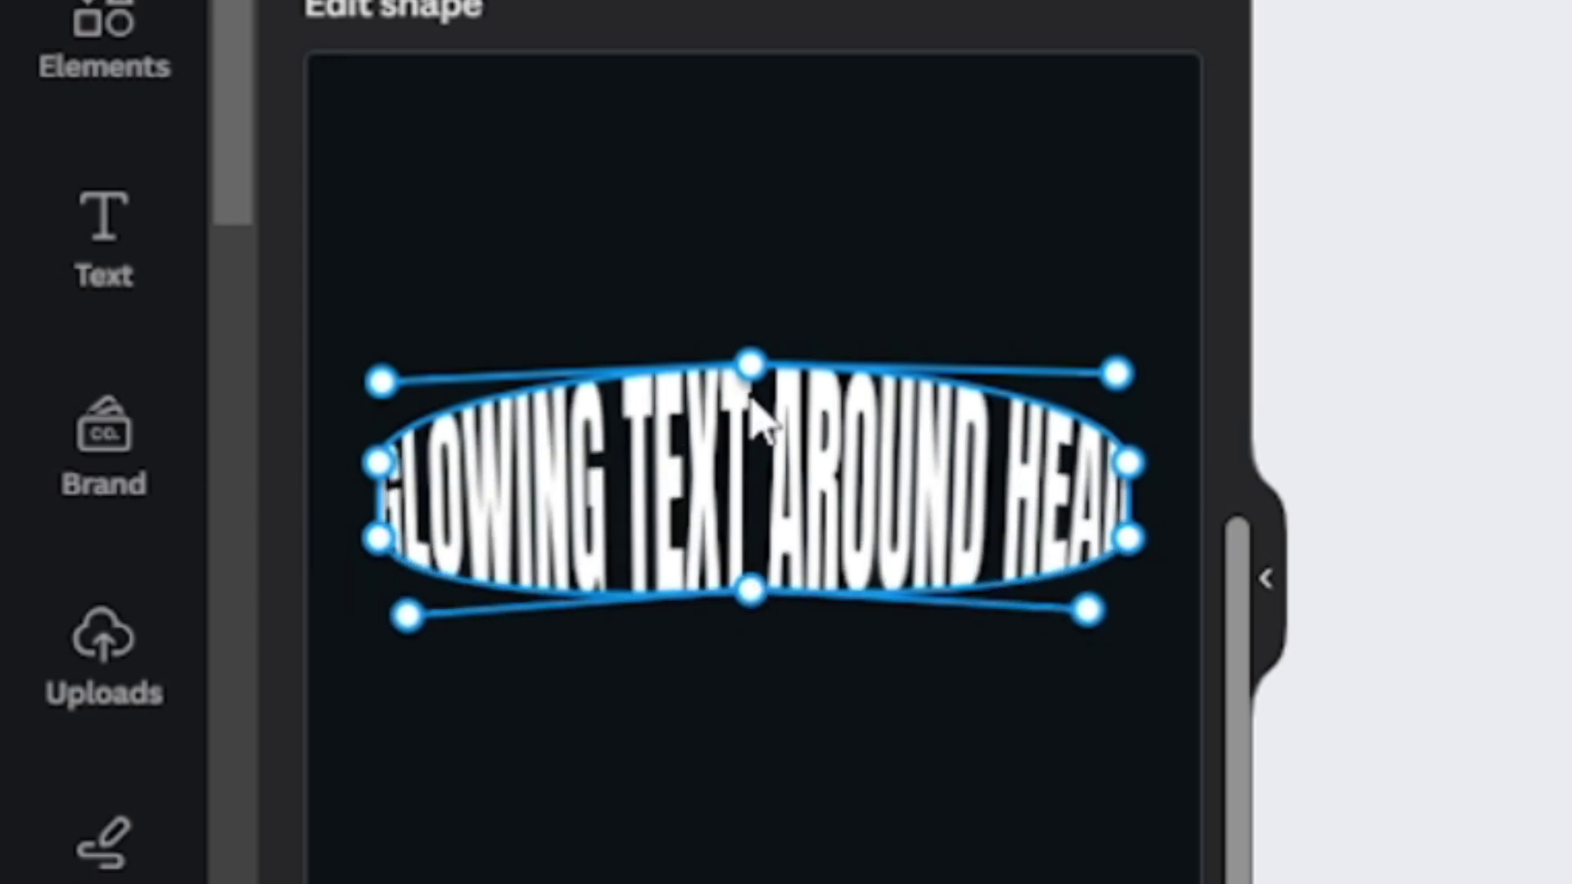
pyautogui.moveTo(751, 365); pyautogui.dragTo(751, 534)
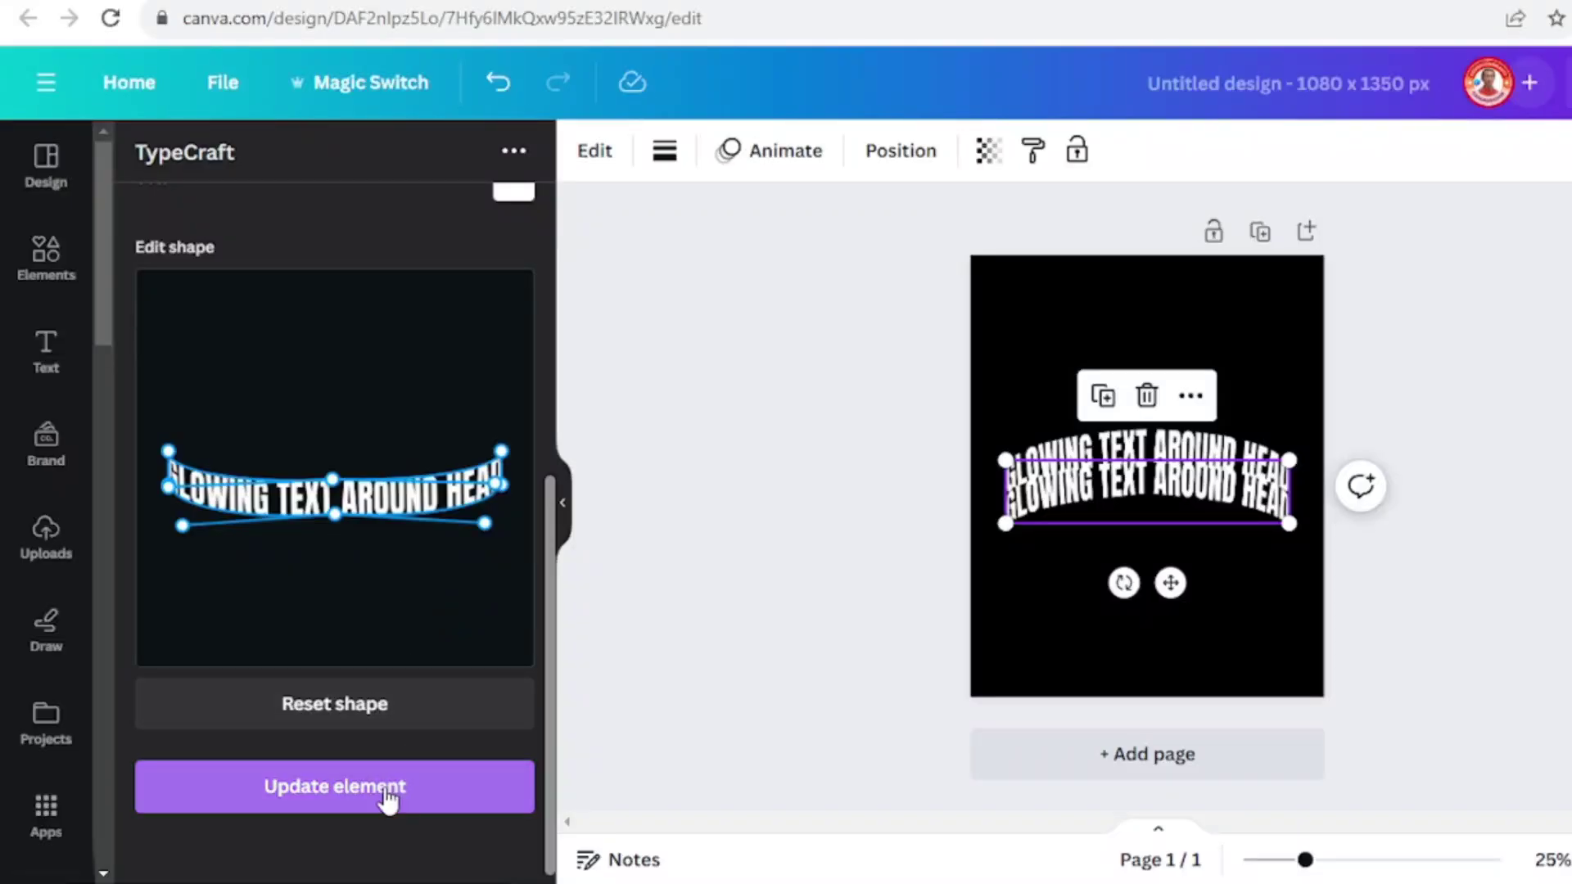
pyautogui.click(388, 793)
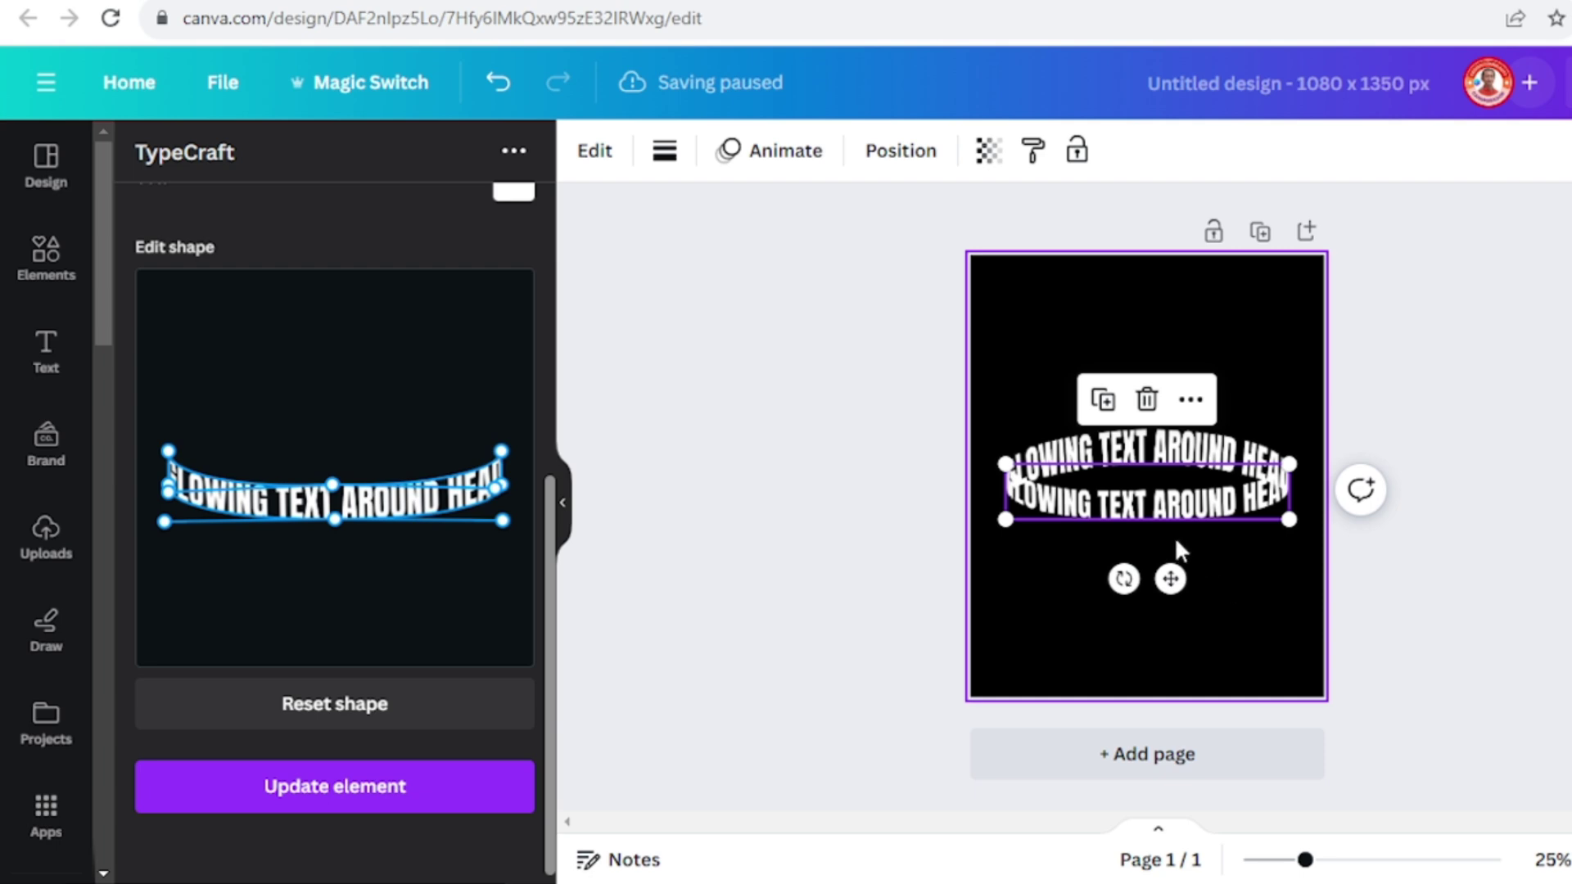
# Download only the upper arched text as a PNG with a transparent background
pyautogui.click(1244, 455)
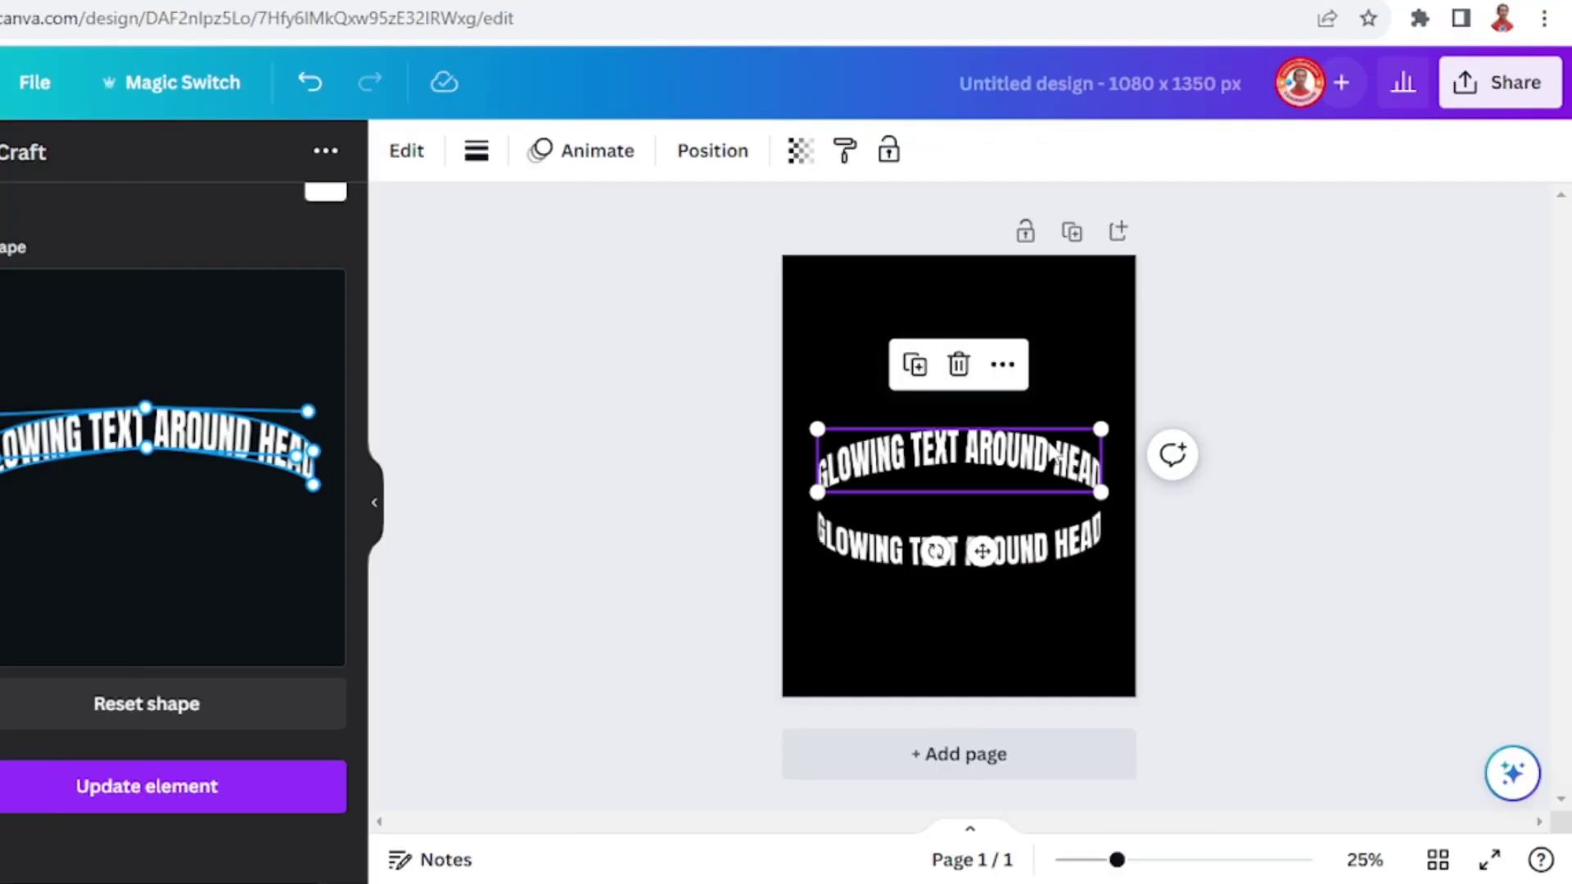
pyautogui.rightClick(1013, 468)
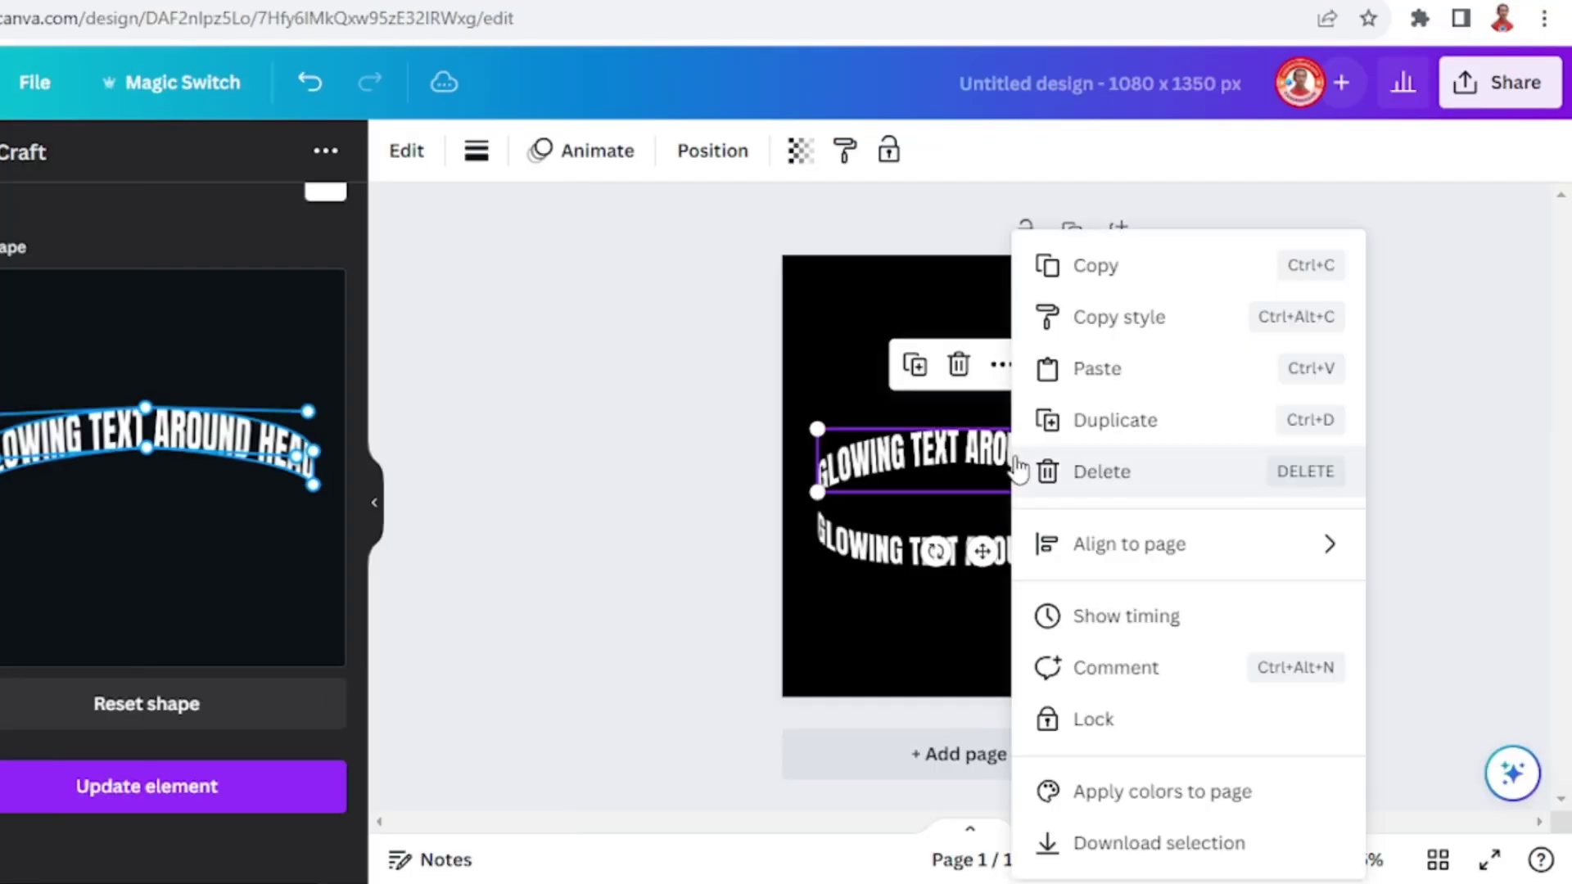
pyautogui.click(1140, 842)
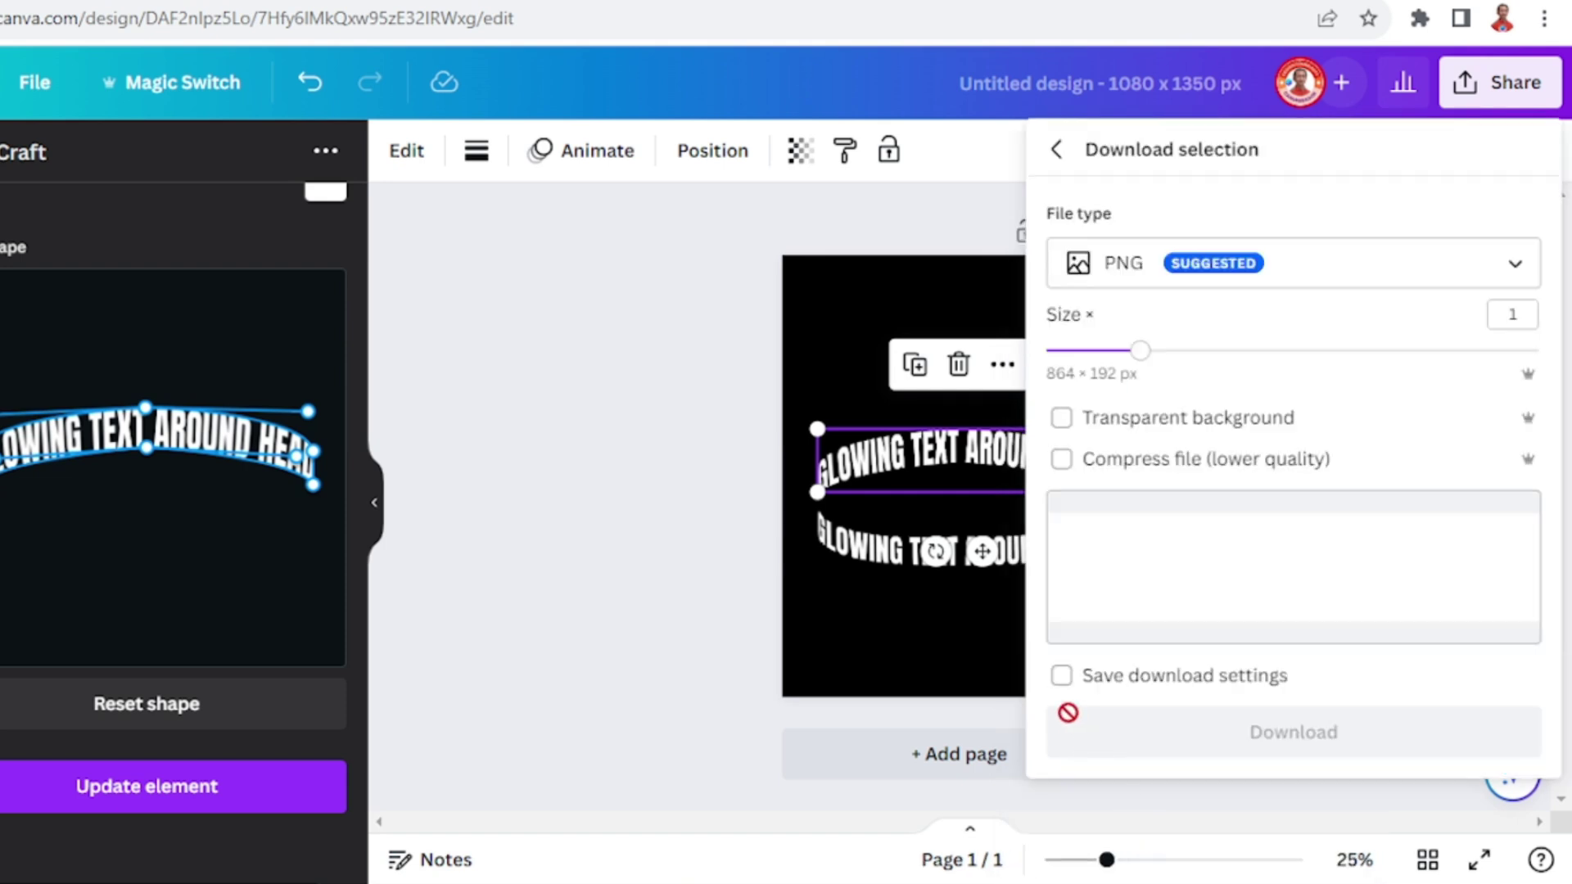
pyautogui.click(1061, 418)
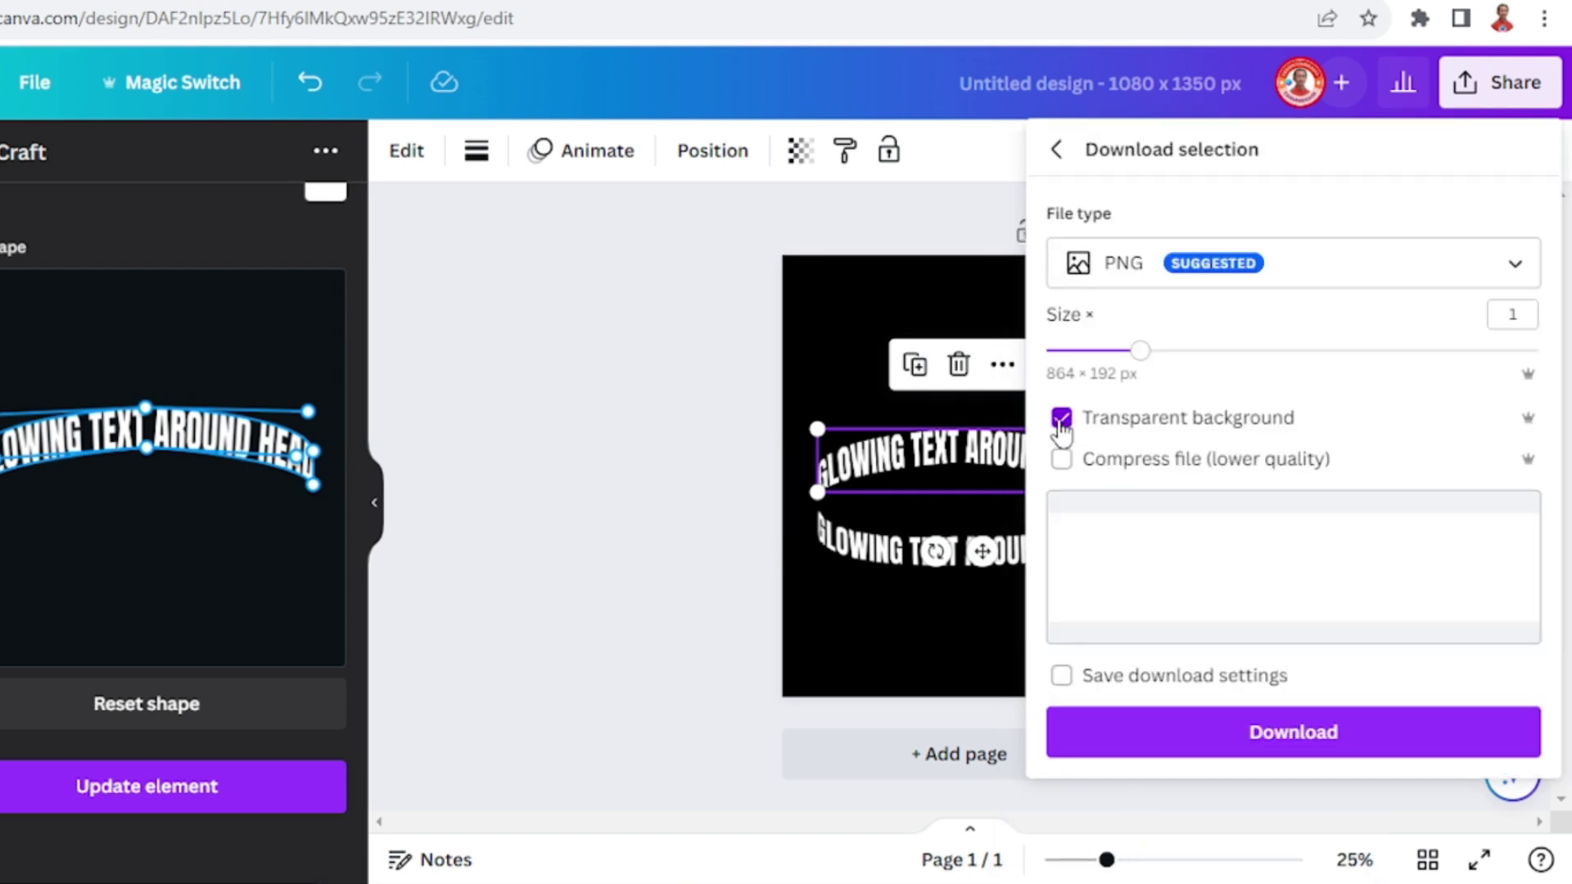
pyautogui.click(1282, 741)
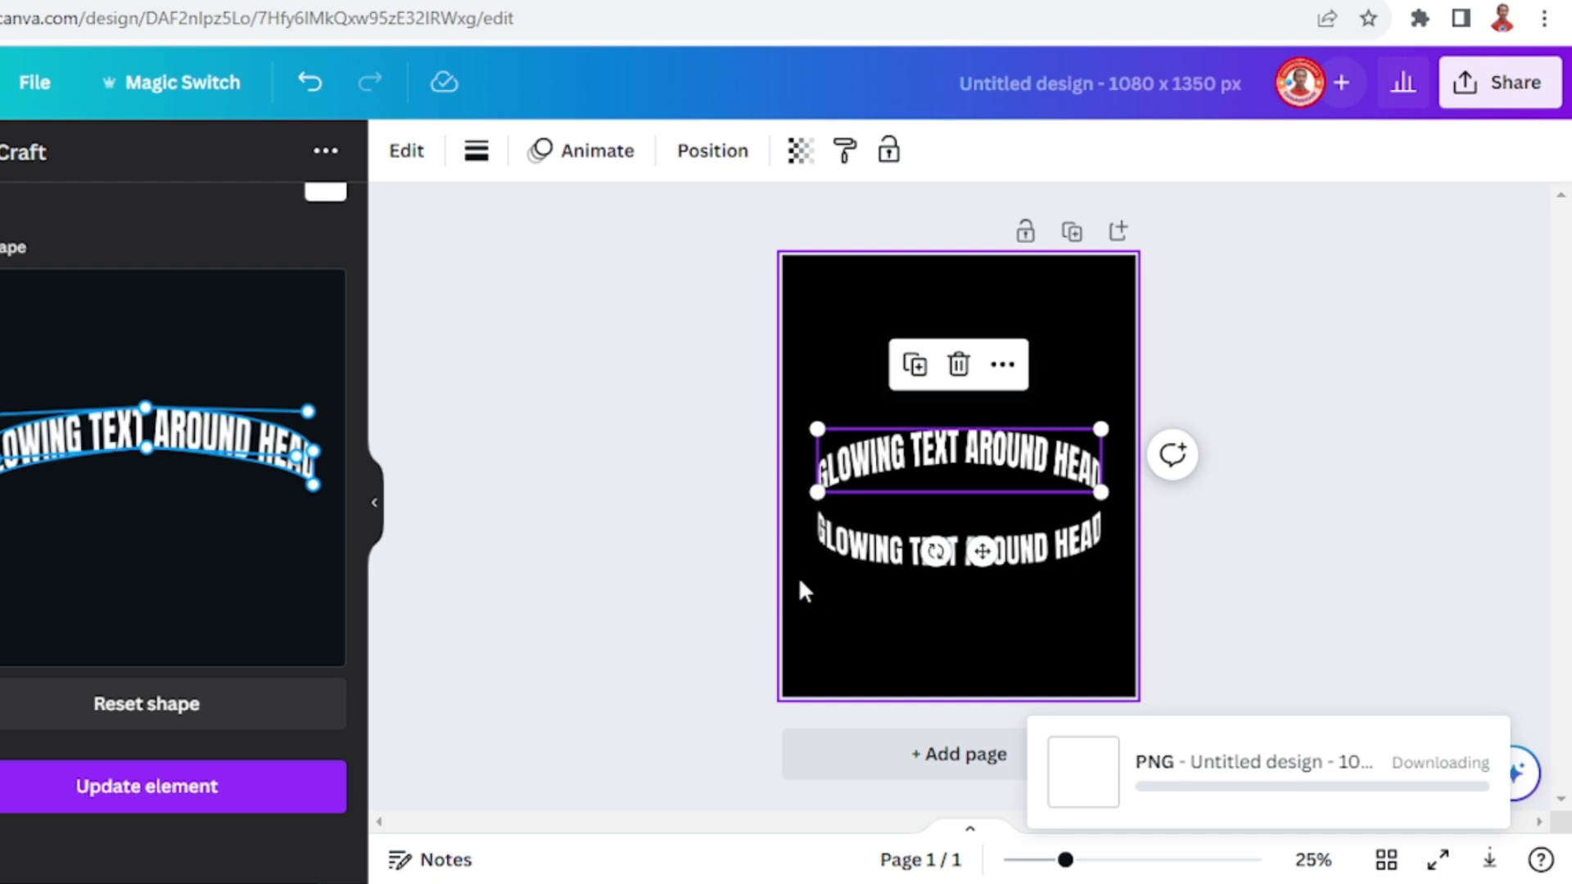
# Download only the lower, downward-curved text as a PNG with a transparent background
pyautogui.rightClick(895, 558)
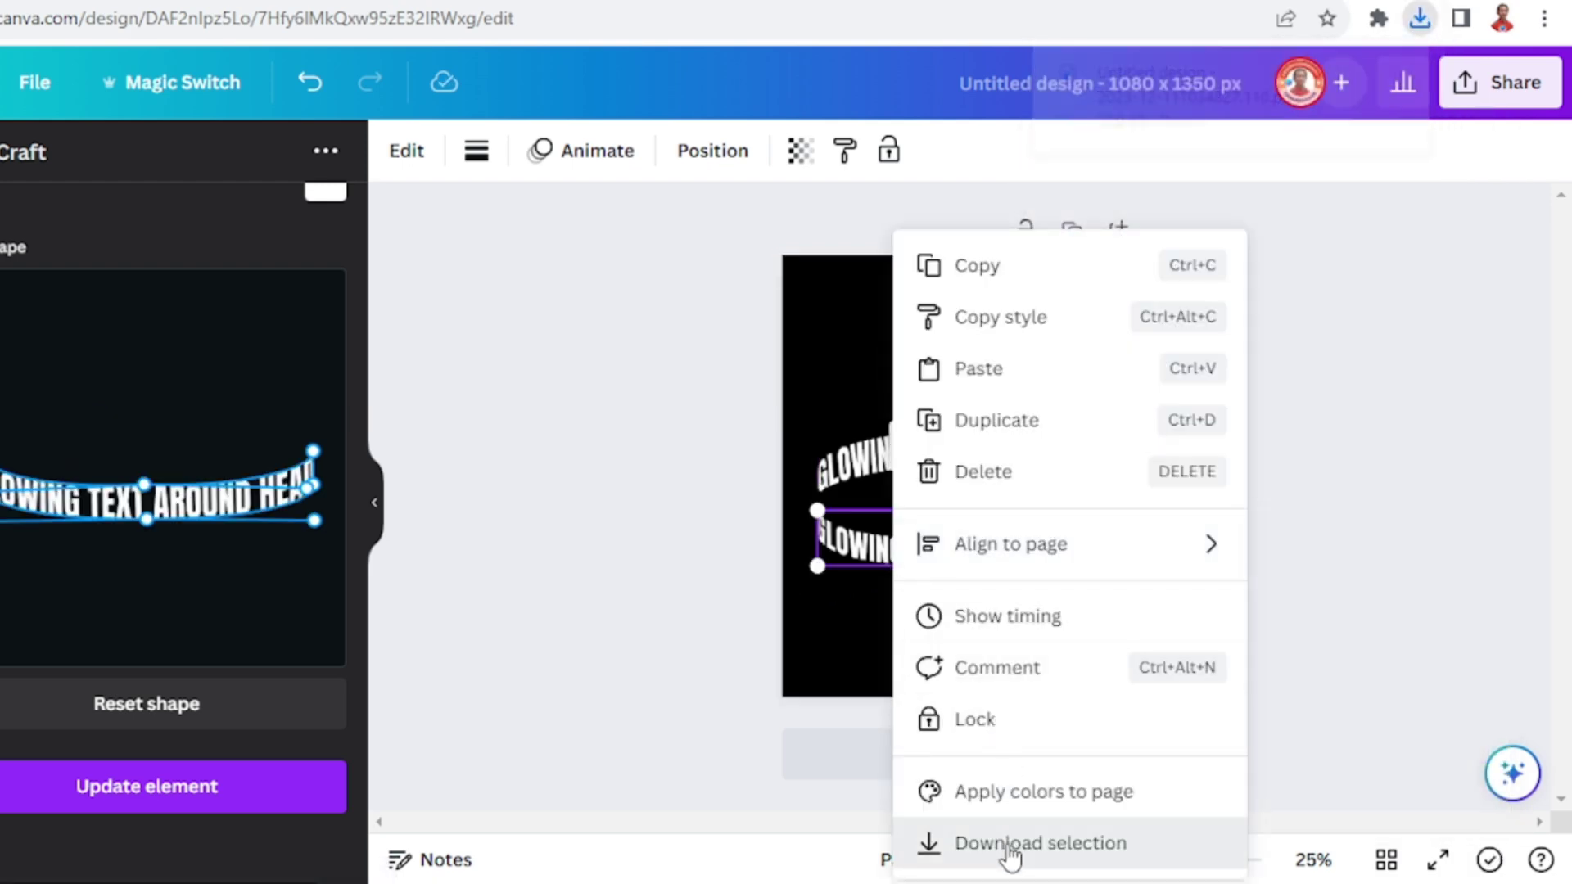
pyautogui.click(1010, 848)
pyautogui.click(1073, 419)
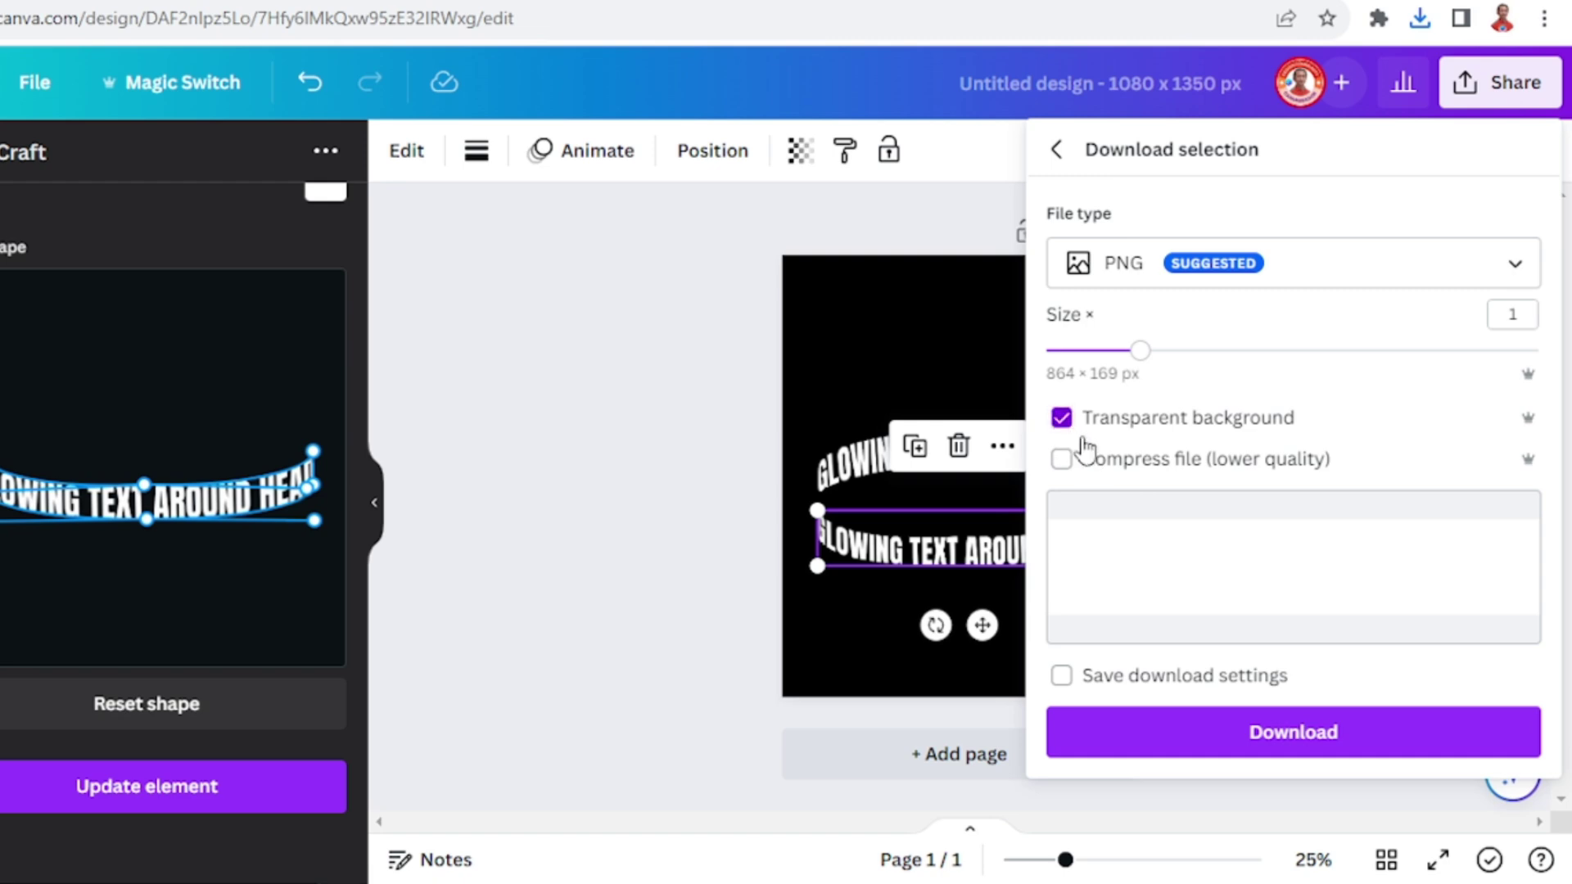
pyautogui.click(1260, 739)
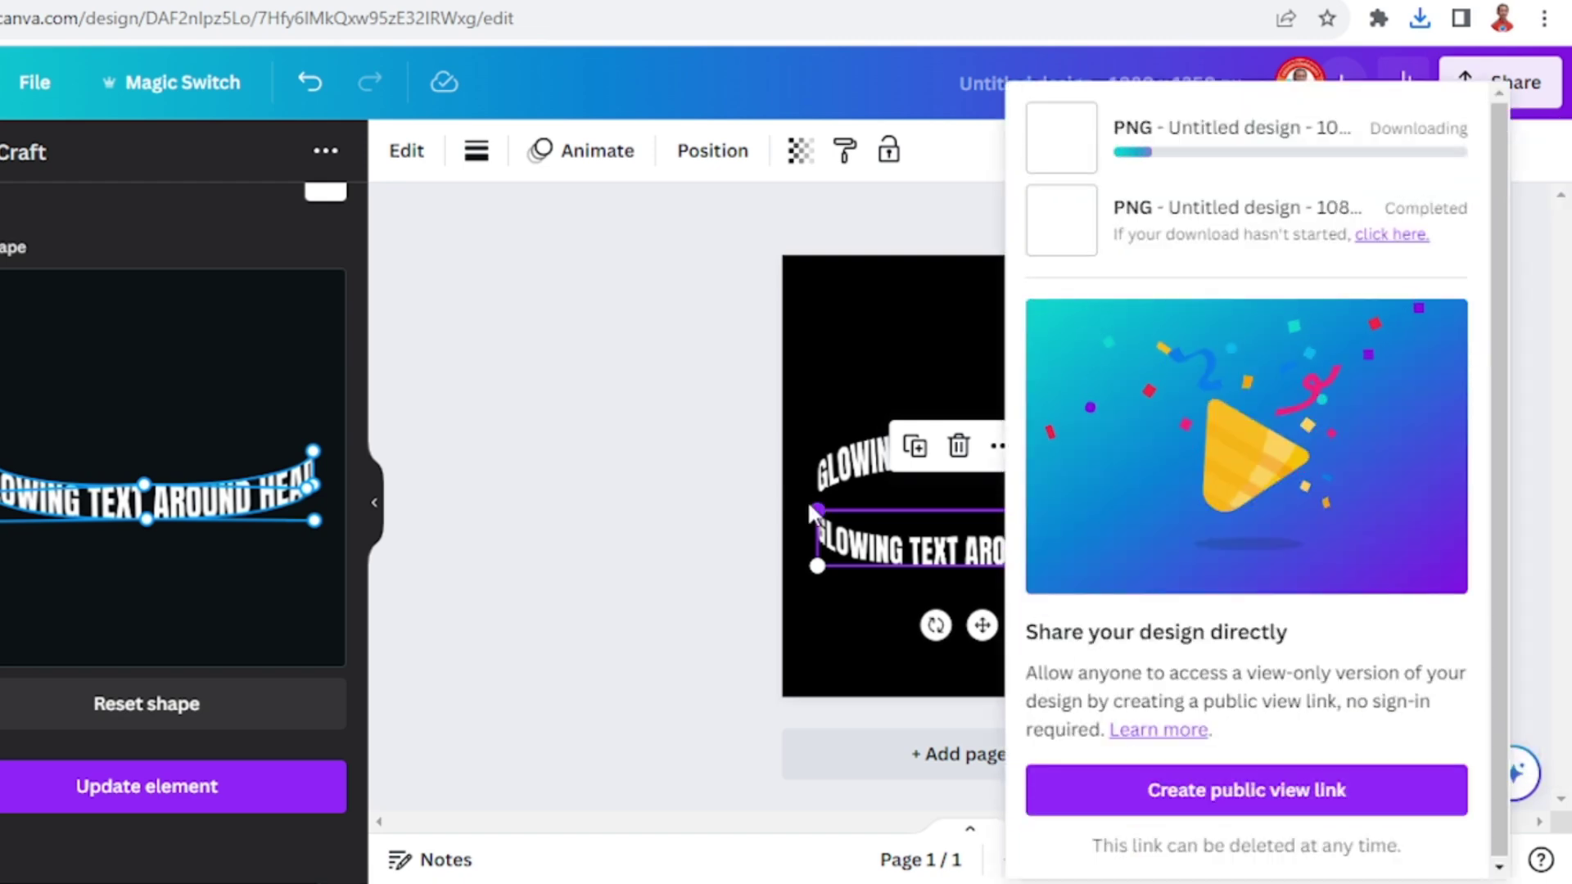
# Add a second page and place both downloaded curved-text PNGs on it, with the upward arch above the downward curve
pyautogui.click(754, 438)
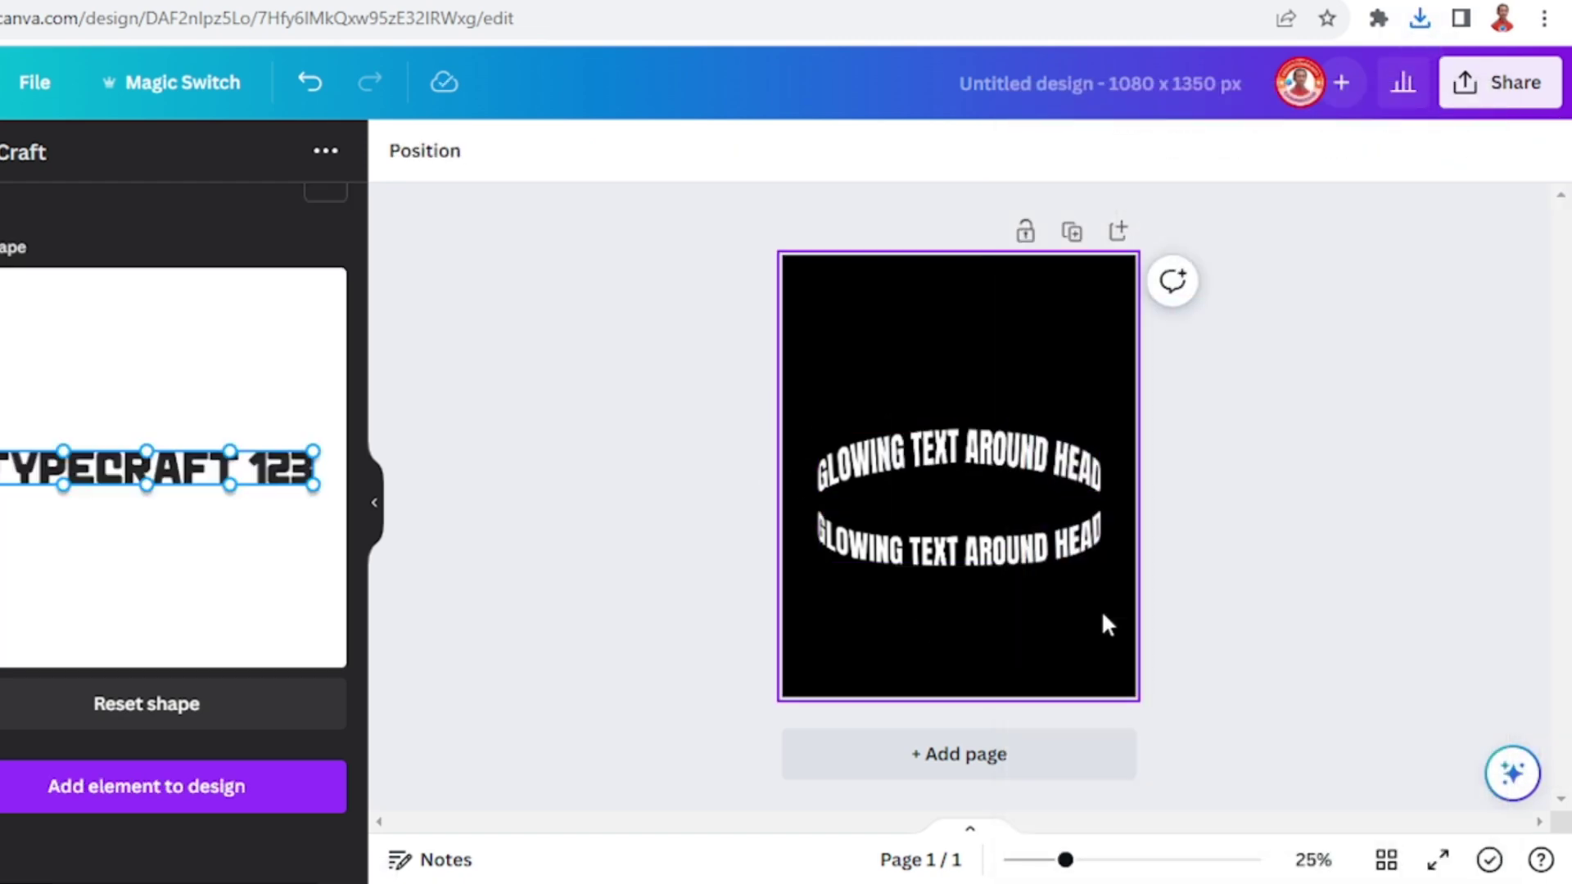
pyautogui.click(1118, 231)
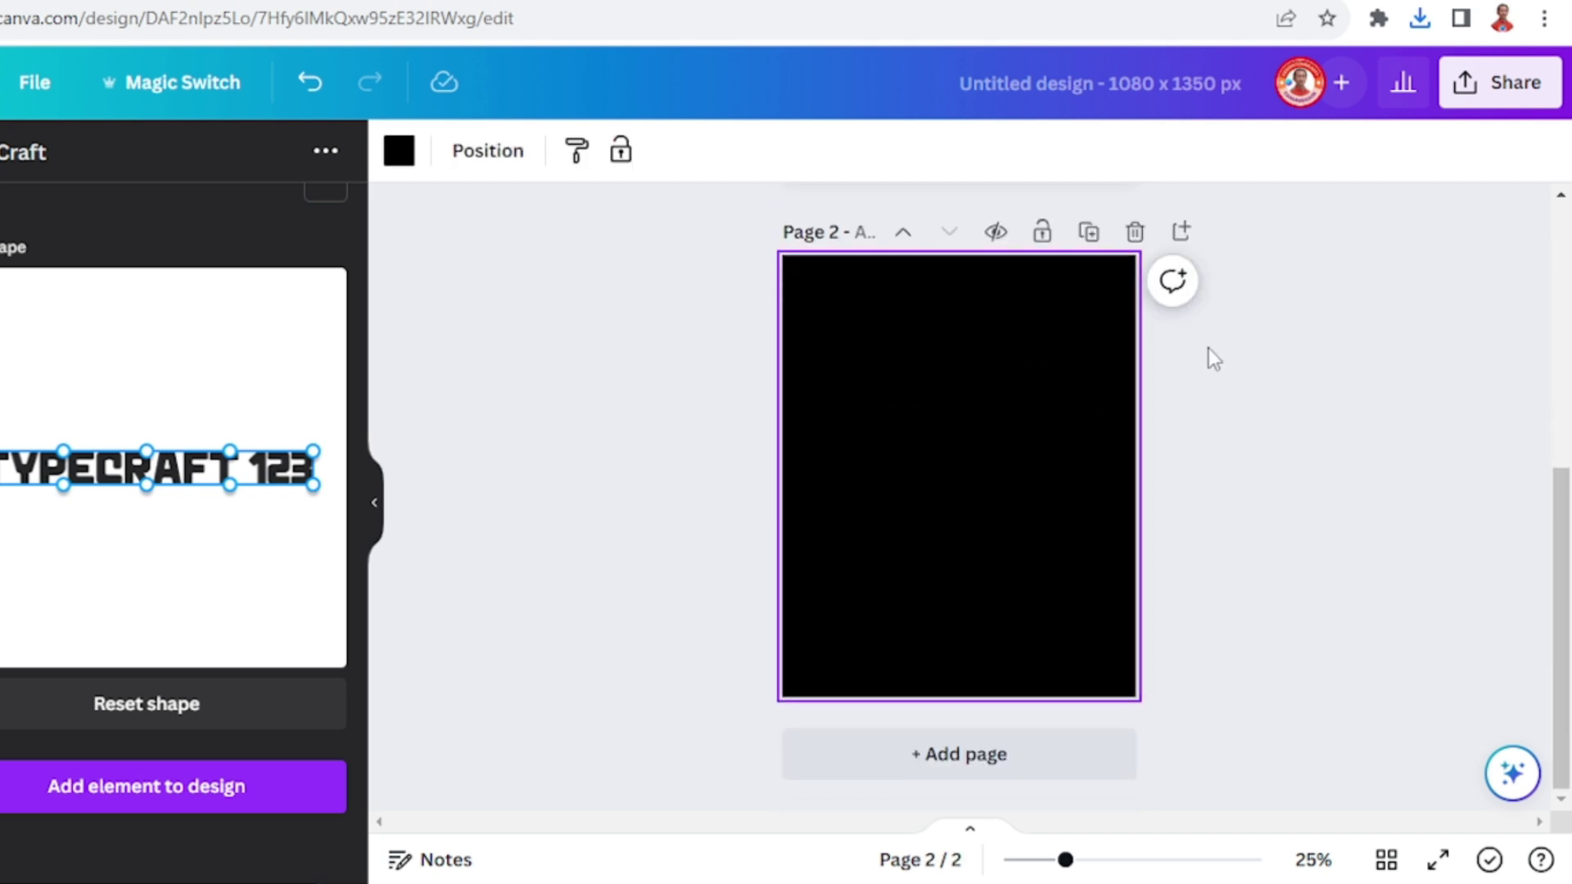
pyautogui.click(1420, 18)
pyautogui.moveTo(1235, 182); pyautogui.dragTo(967, 407)
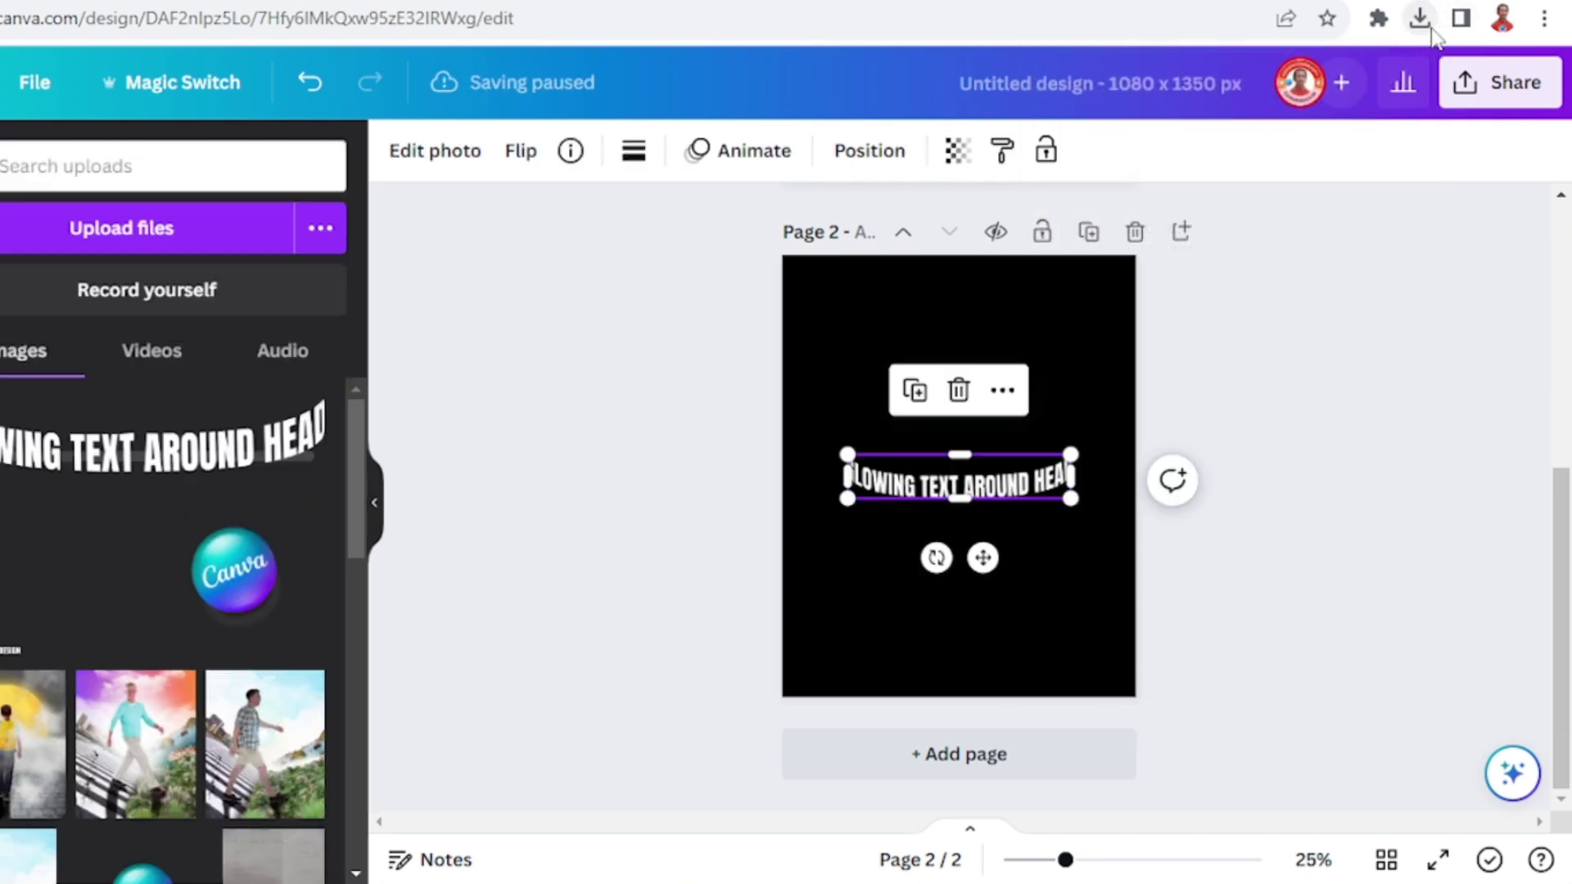
pyautogui.click(1420, 18)
pyautogui.moveTo(1179, 246); pyautogui.dragTo(950, 599)
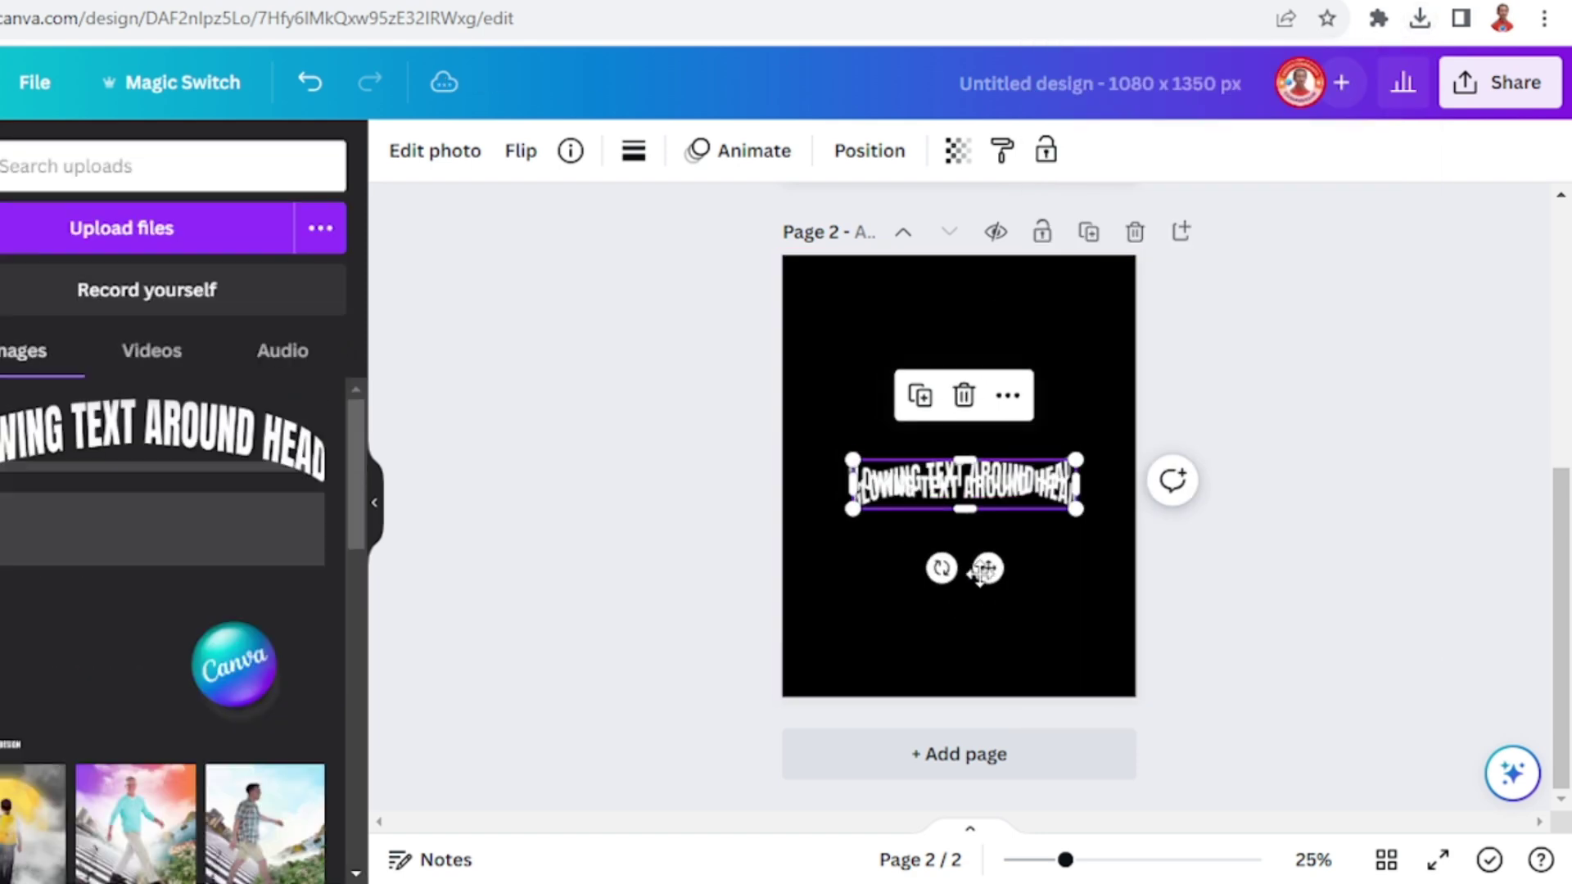
pyautogui.moveTo(985, 547); pyautogui.dragTo(985, 480)
# Apply a Glow shadow to the upper arched text image and set the glow colour to blue #0F42B4
pyautogui.click(447, 155)
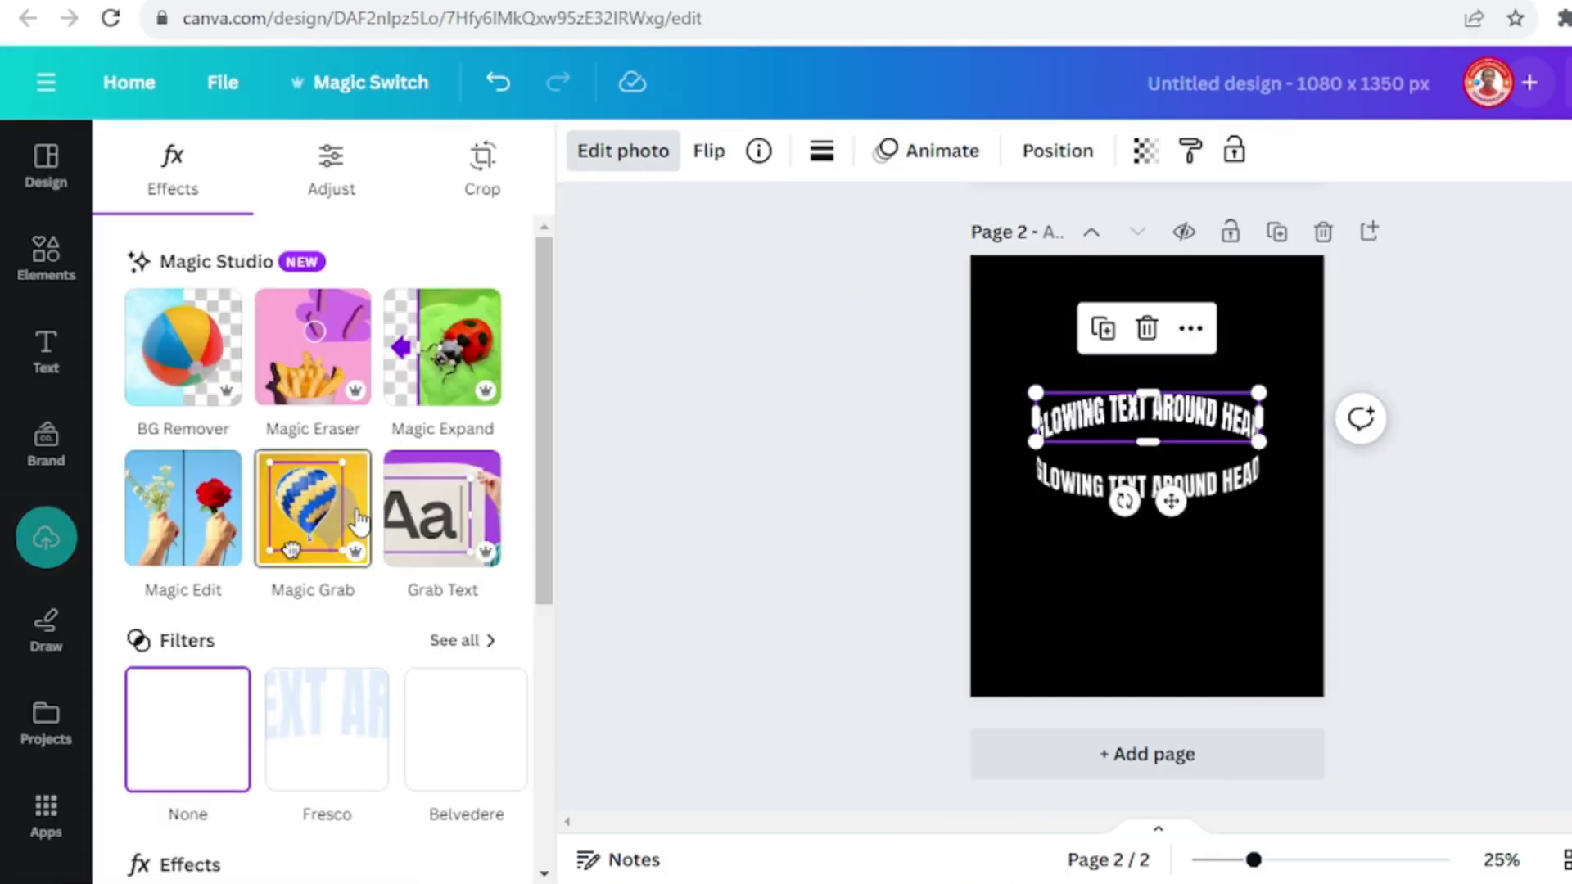
pyautogui.scroll(-5, 370, 545)
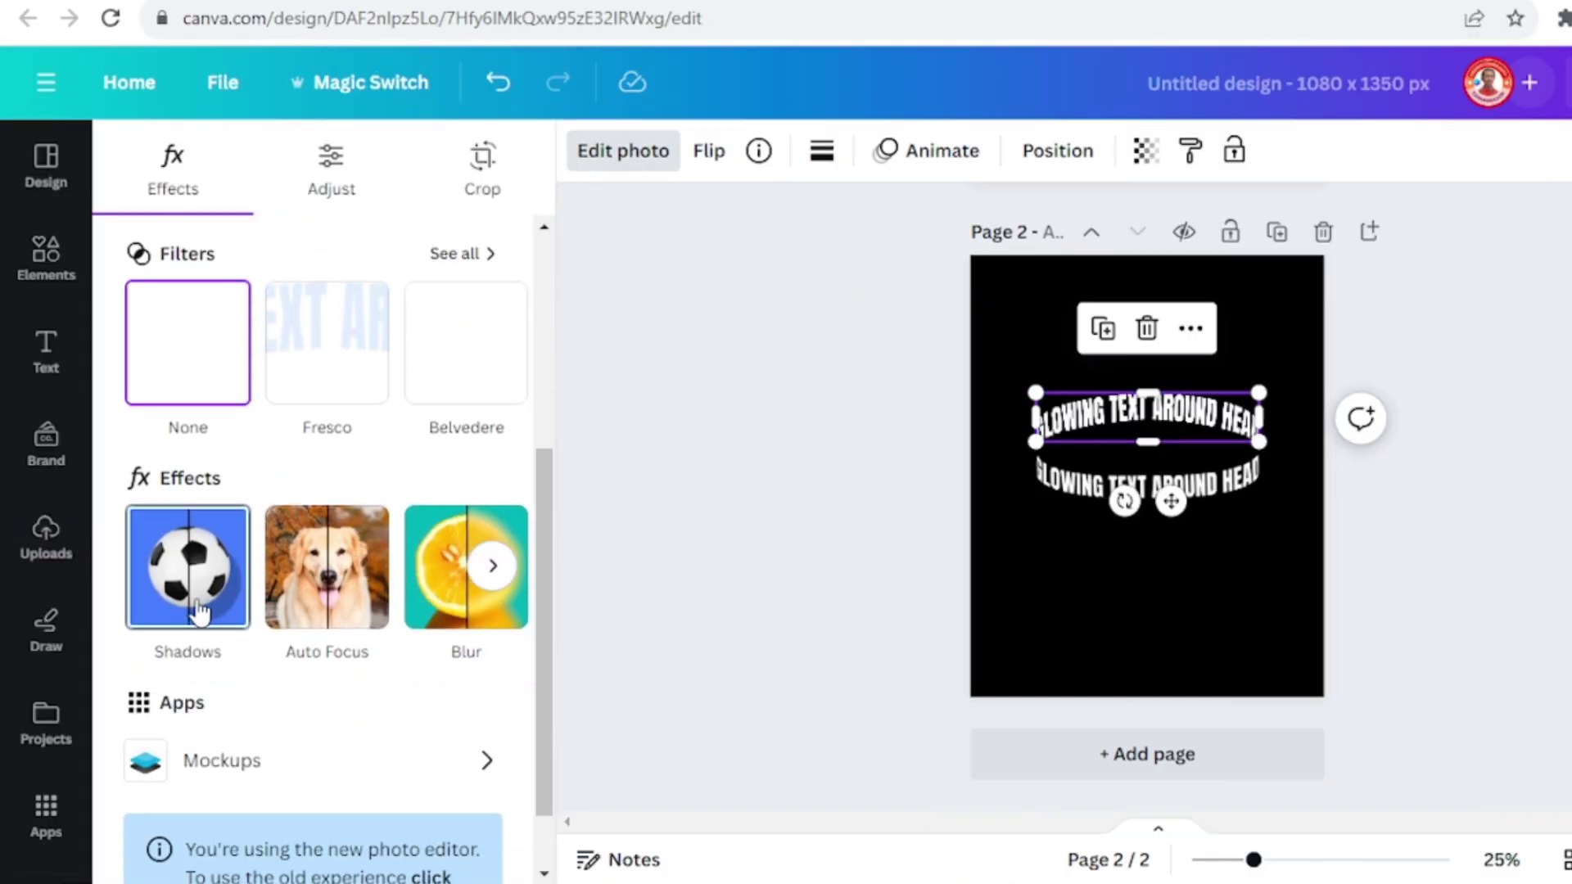
pyautogui.click(188, 598)
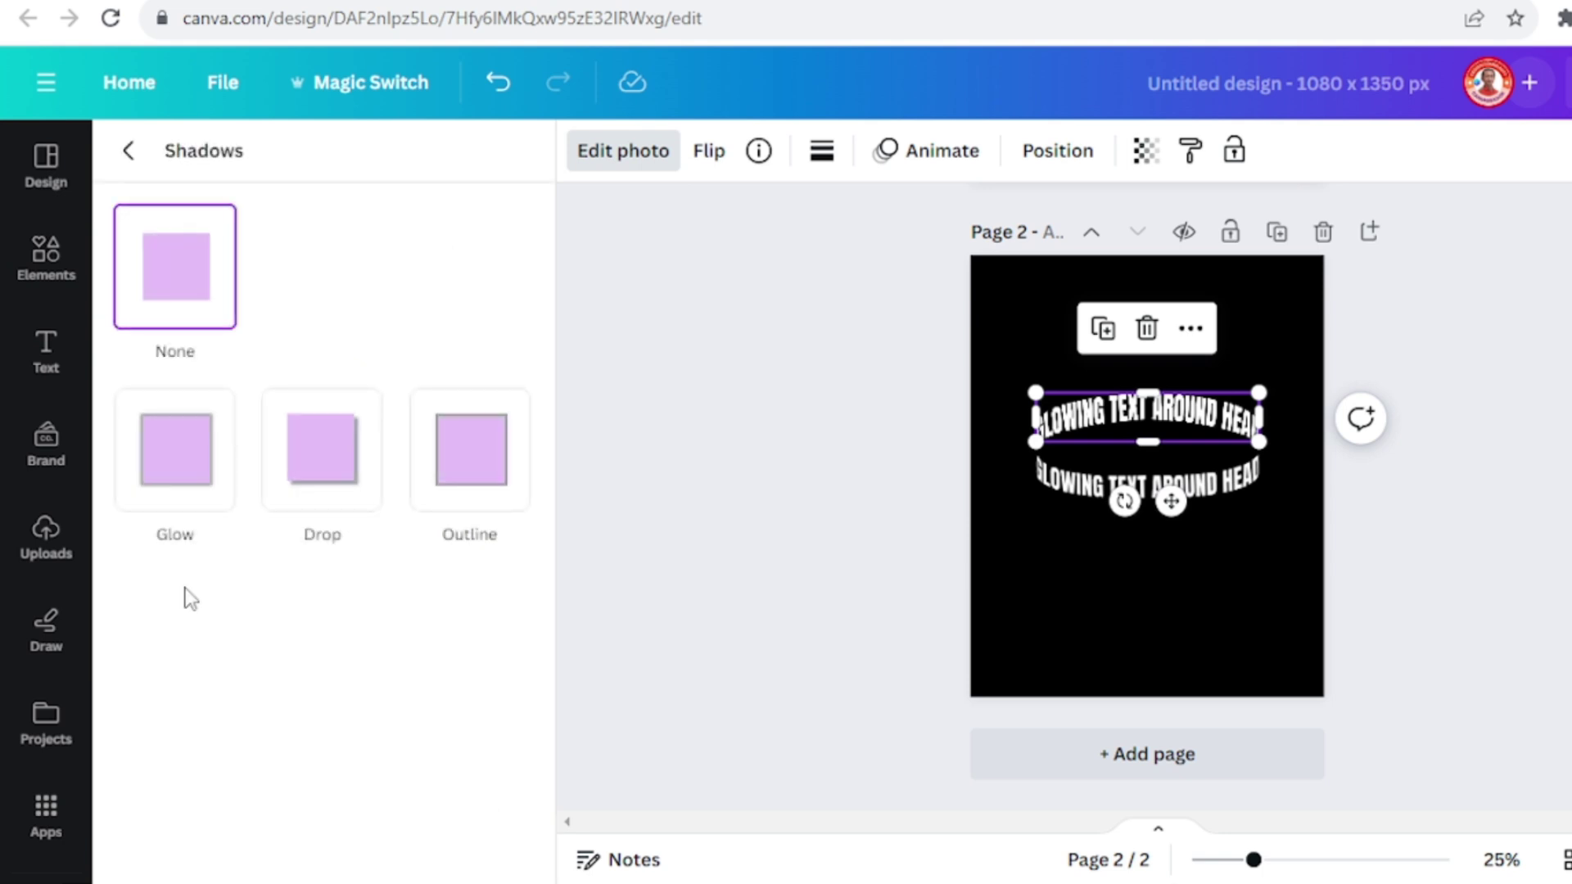
pyautogui.click(183, 475)
pyautogui.scroll(-2, 327, 573)
pyautogui.click(491, 761)
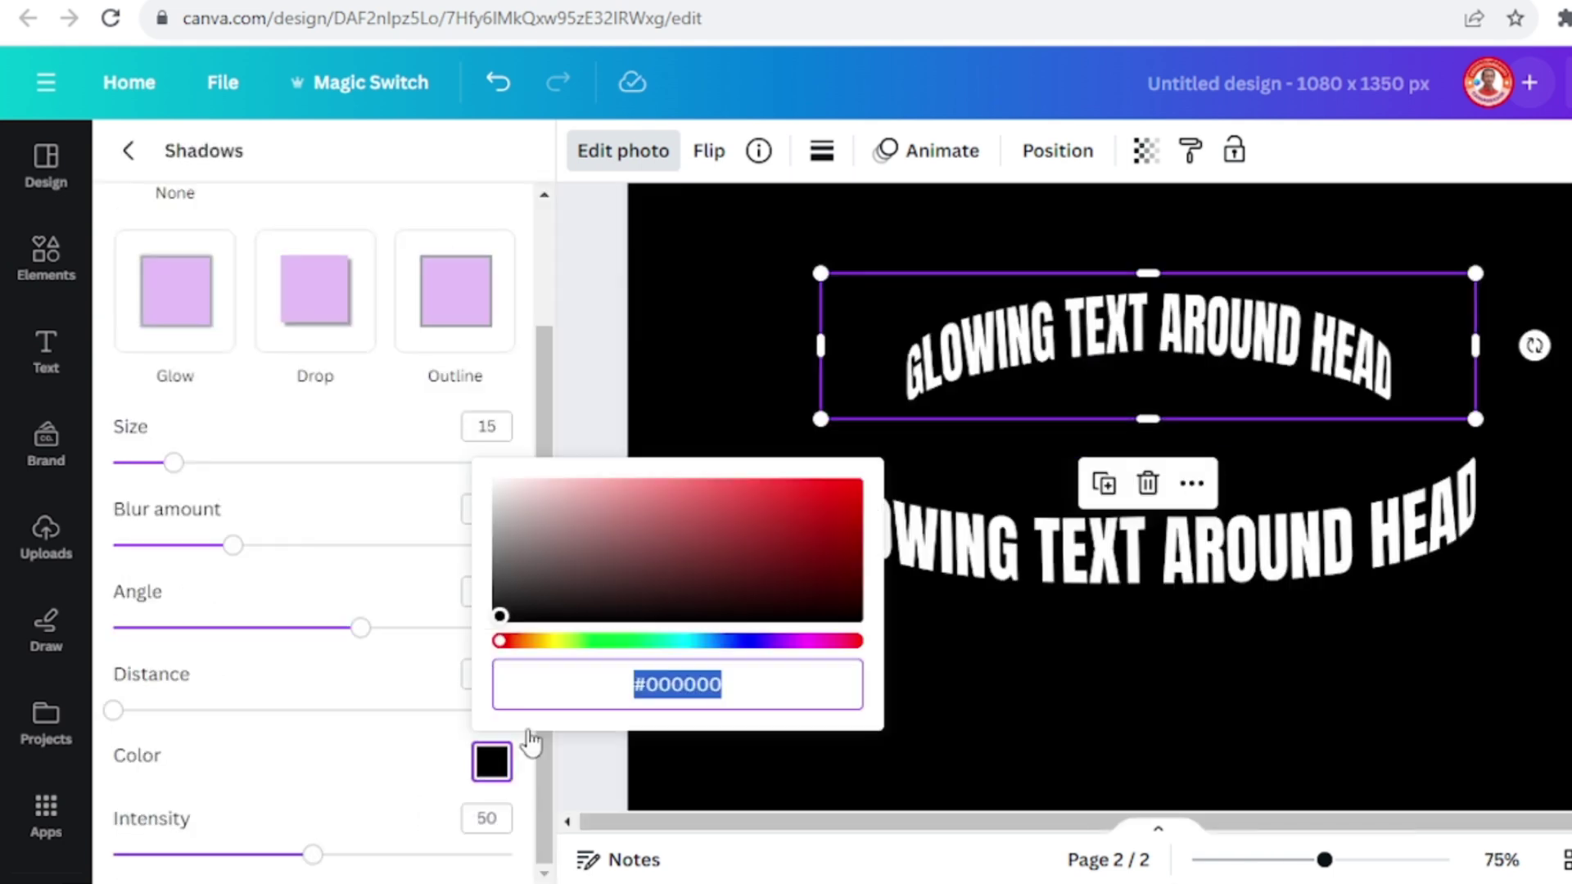
pyautogui.click(720, 644)
pyautogui.click(831, 520)
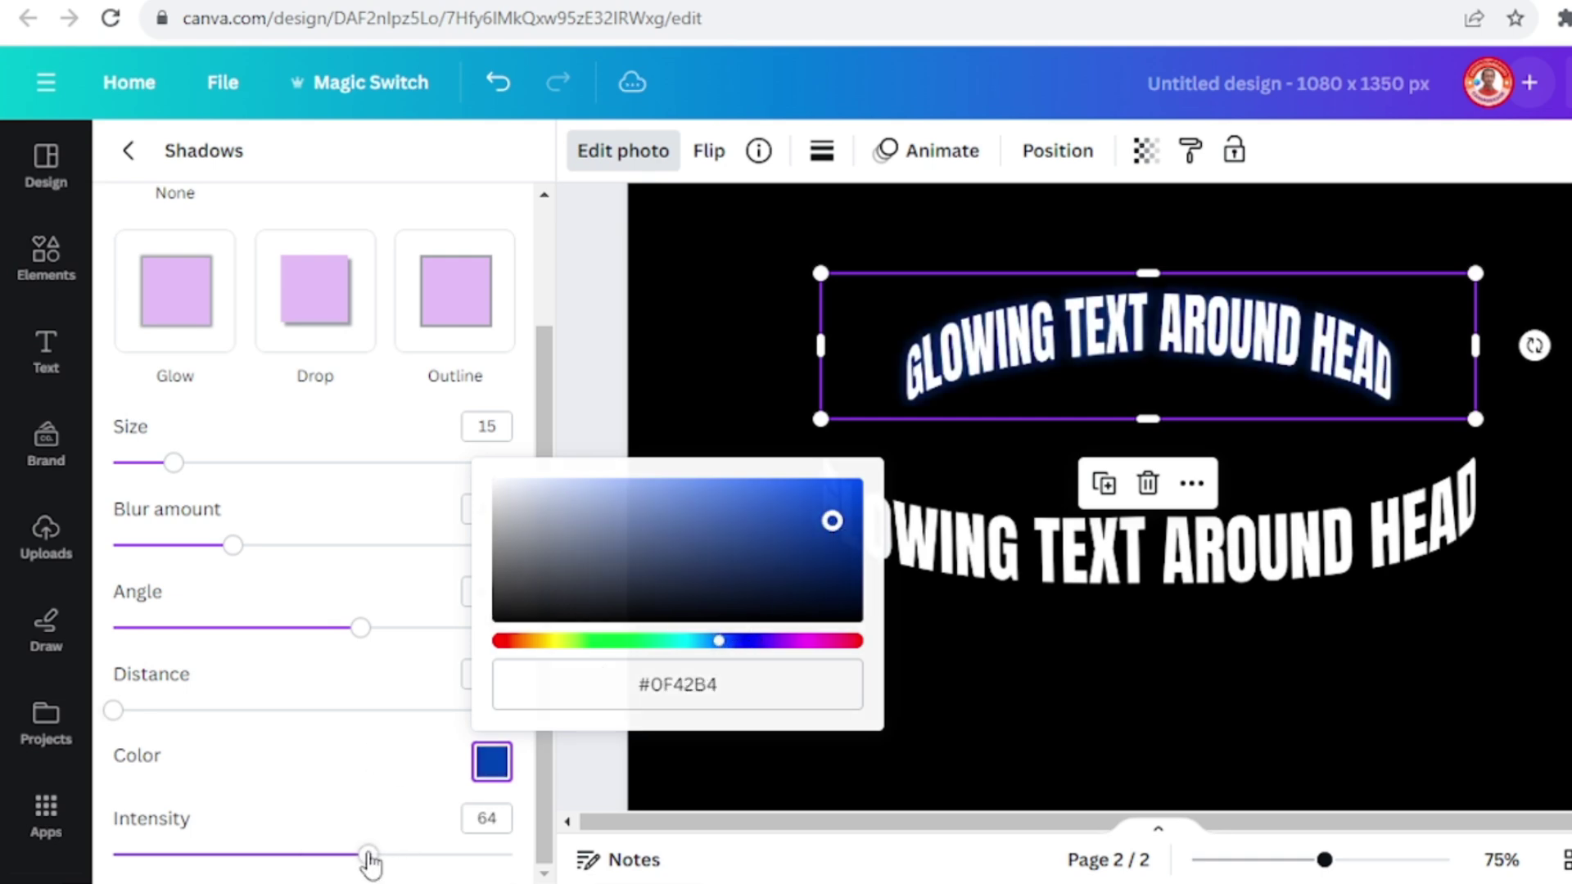
# Set the arched text's glow intensity to 64, size to 31 and blur amount to 41
pyautogui.click(369, 854)
pyautogui.click(237, 463)
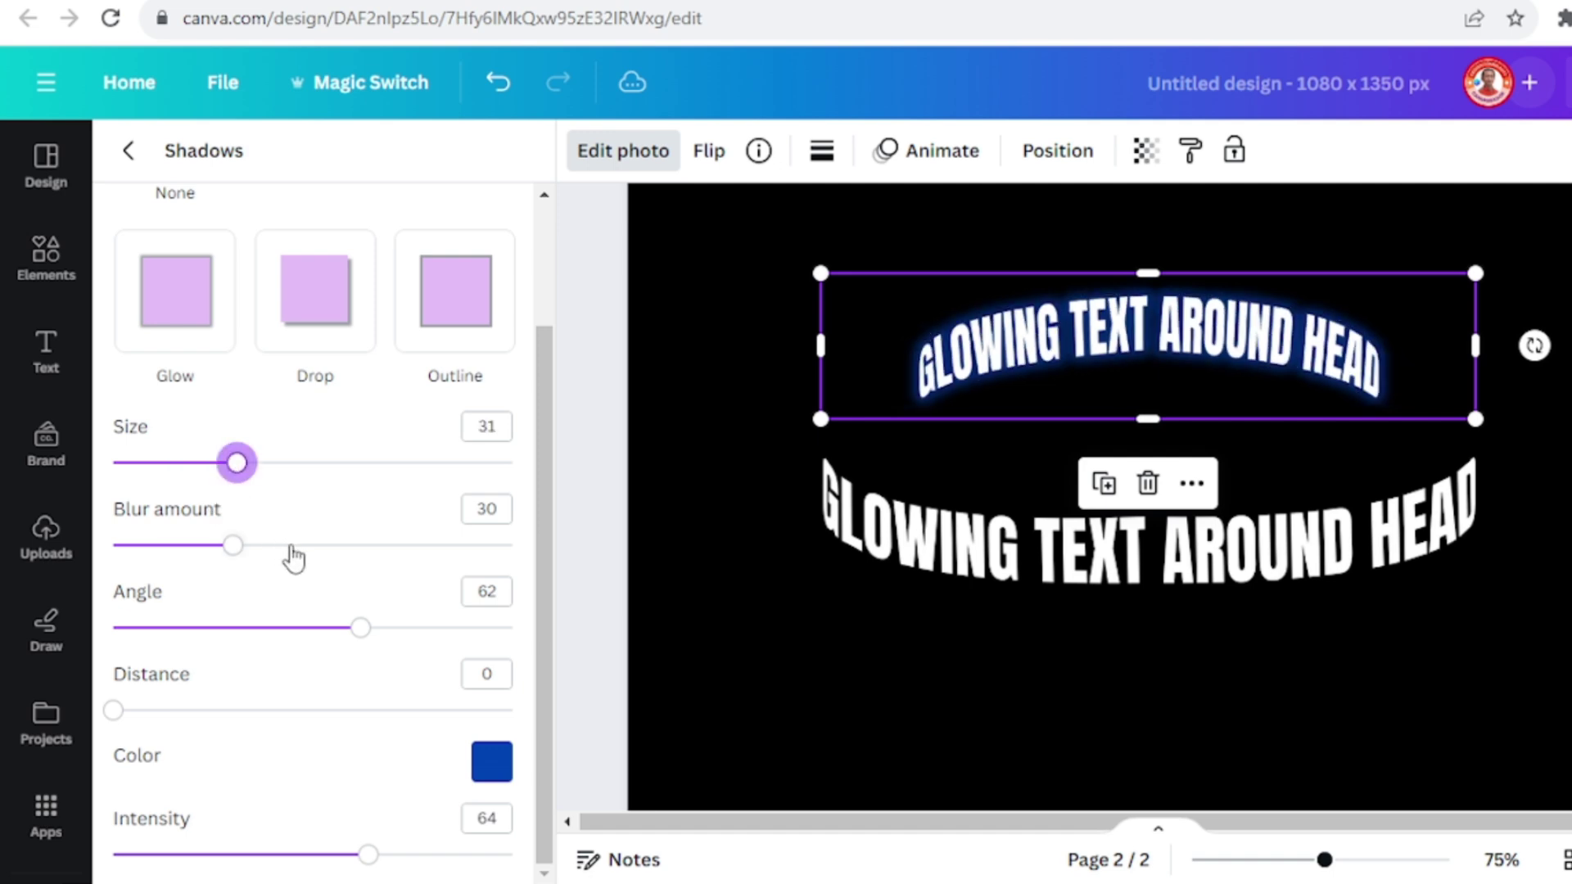
pyautogui.click(277, 545)
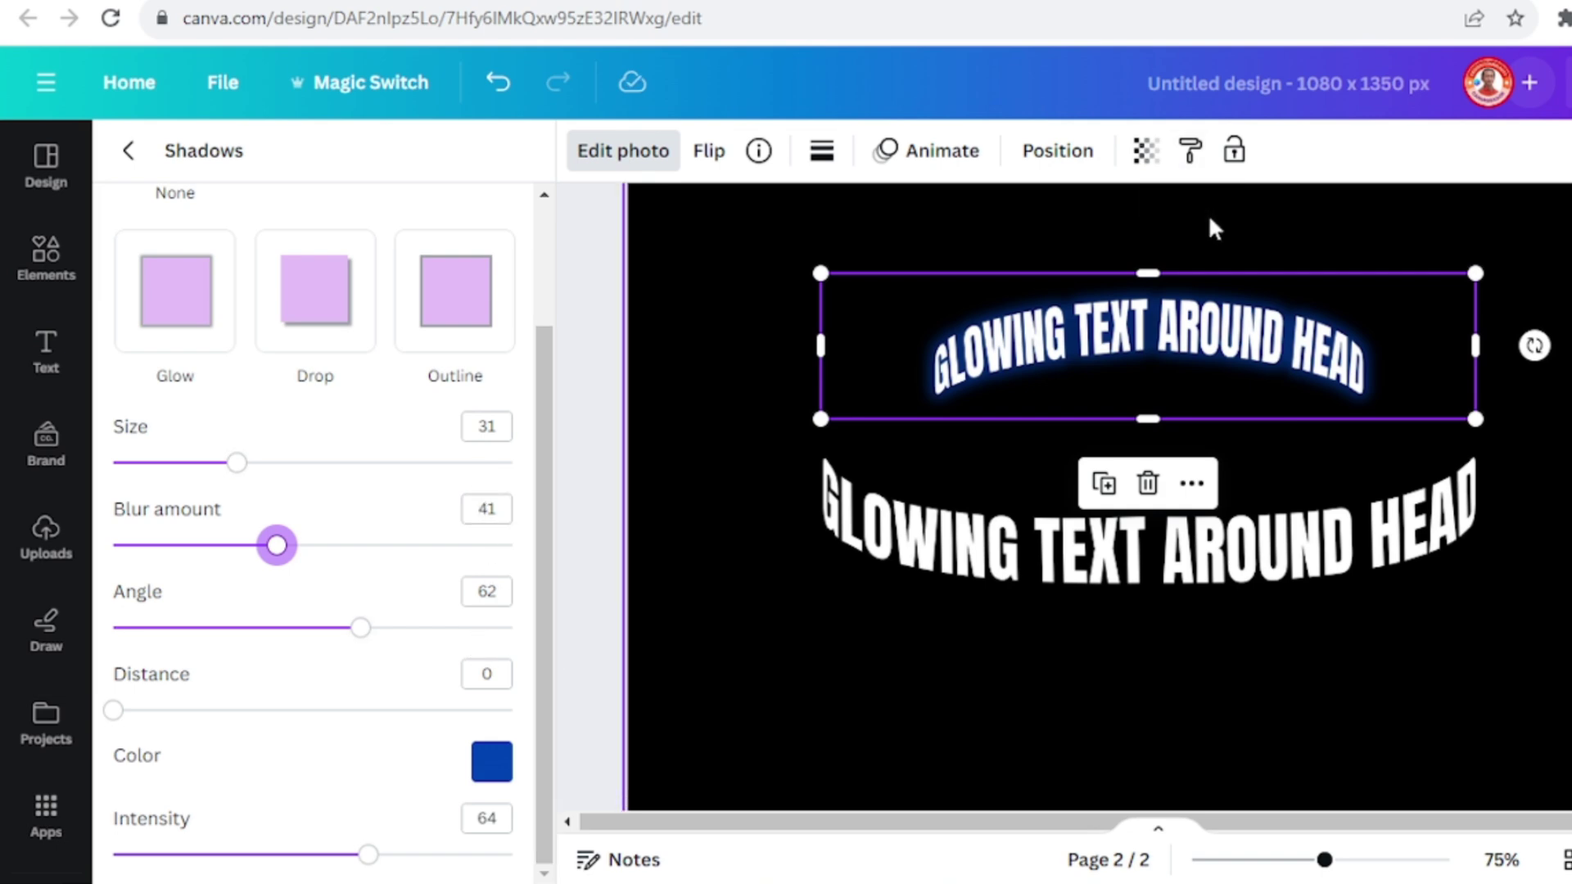
# Copy the arched text's glow style to the lower text and move the arch down so both halves form a ring
pyautogui.click(1191, 156)
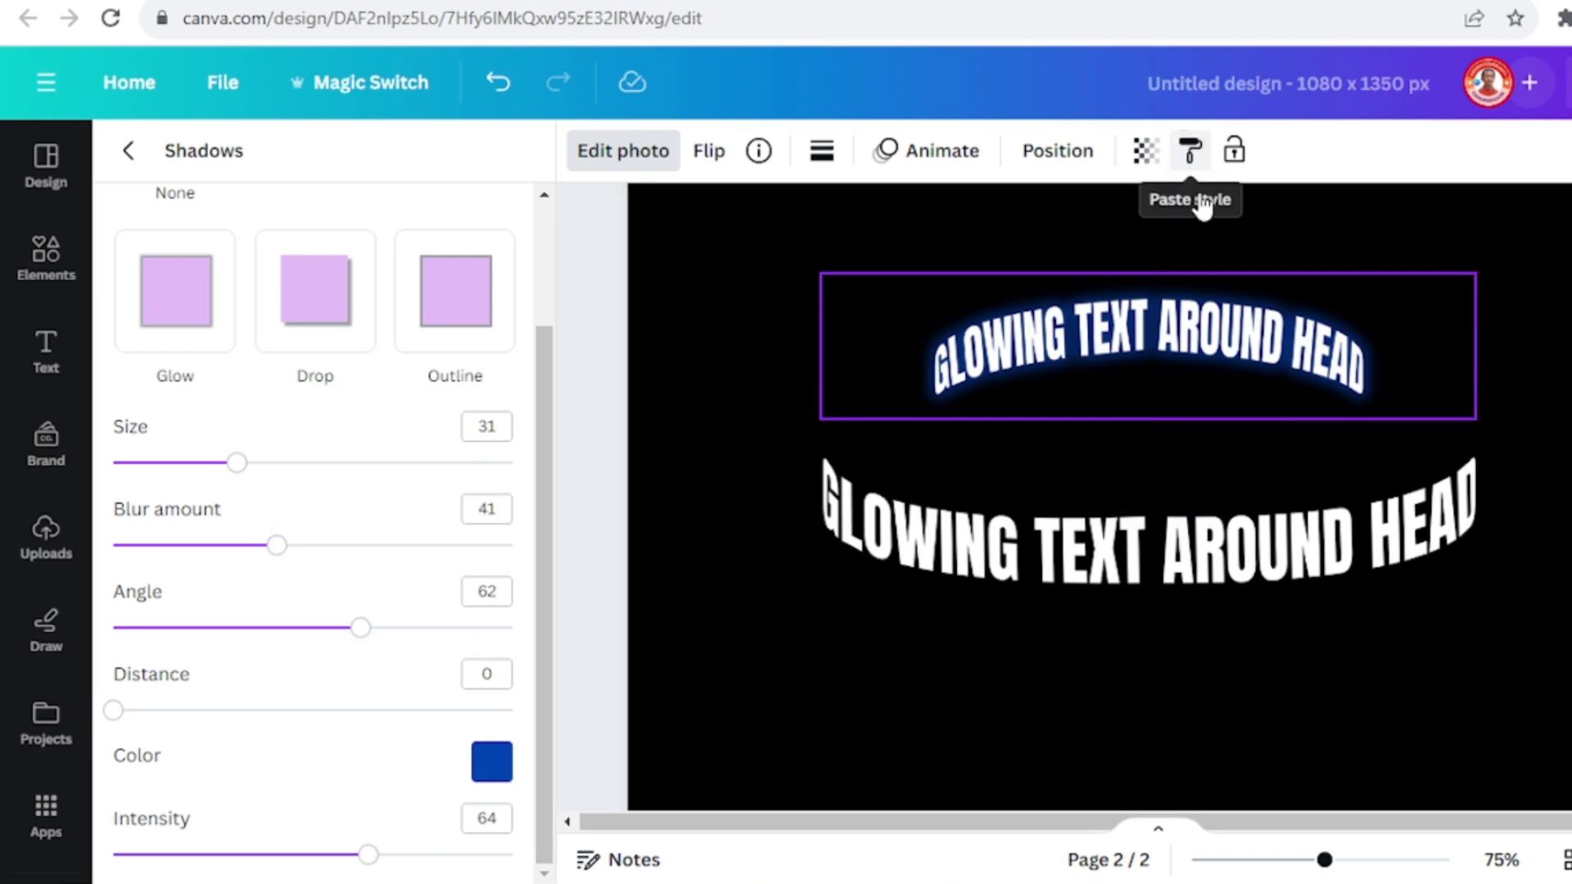
pyautogui.click(1261, 568)
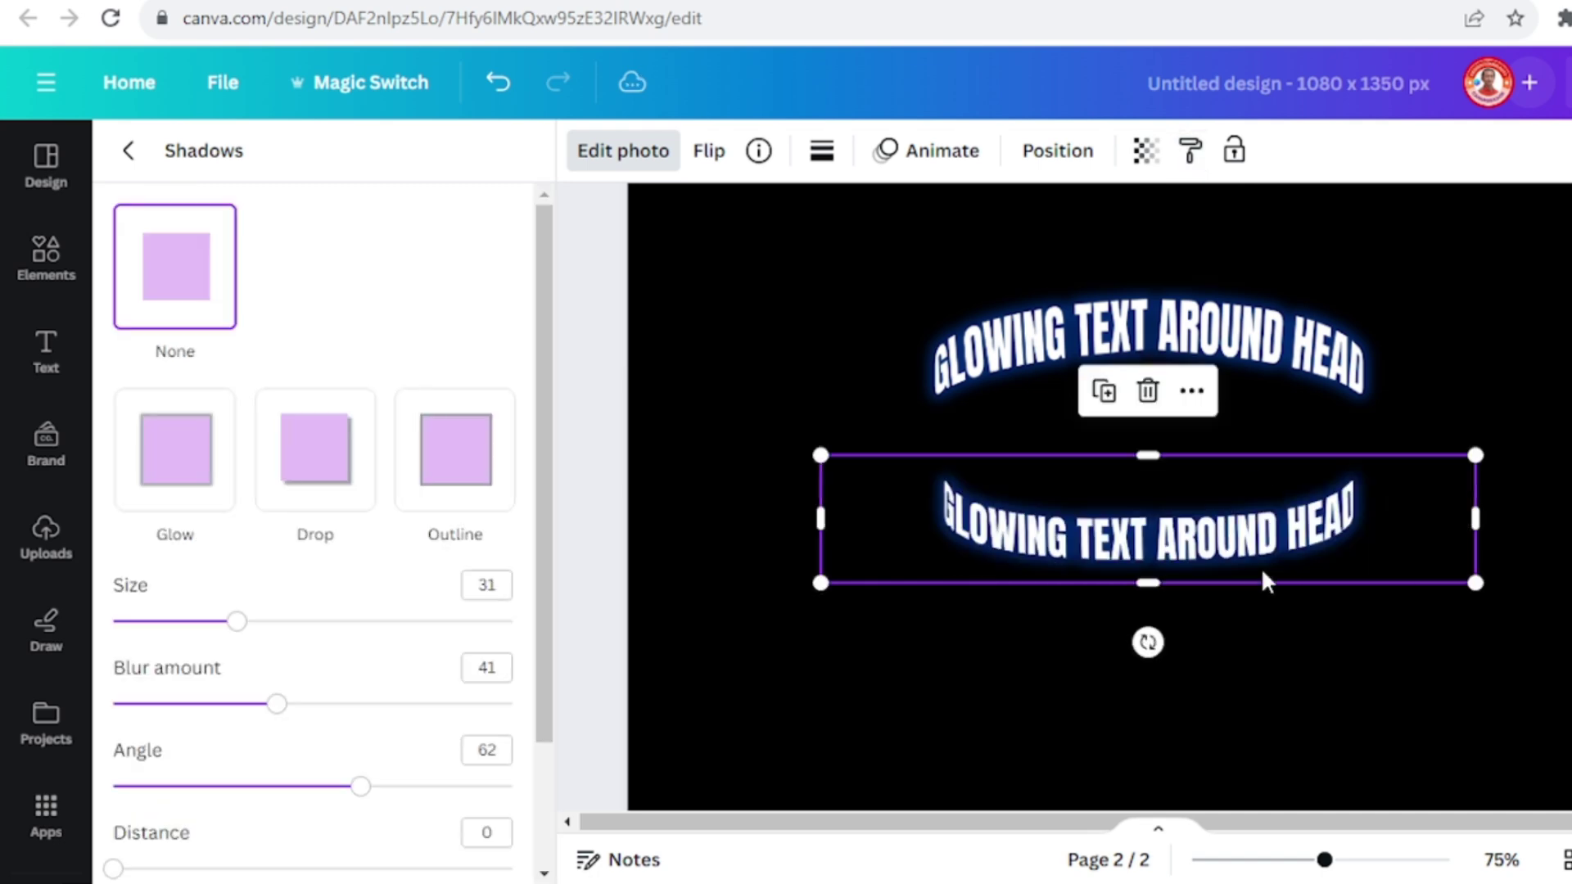
pyautogui.moveTo(1163, 367); pyautogui.dragTo(1167, 481)
pyautogui.moveTo(1486, 542); pyautogui.dragTo(1461, 539)
# Select both glowing text halves and enlarge them together until the text ring nearly spans the page width
pyautogui.click(1282, 859)
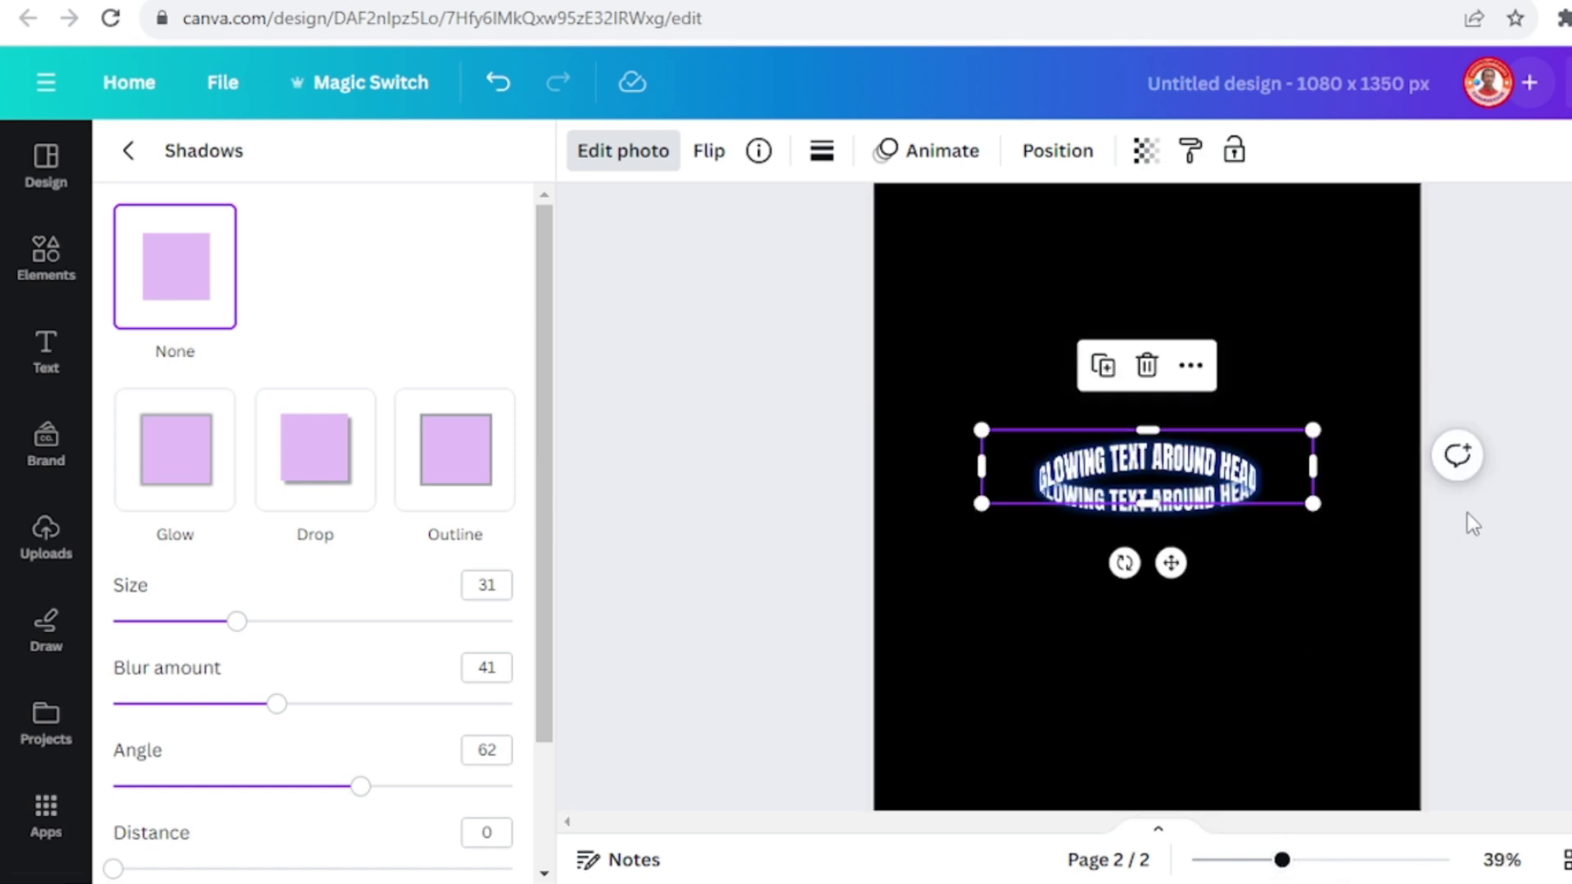
pyautogui.press('Escape')
pyautogui.moveTo(1551, 399); pyautogui.dragTo(1024, 616)
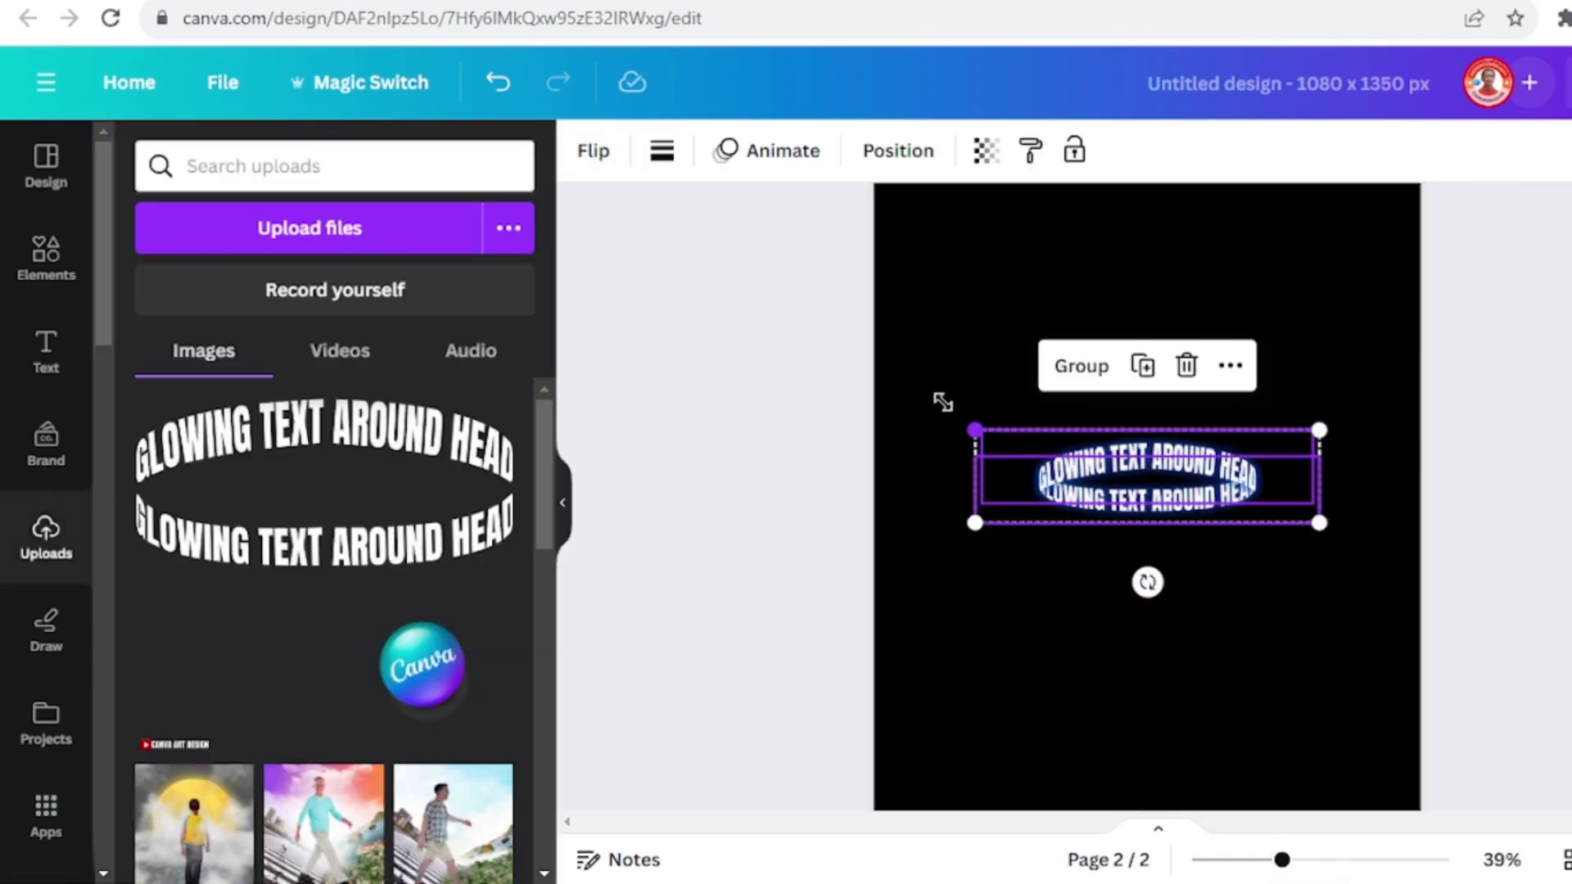
pyautogui.moveTo(1319, 527); pyautogui.dragTo(1365, 554)
pyautogui.moveTo(915, 413); pyautogui.dragTo(752, 342)
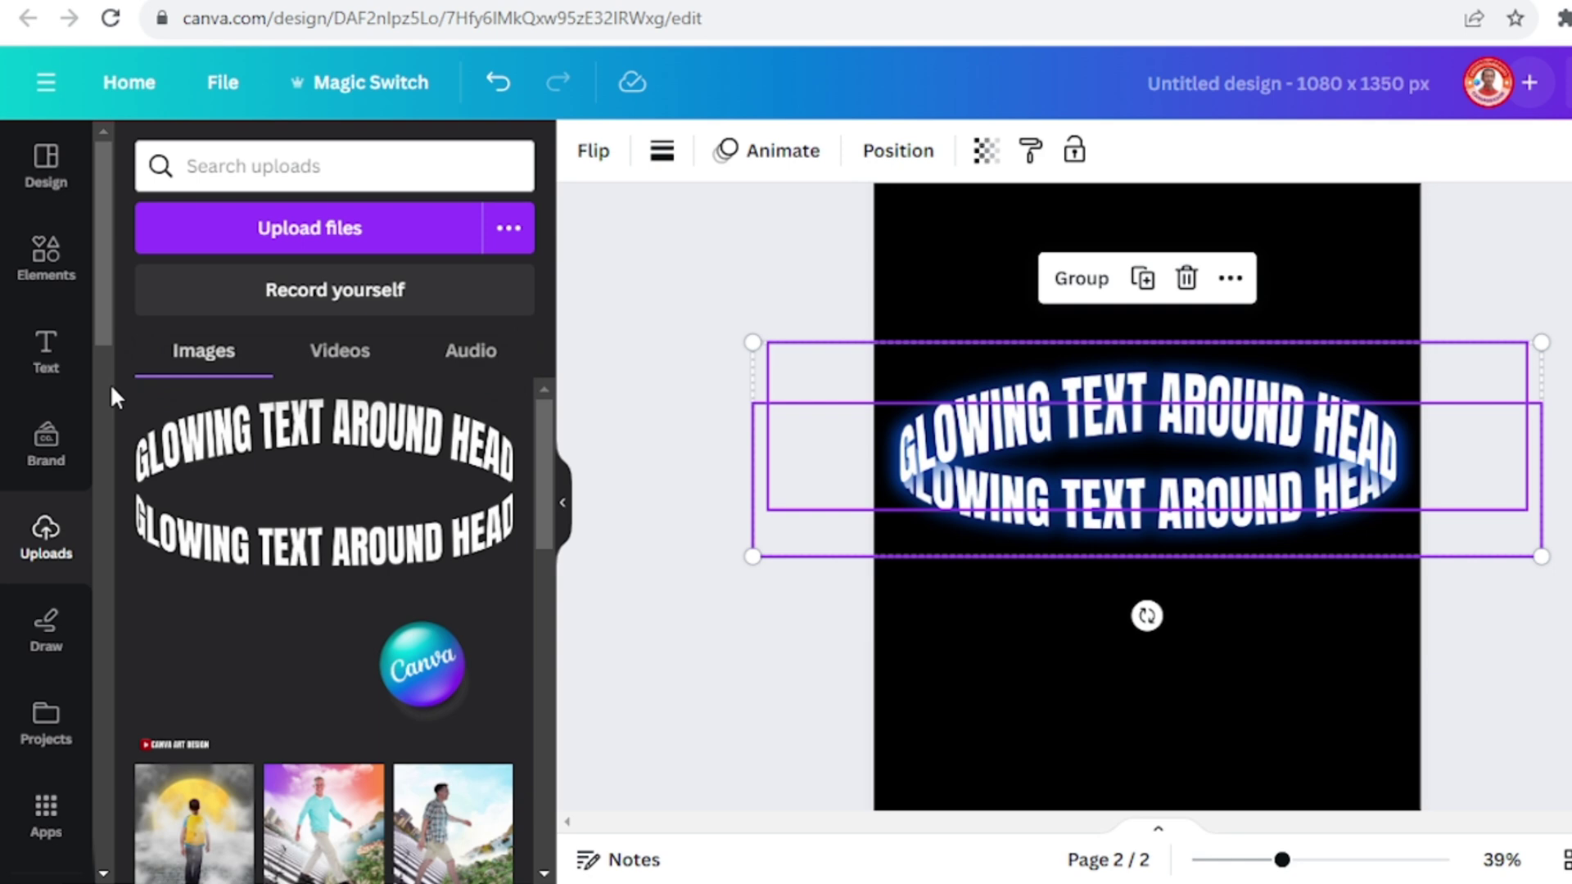
# Add the recently used cutout of the man in a grey T-shirt and enlarge it to fill the page's lower part
pyautogui.click(47, 274)
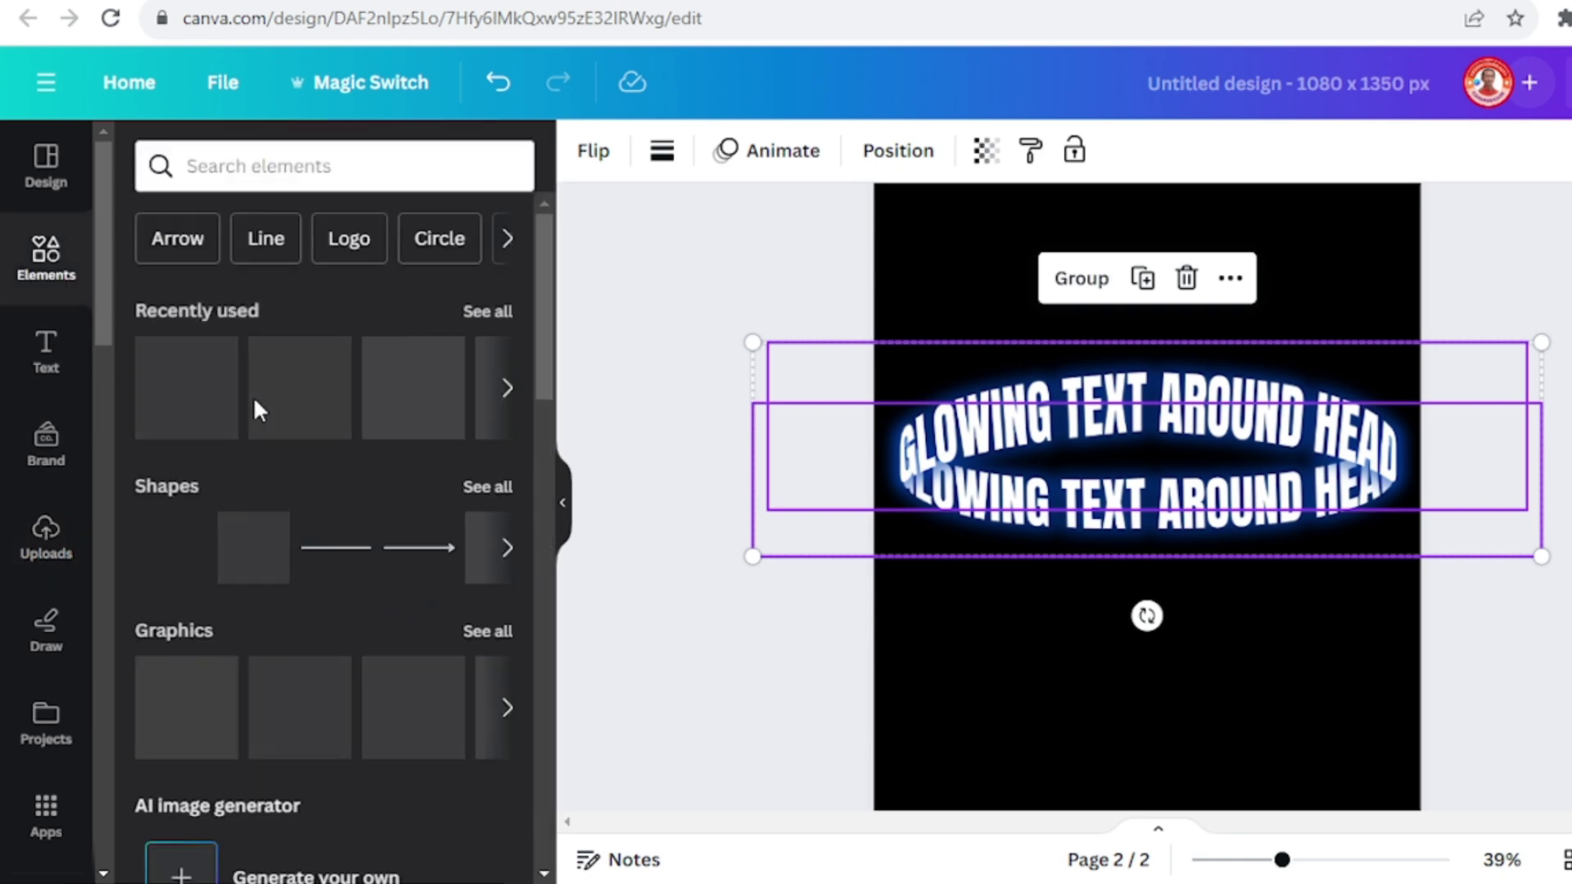
pyautogui.click(488, 312)
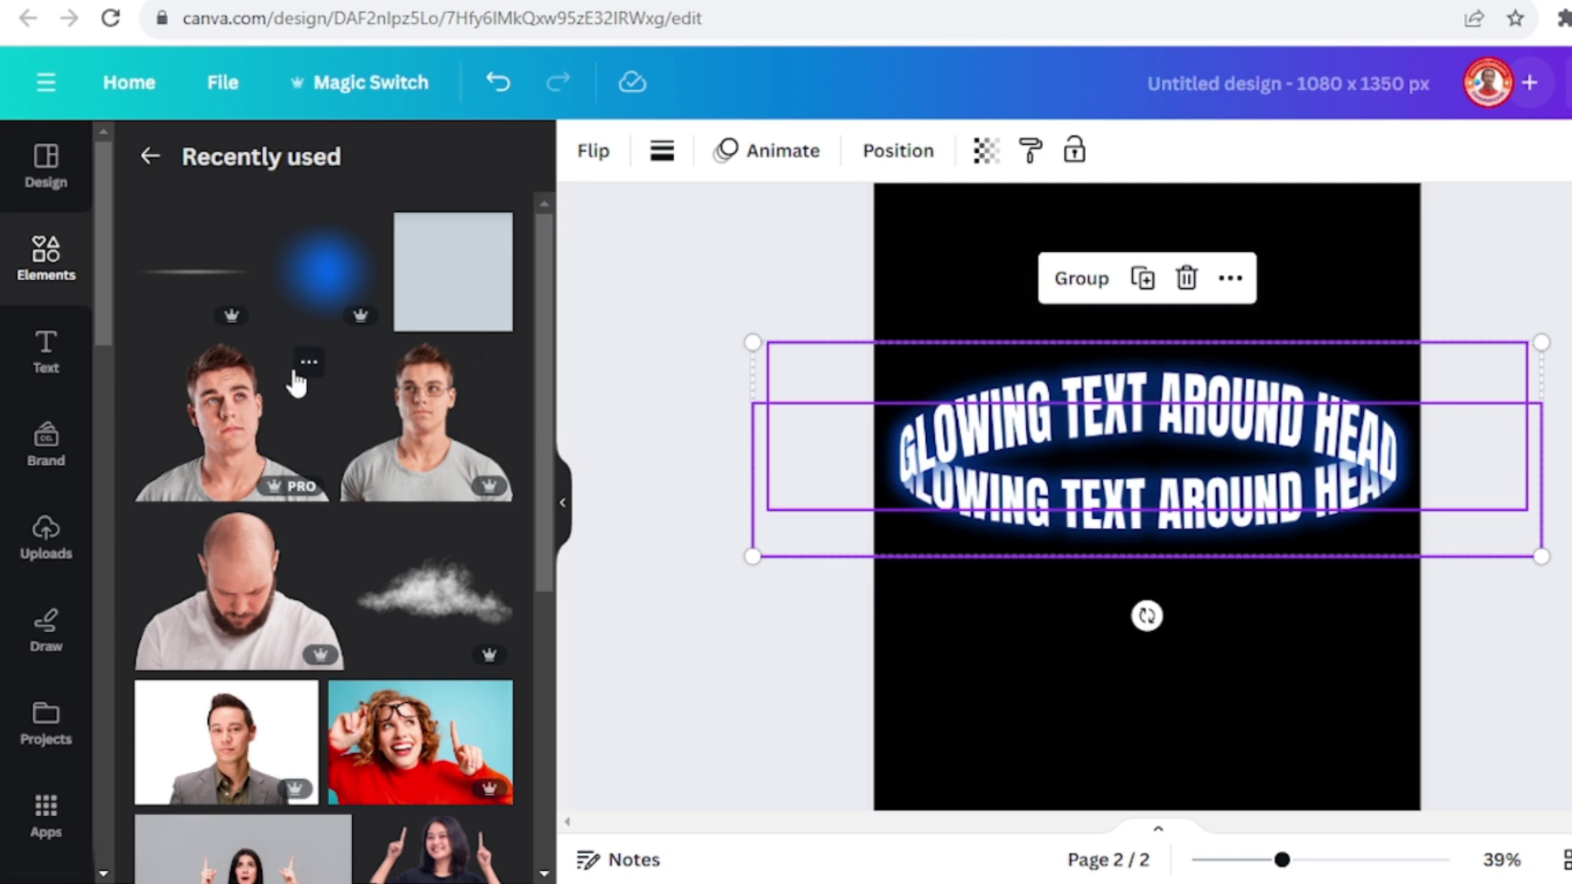
pyautogui.click(309, 361)
pyautogui.click(231, 416)
pyautogui.moveTo(968, 597); pyautogui.dragTo(993, 711)
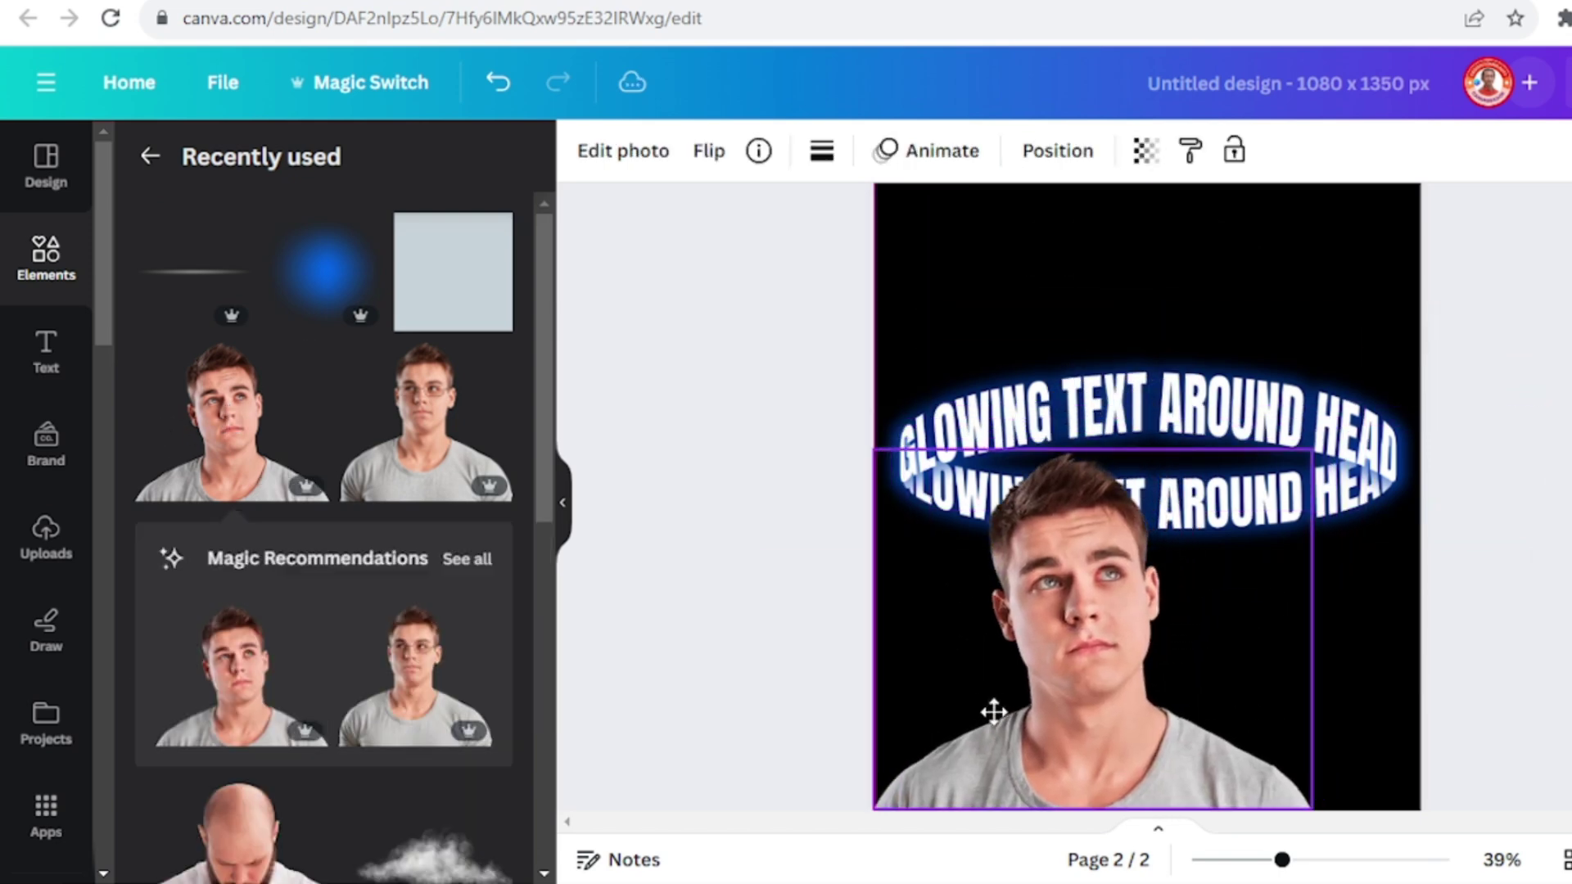
pyautogui.moveTo(1314, 450); pyautogui.dragTo(1473, 303)
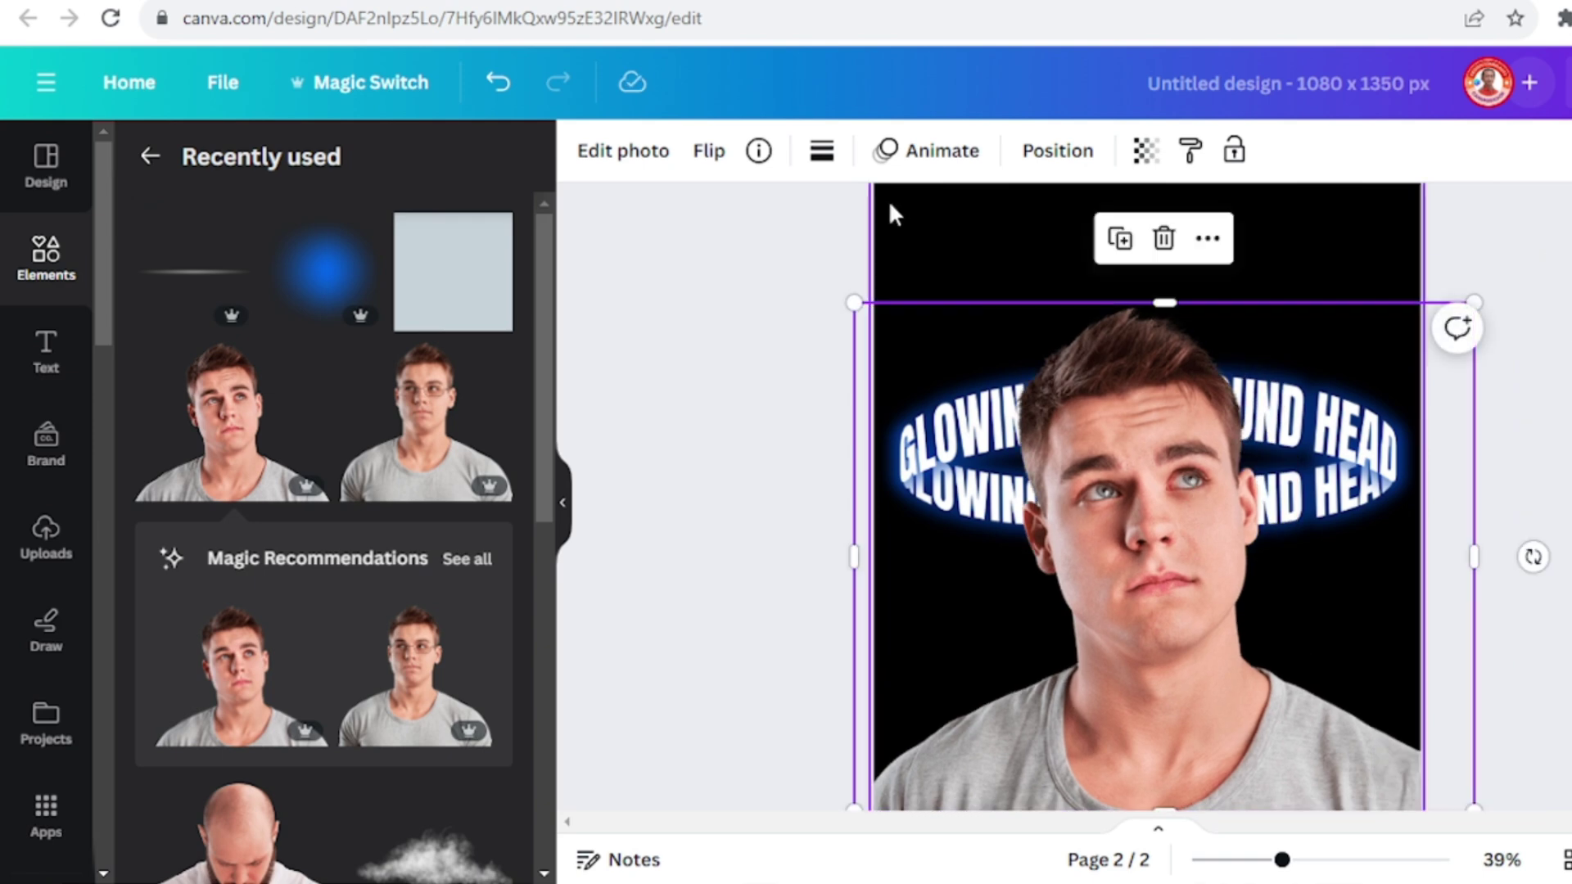
# Move the man's photo layer between the arched text layer and the downward-curved text layer
pyautogui.click(1038, 156)
pyautogui.click(436, 161)
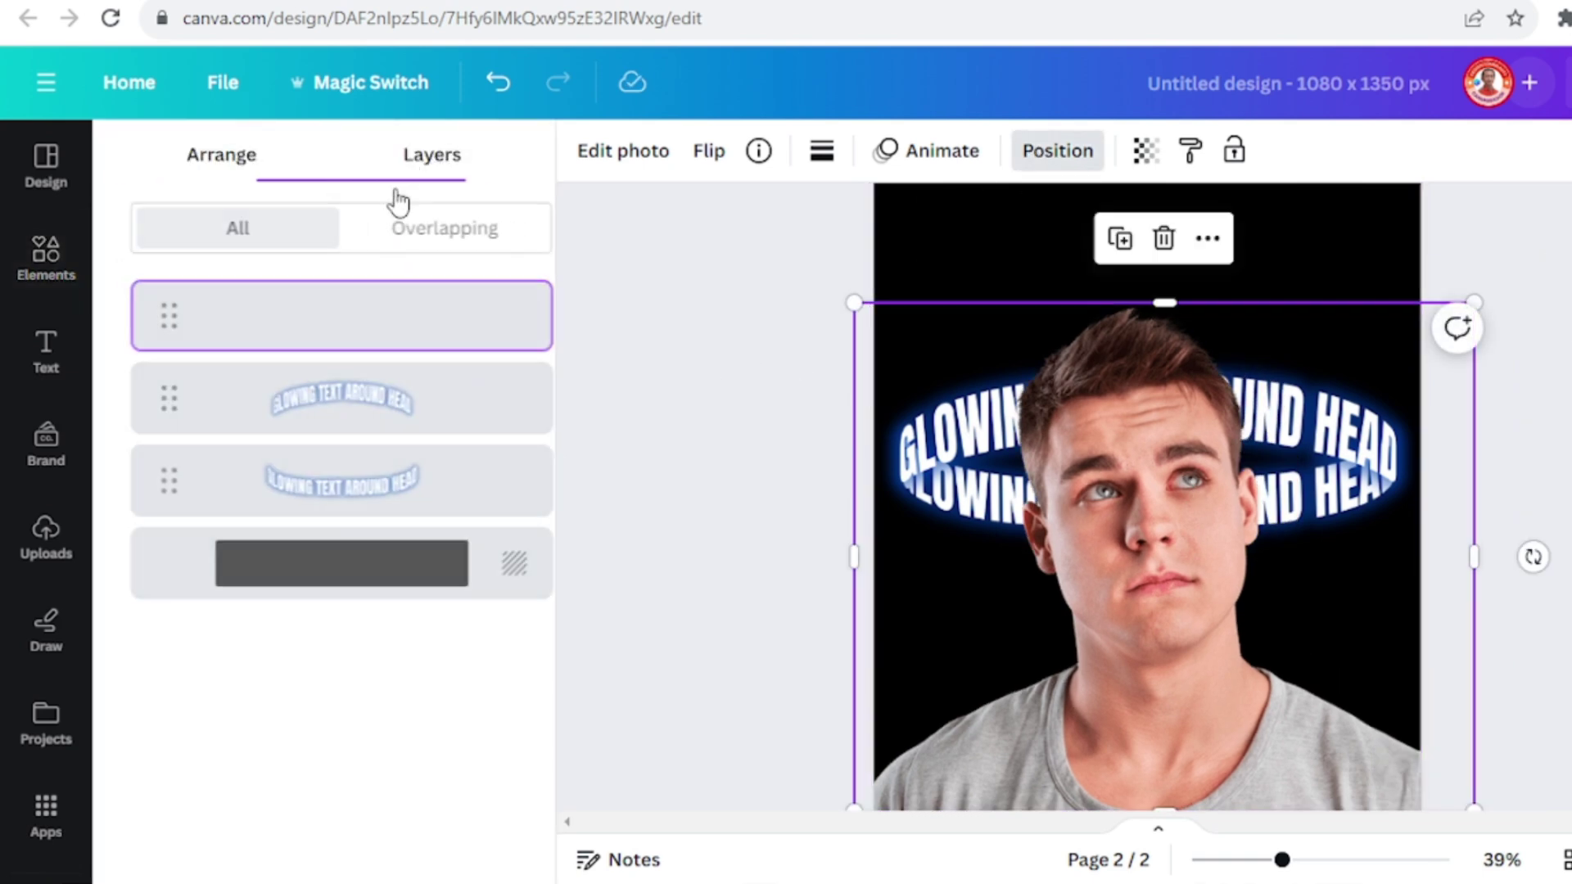
pyautogui.moveTo(376, 330); pyautogui.dragTo(421, 446)
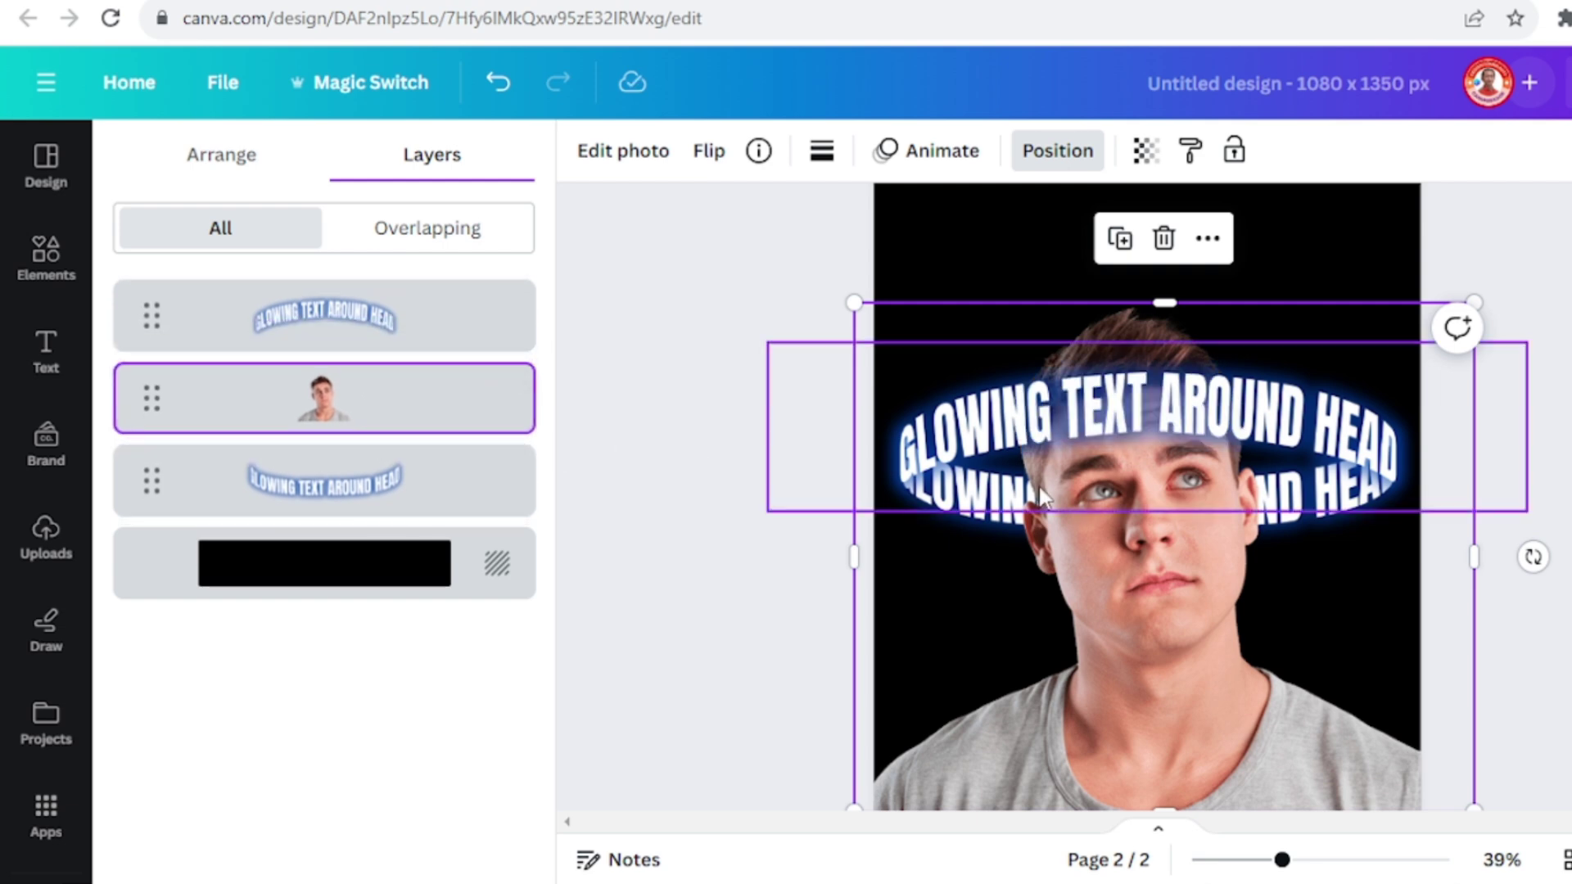
# Select both text halves and tilt them together slightly counterclockwise, adjusting their position around the man's head
pyautogui.click(406, 324)
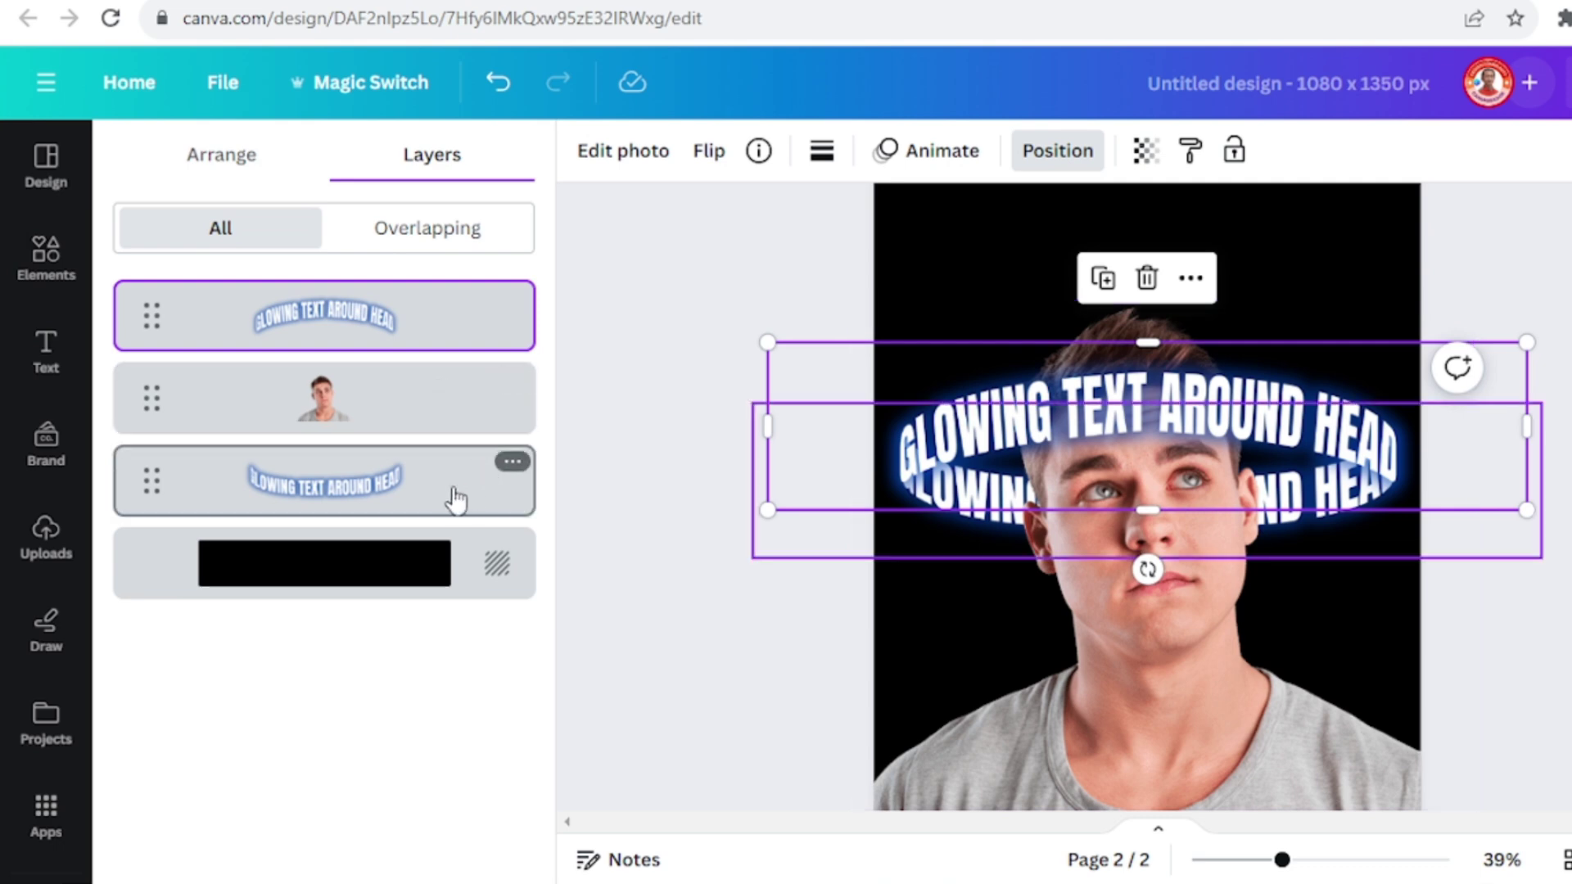
pyautogui.keyDown('shift'); pyautogui.click(427, 494); pyautogui.keyUp('shift')
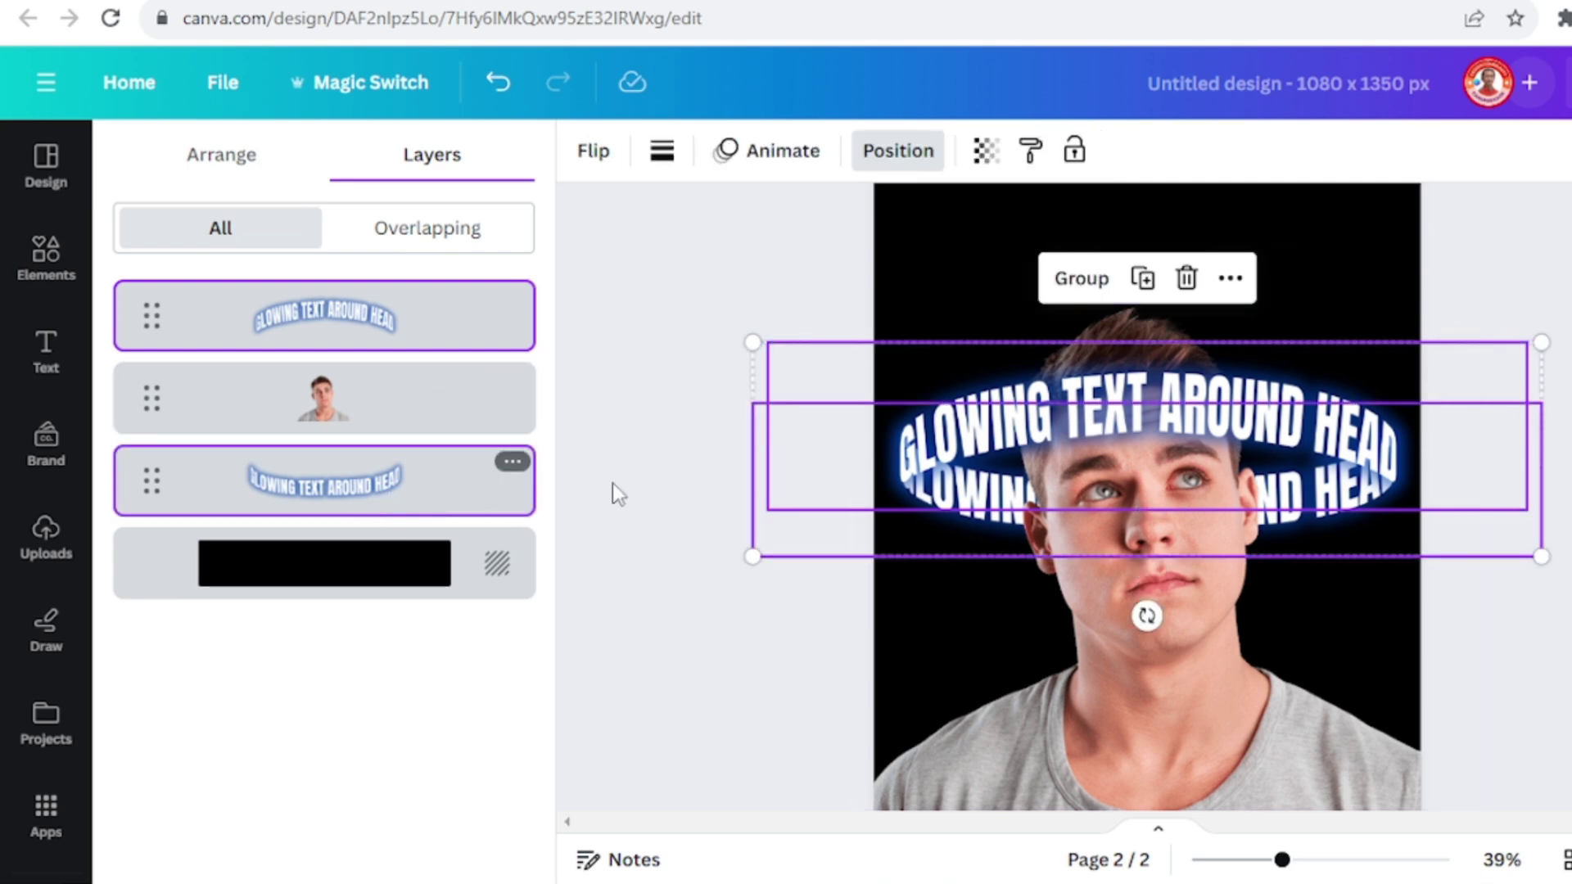
pyautogui.moveTo(1147, 618); pyautogui.dragTo(1176, 625)
pyautogui.moveTo(1355, 443); pyautogui.dragTo(1351, 436)
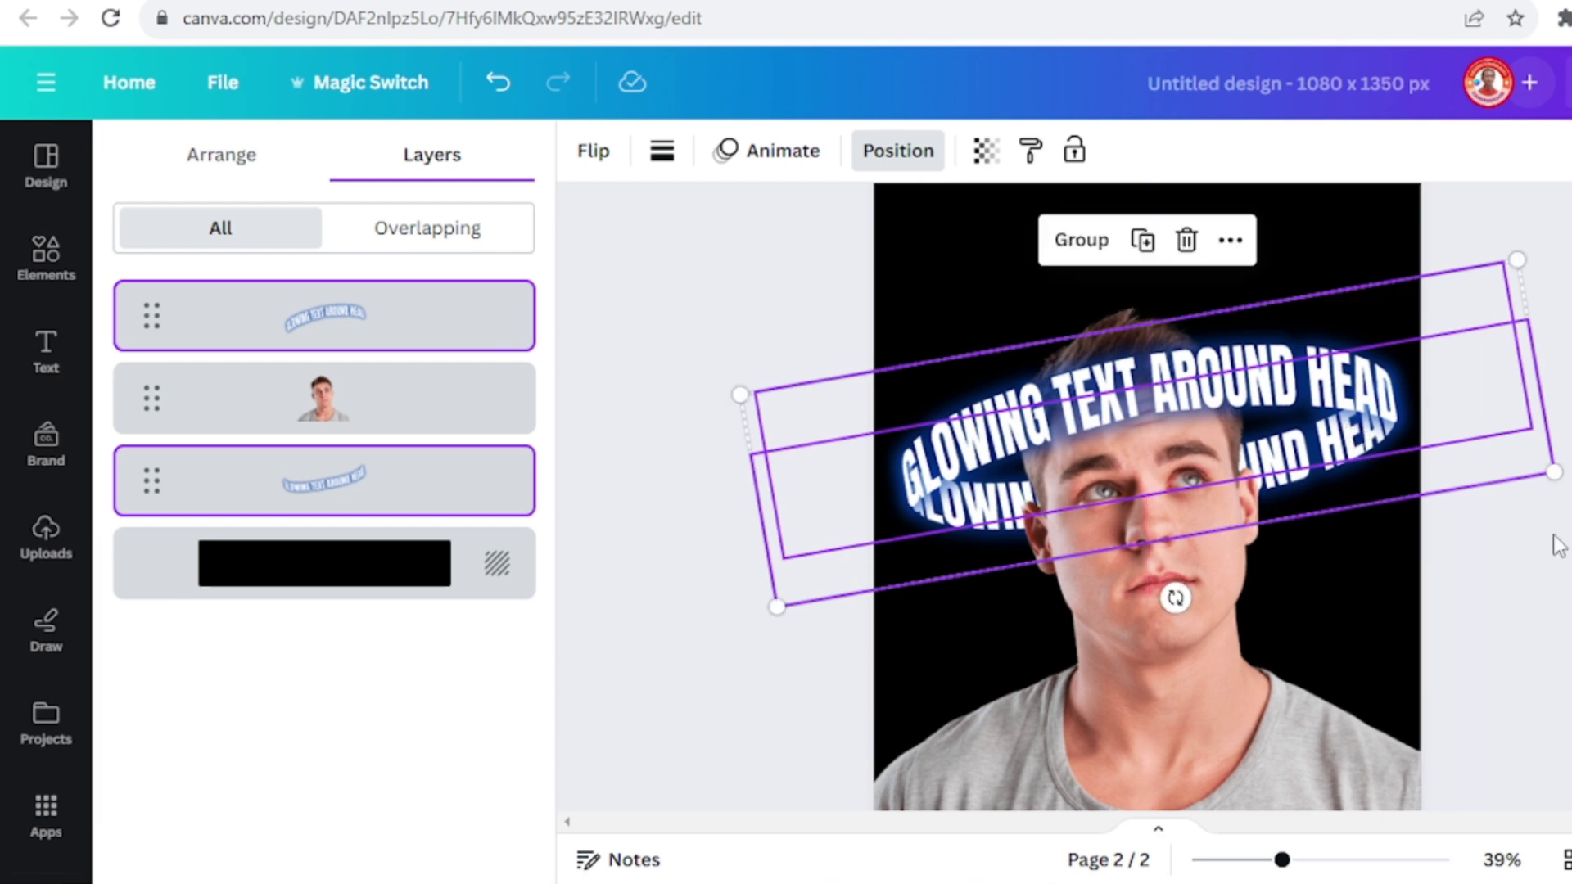
pyautogui.click(1504, 555)
# Add the Cloud watercolor graphic and place it over the man's forehead, tilted to match the text ring
pyautogui.scroll(-3, 327, 492)
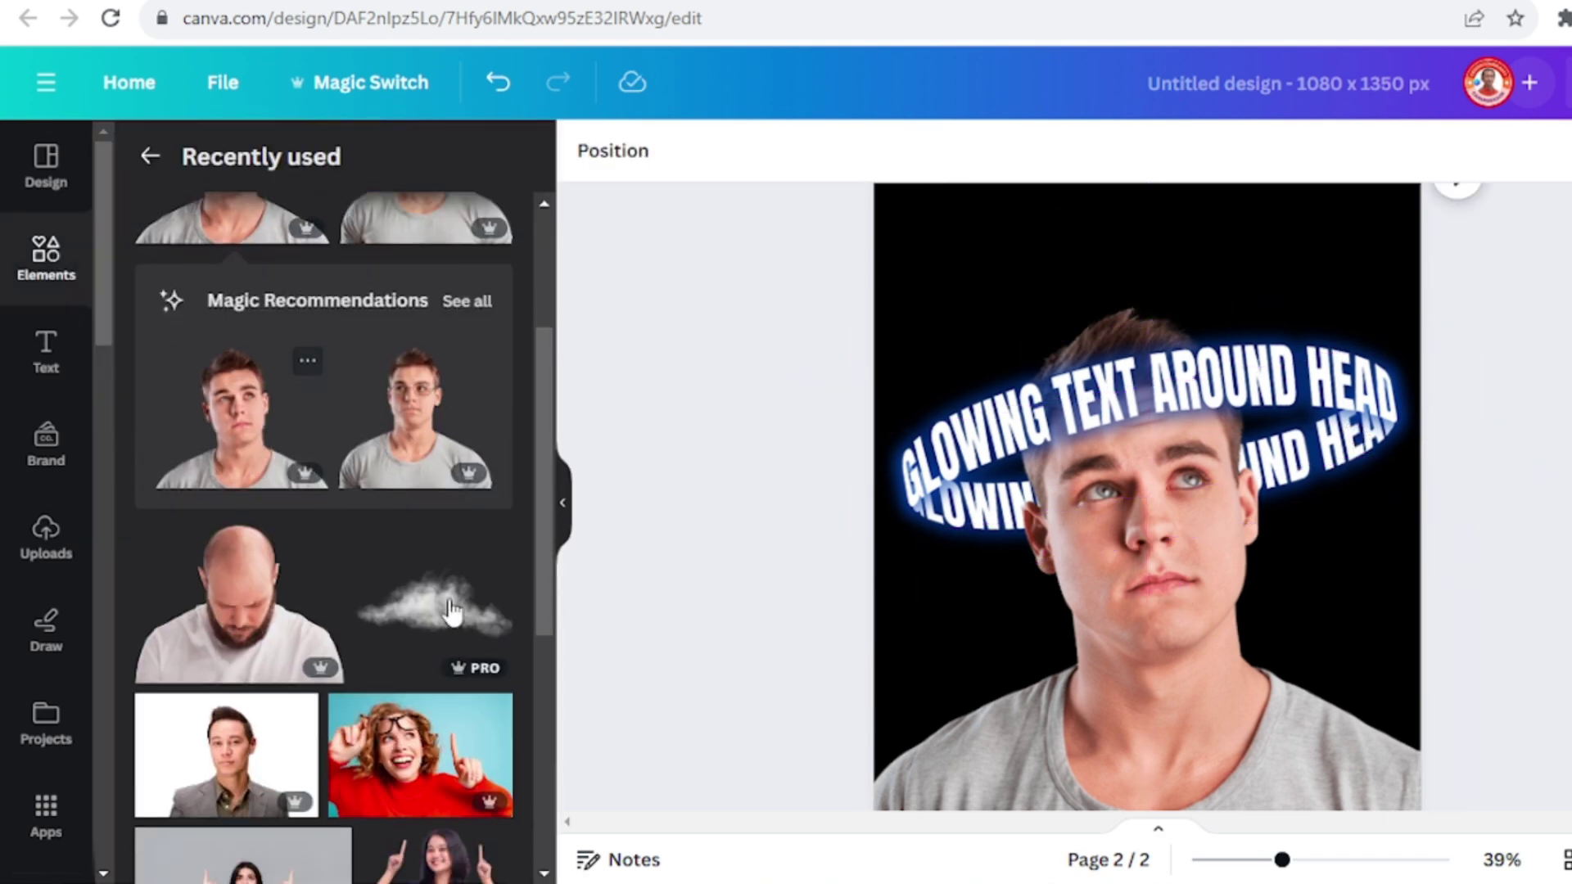
pyautogui.click(491, 545)
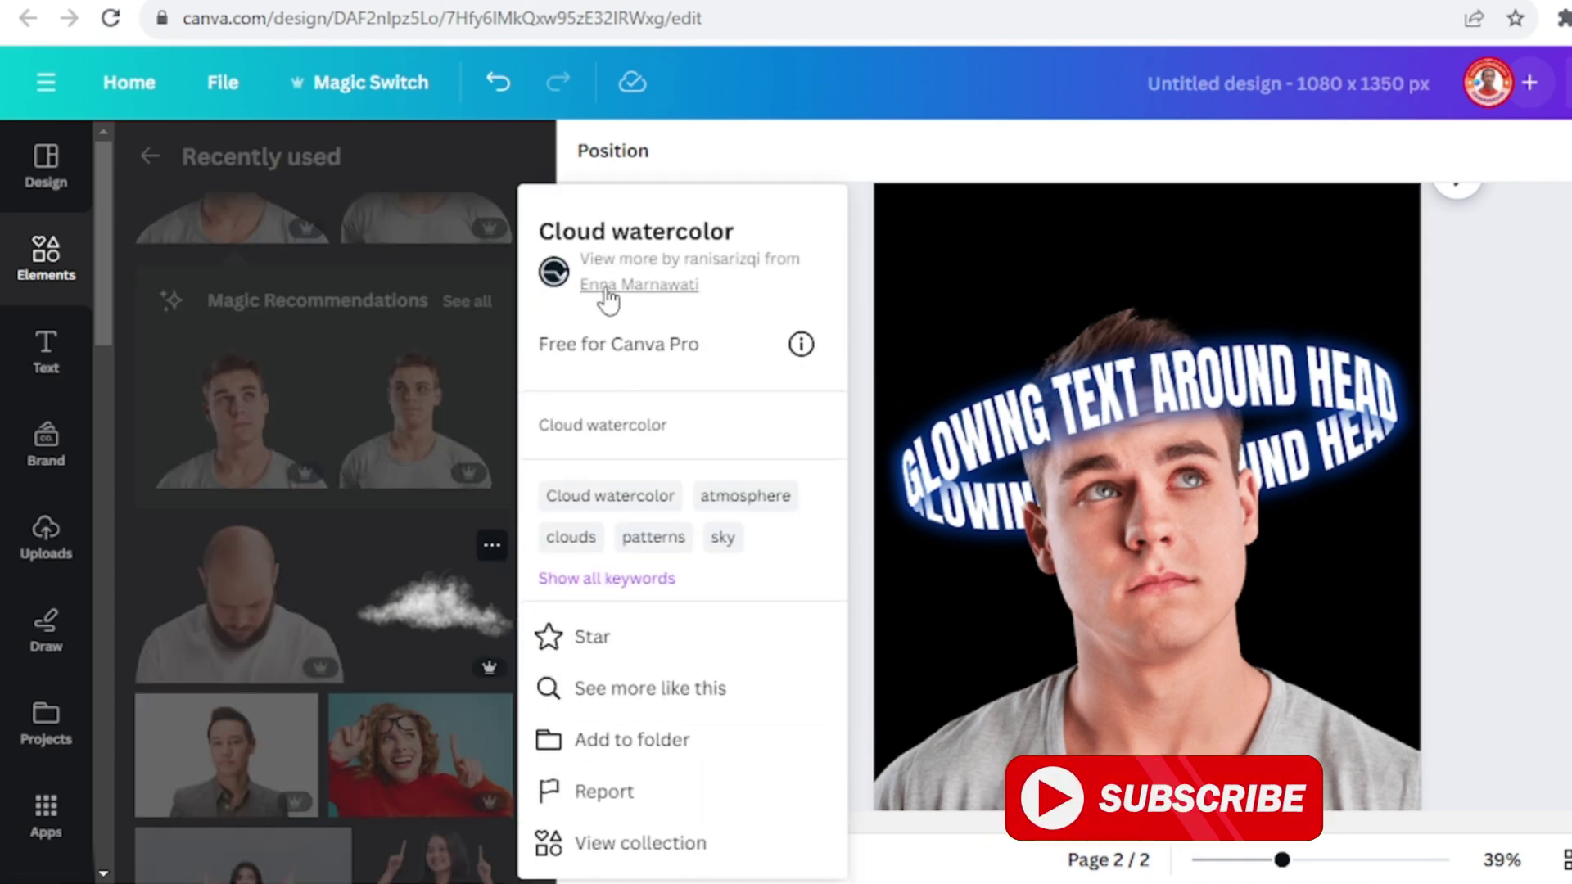
pyautogui.click(428, 617)
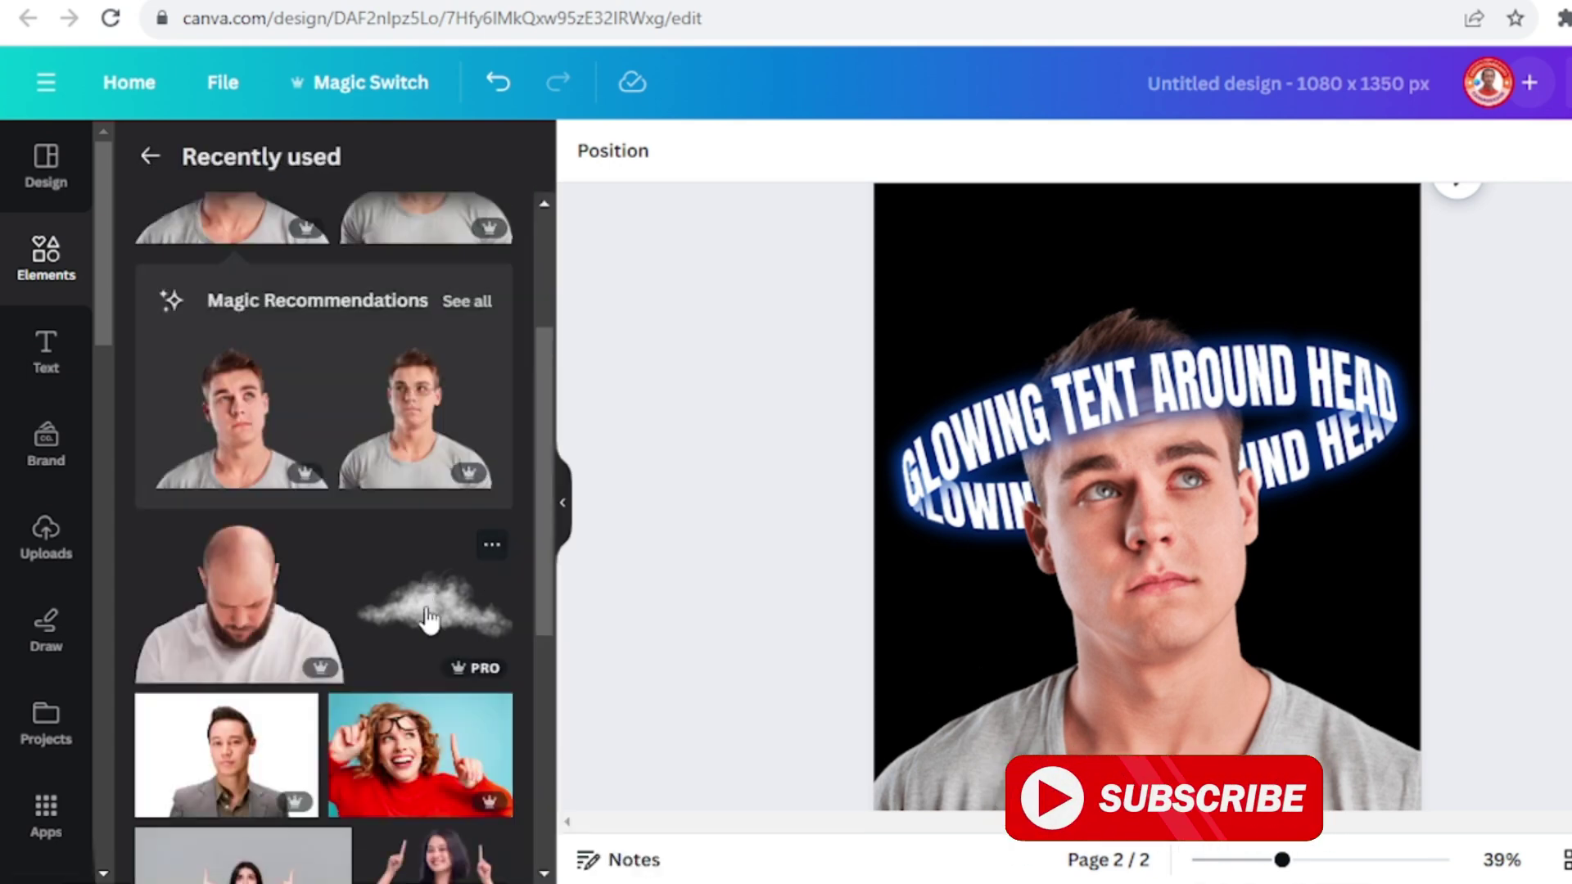
pyautogui.click(428, 618)
pyautogui.moveTo(1147, 646); pyautogui.dragTo(1224, 615)
pyautogui.moveTo(1173, 446); pyautogui.dragTo(1173, 432)
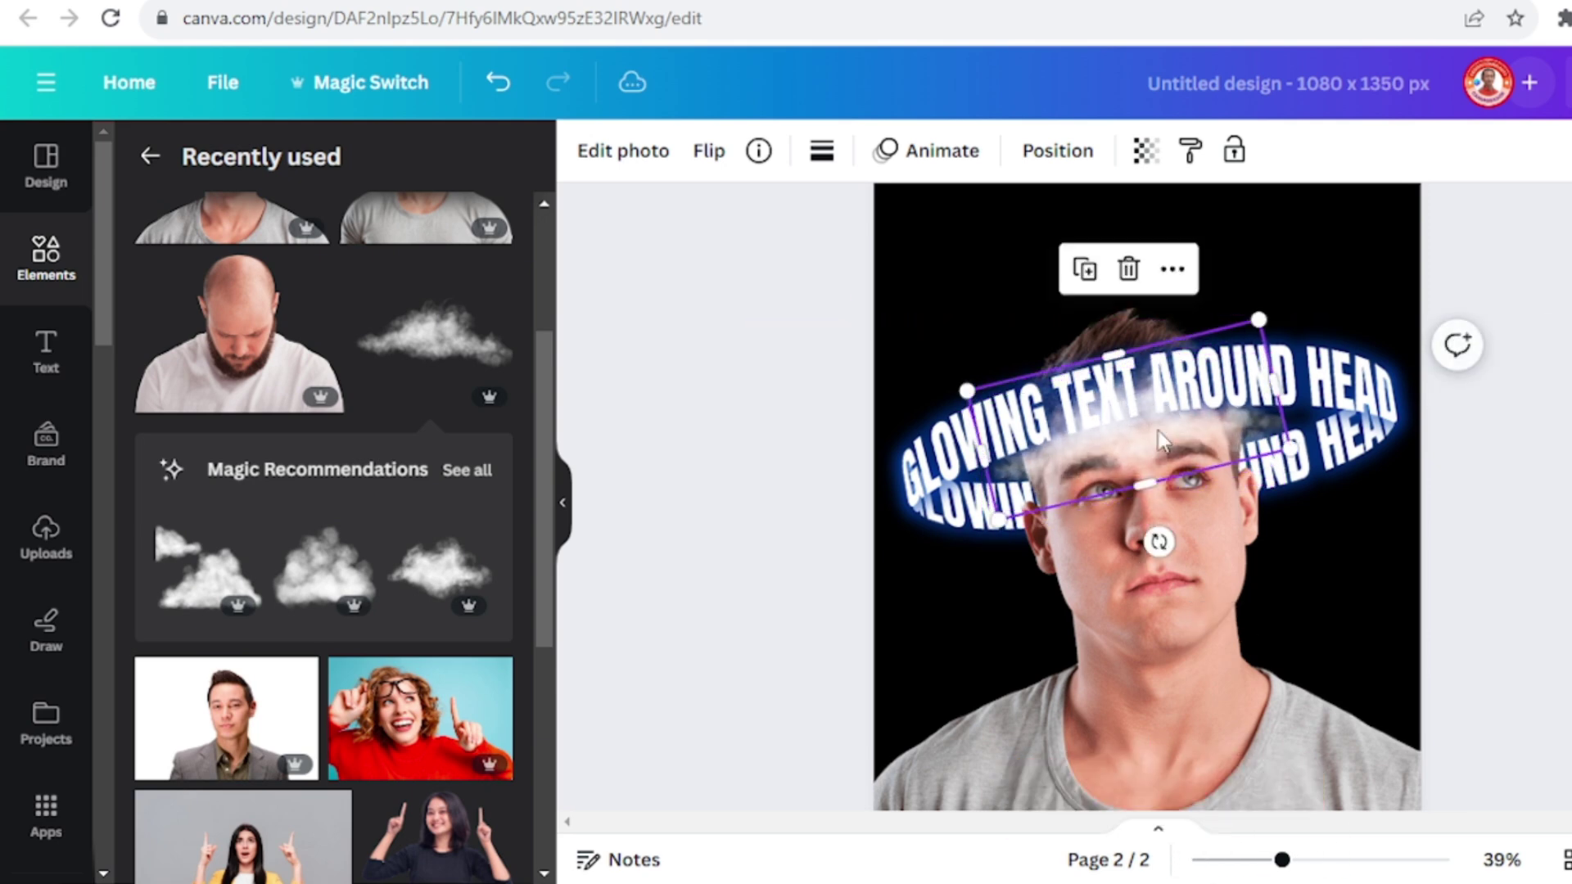
# Blur the whole cloud image with an intensity of 70
pyautogui.click(626, 156)
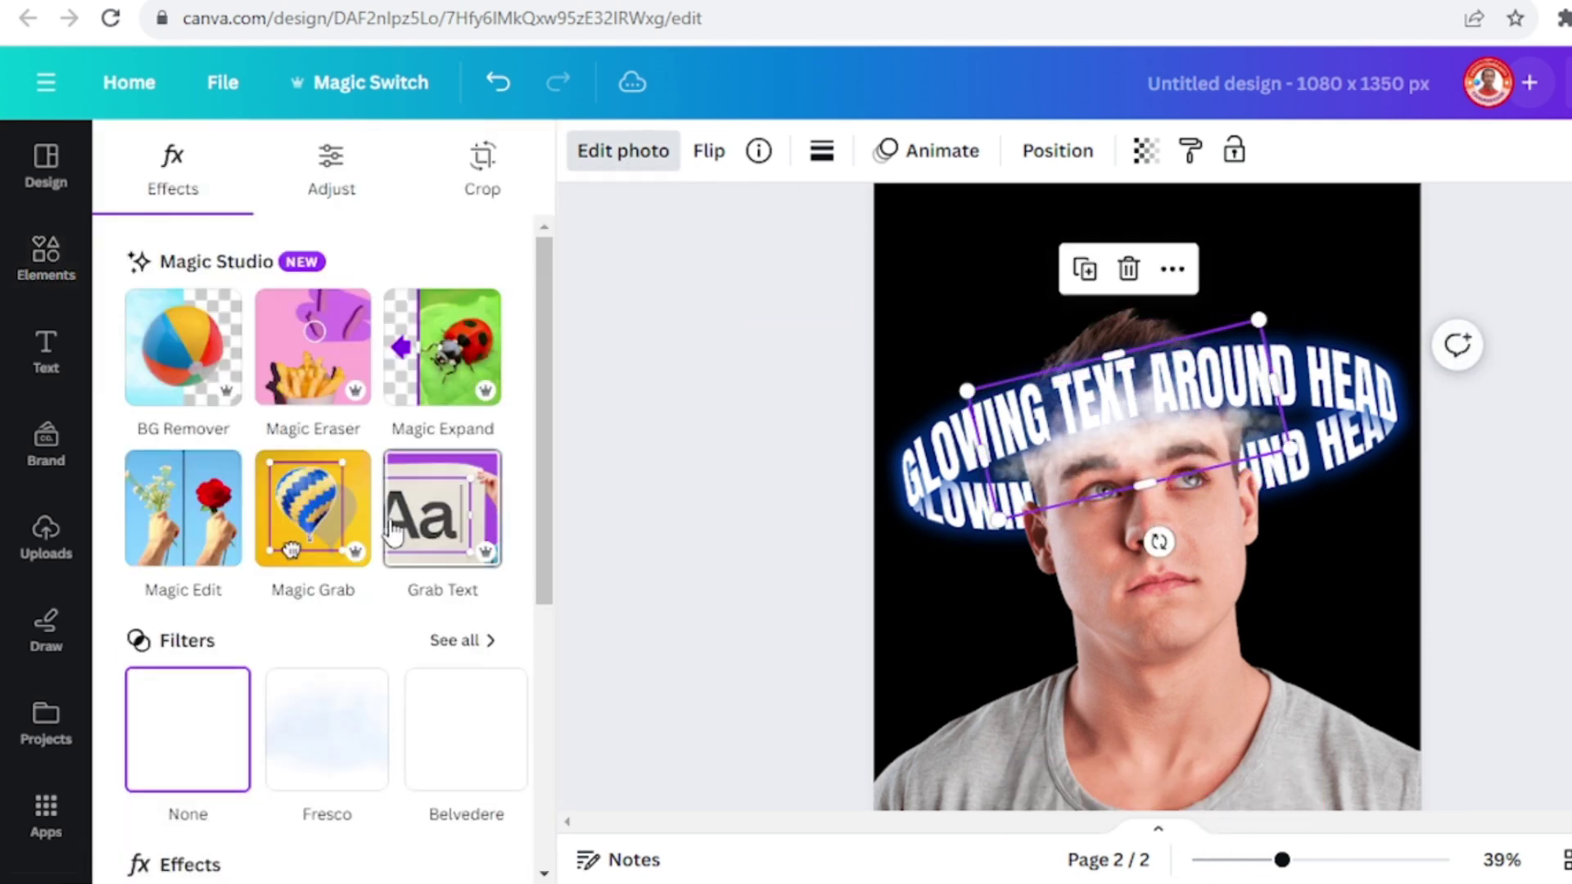
pyautogui.scroll(-5, 442, 526)
pyautogui.click(435, 504)
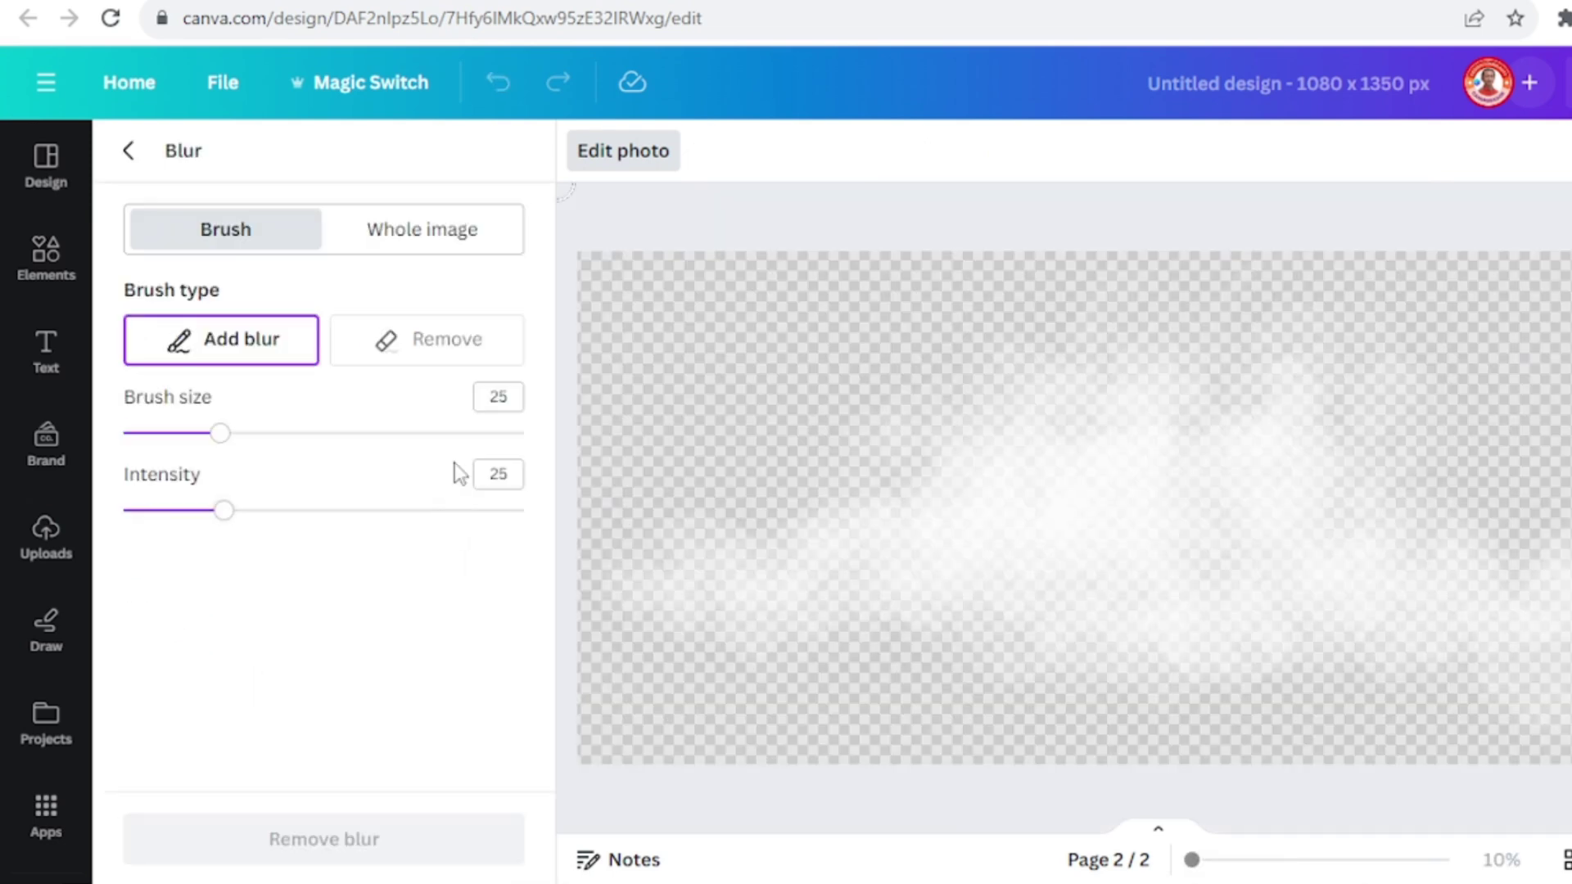
pyautogui.click(448, 253)
pyautogui.doubleClick(499, 307)
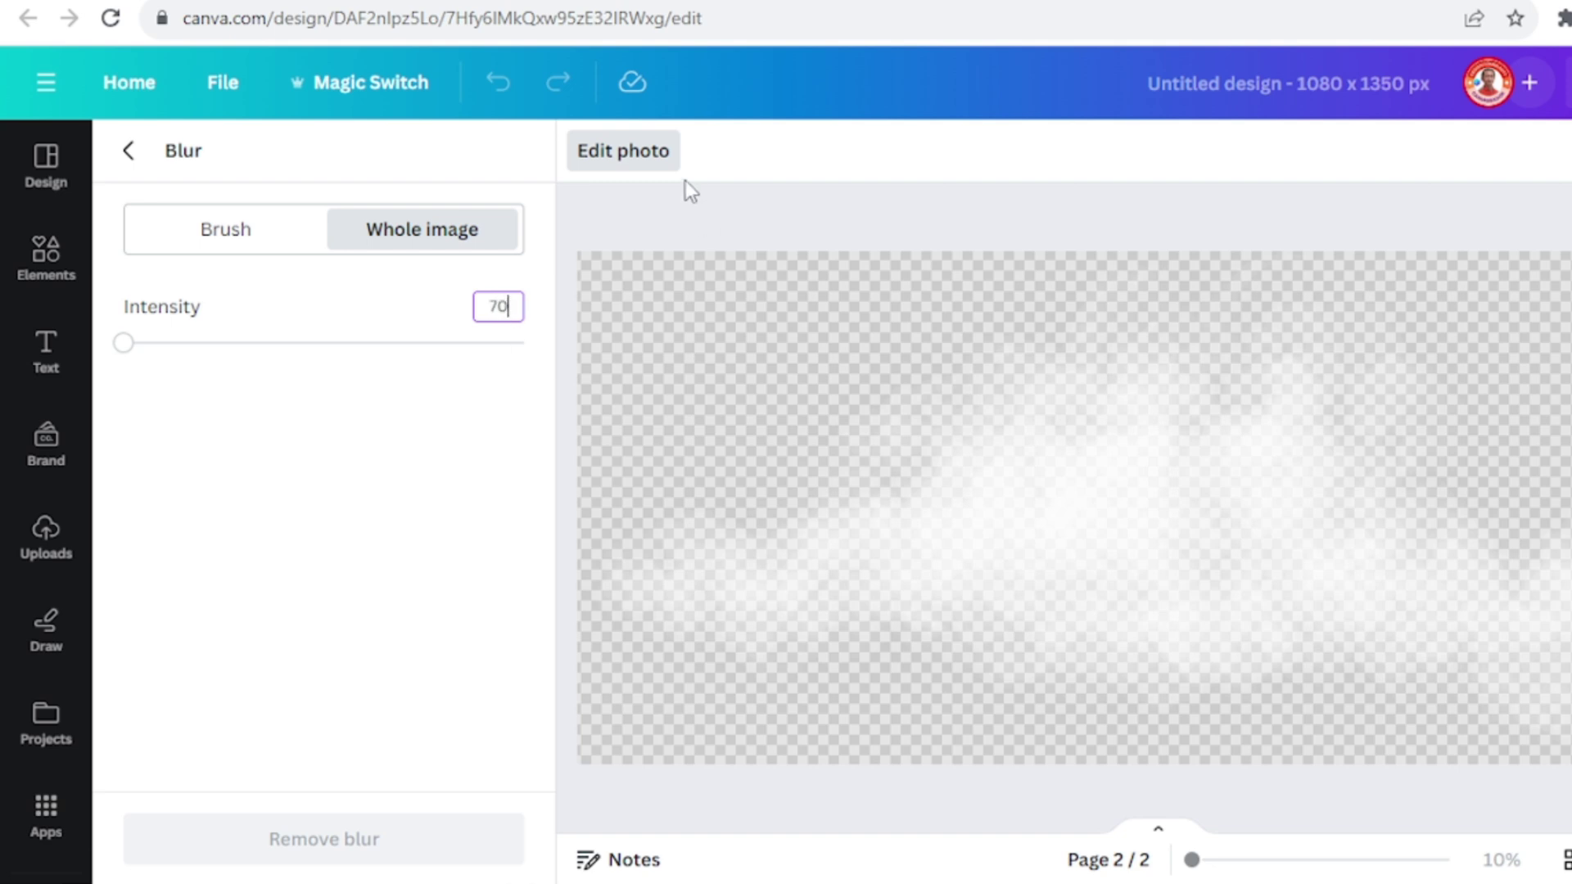
pyautogui.write('70')
pyautogui.press('Return')
pyautogui.click(651, 167)
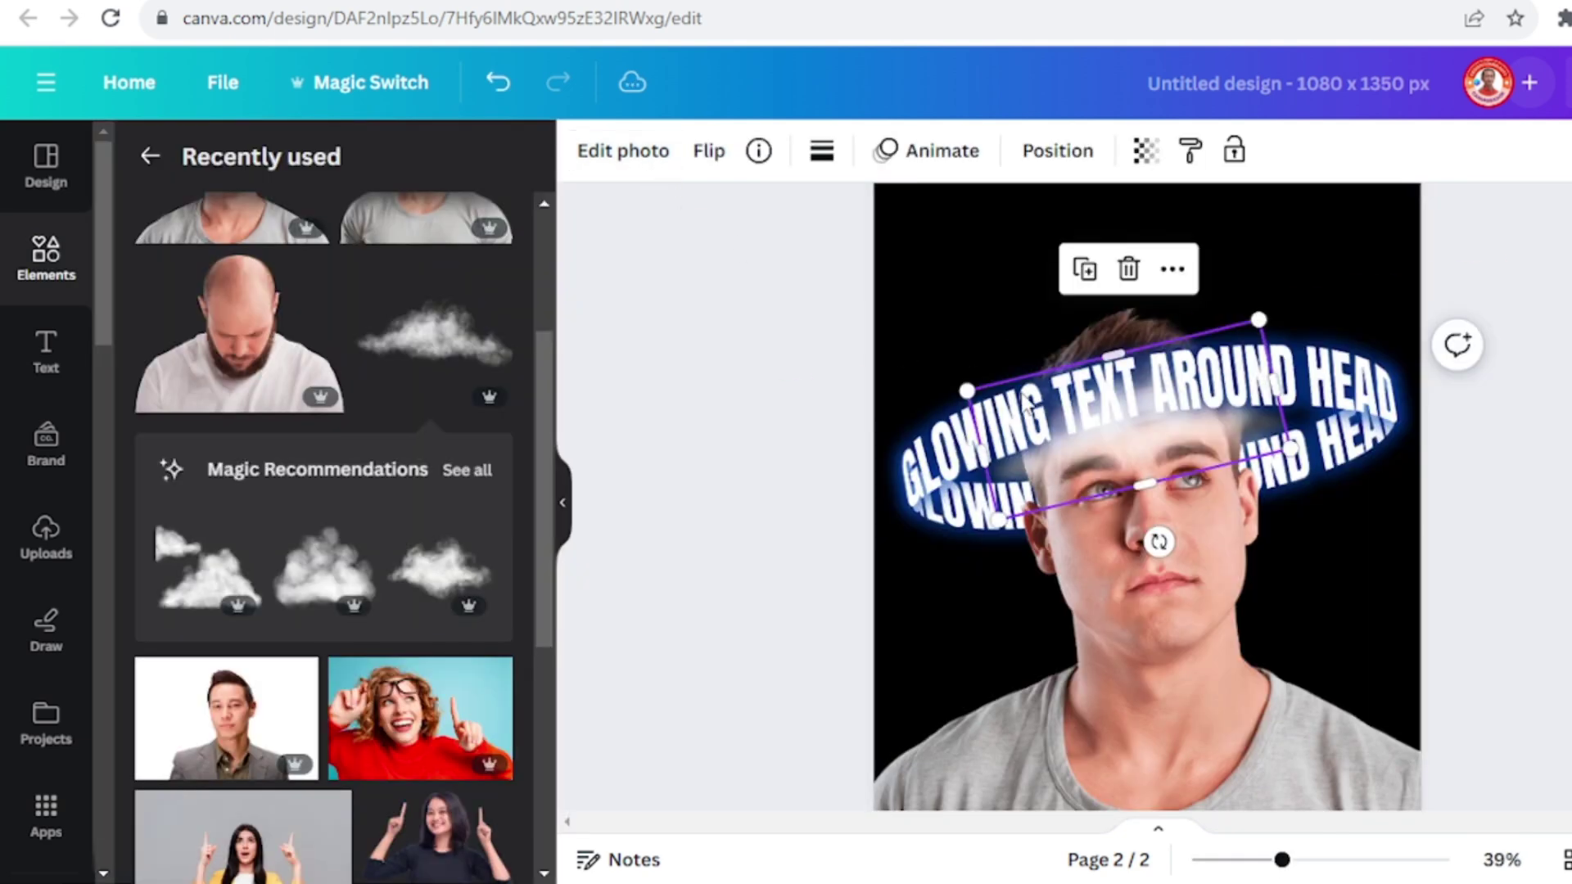
# Adjust the whole cloud image over the forehead to temperature -68, tint -72 and brightness 37
pyautogui.click(637, 162)
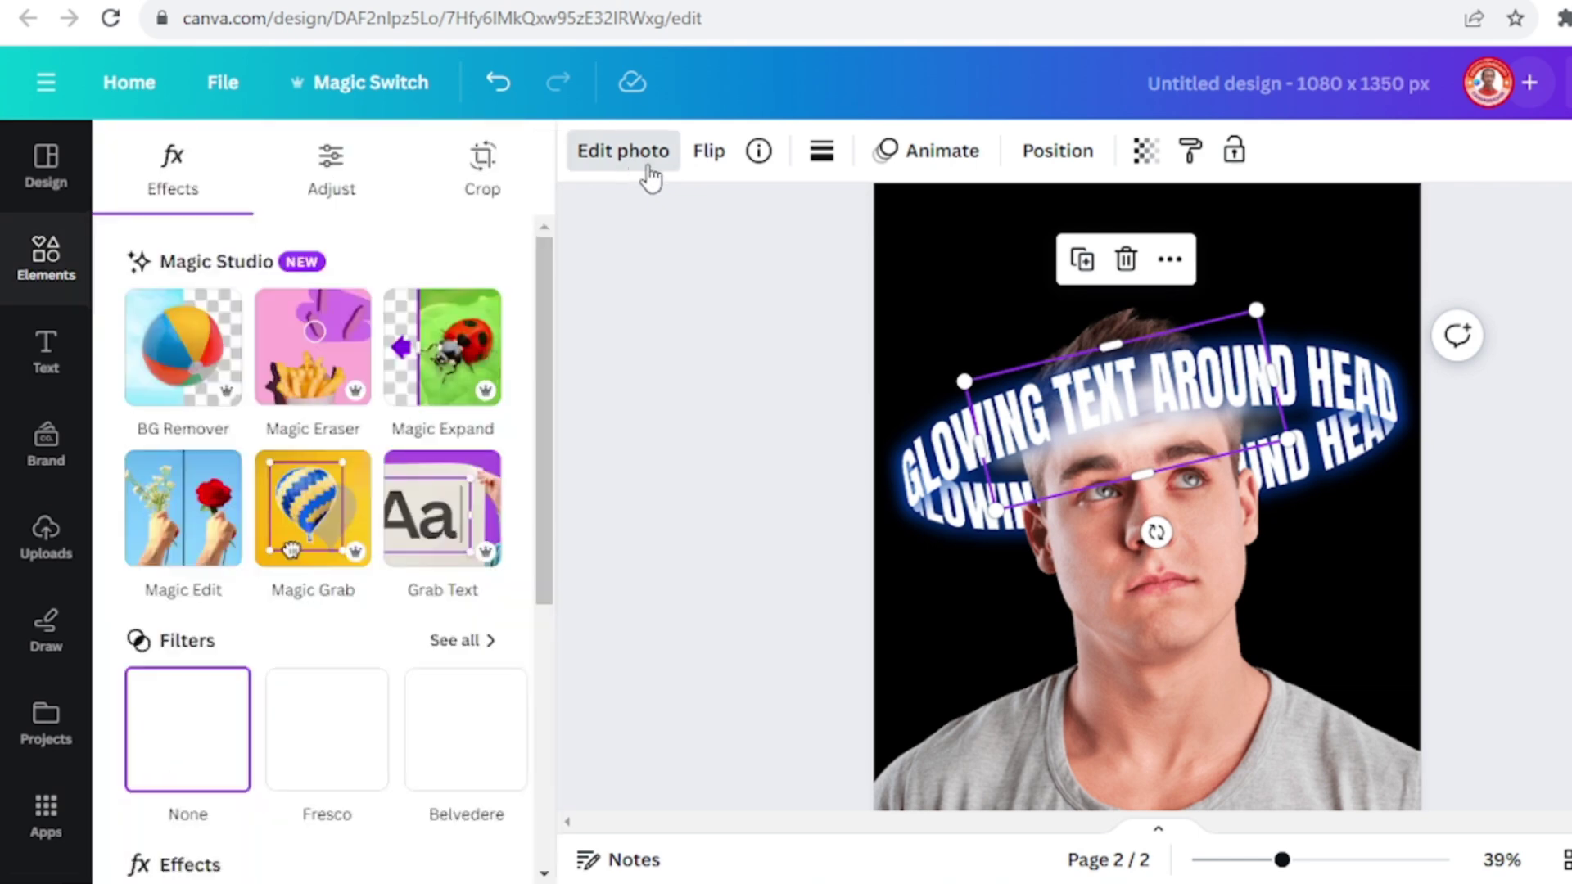
pyautogui.click(352, 182)
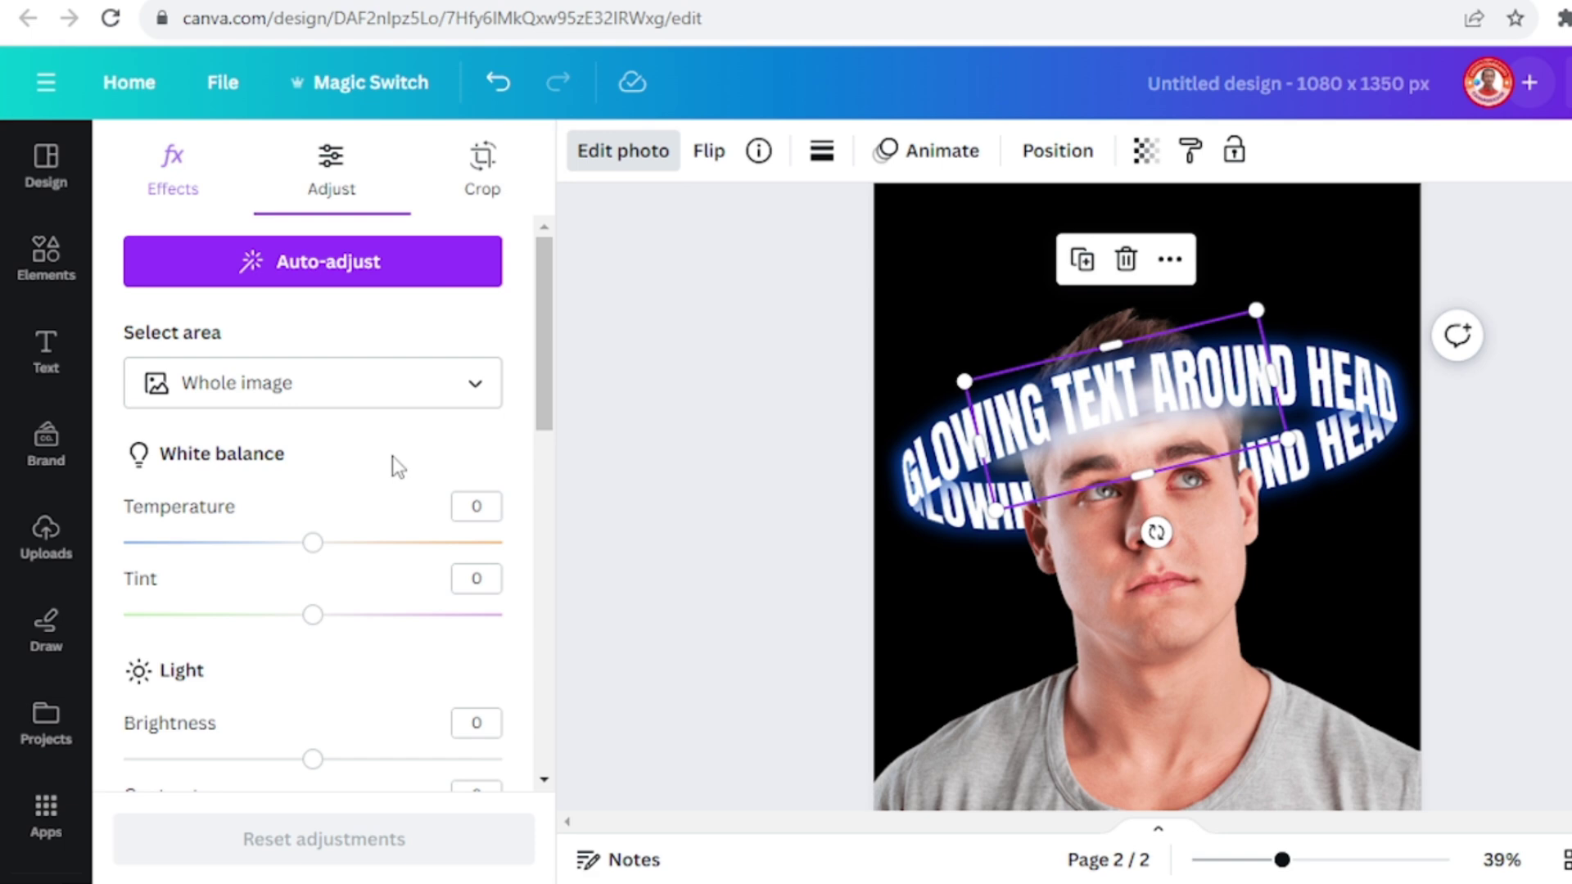
pyautogui.scroll(-2, 377, 533)
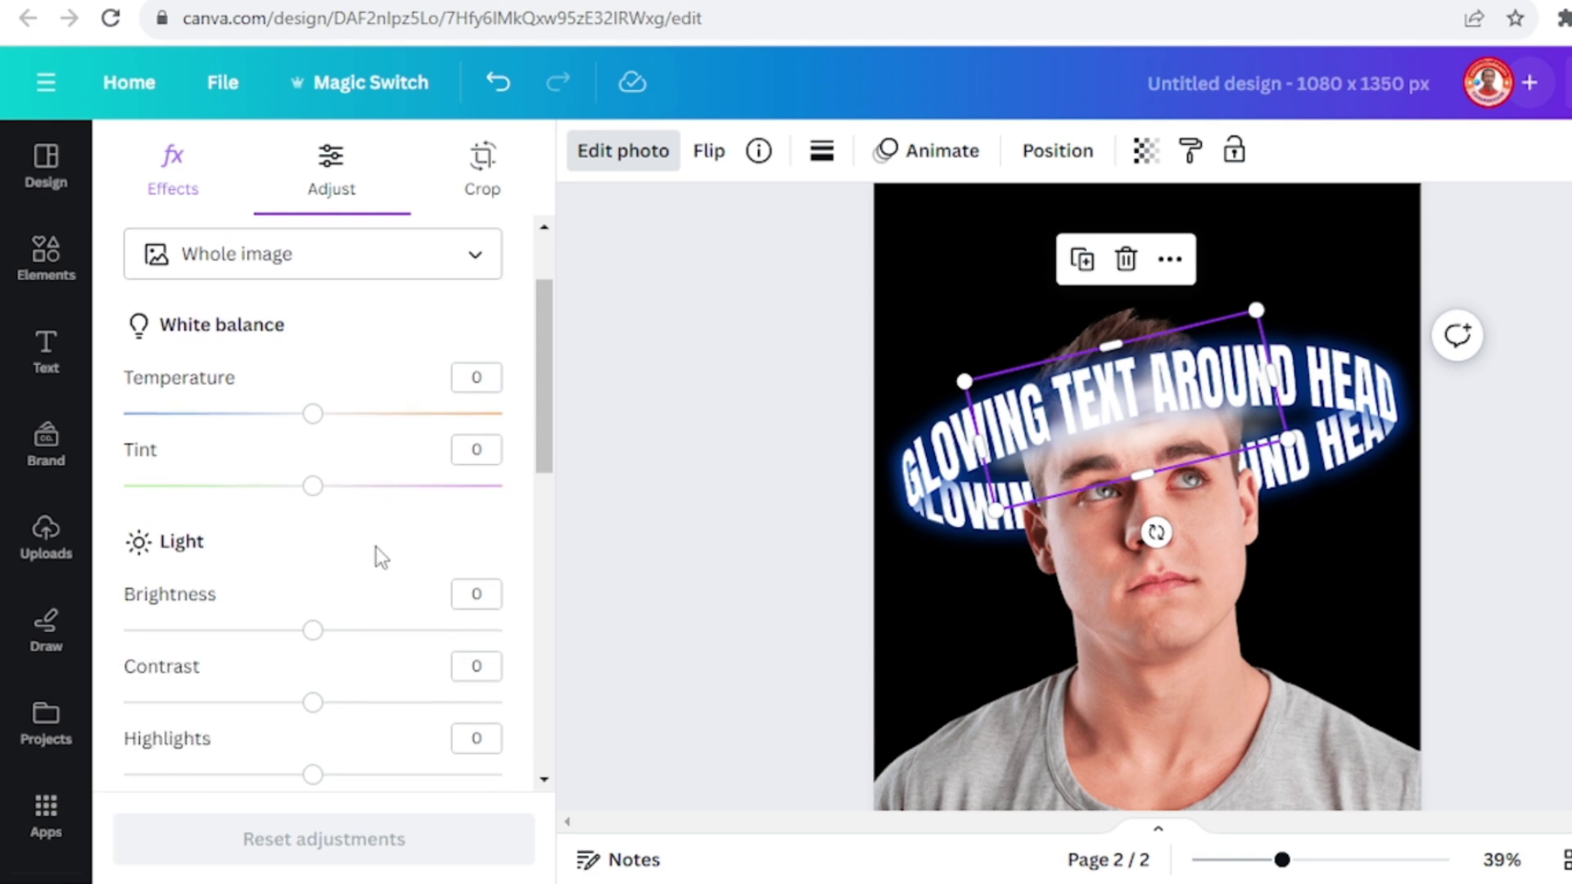
pyautogui.click(187, 413)
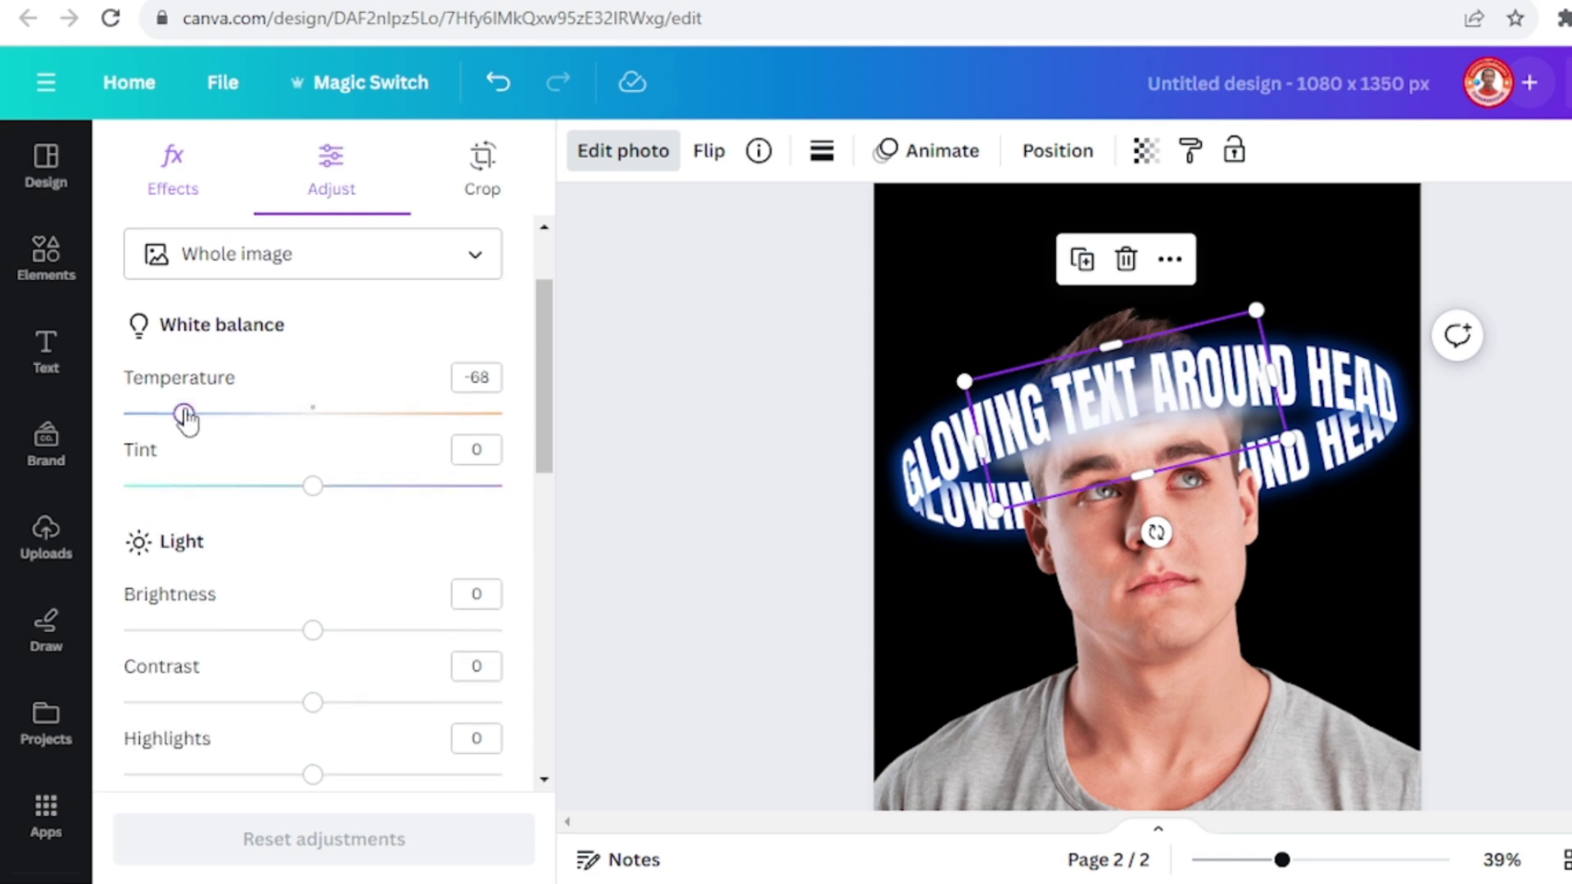
pyautogui.click(176, 486)
pyautogui.keyDown('ctrl'); pyautogui.scroll(3, 401, 651); pyautogui.keyUp('ctrl')
pyautogui.click(383, 632)
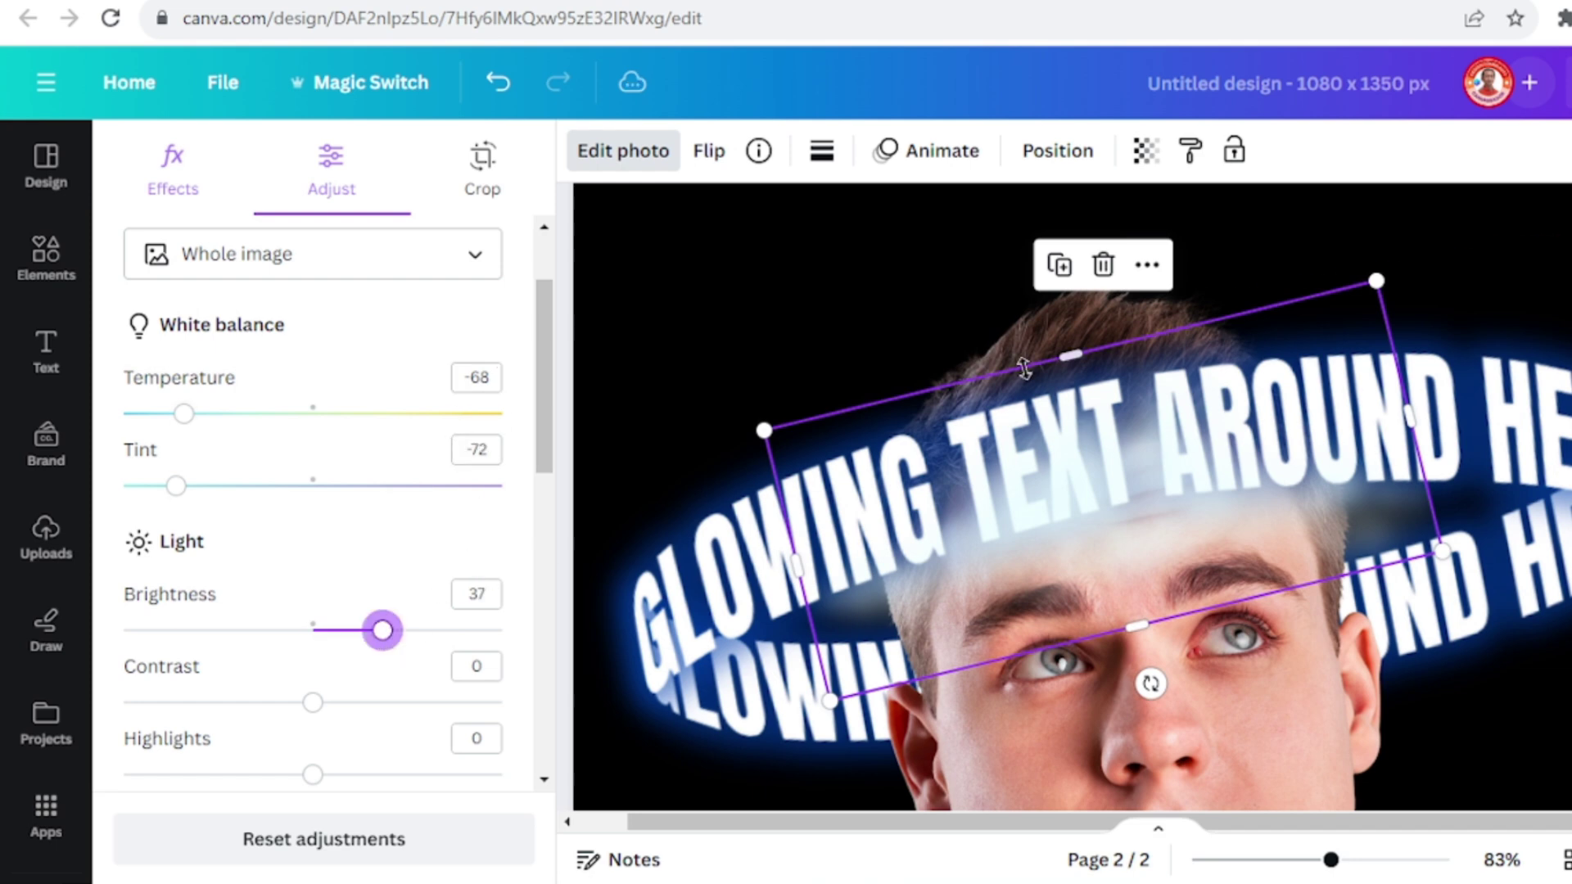
# Duplicate the cloud and move the copy up over the text and the man's hair
pyautogui.click(1059, 264)
pyautogui.moveTo(1155, 495); pyautogui.dragTo(1135, 405)
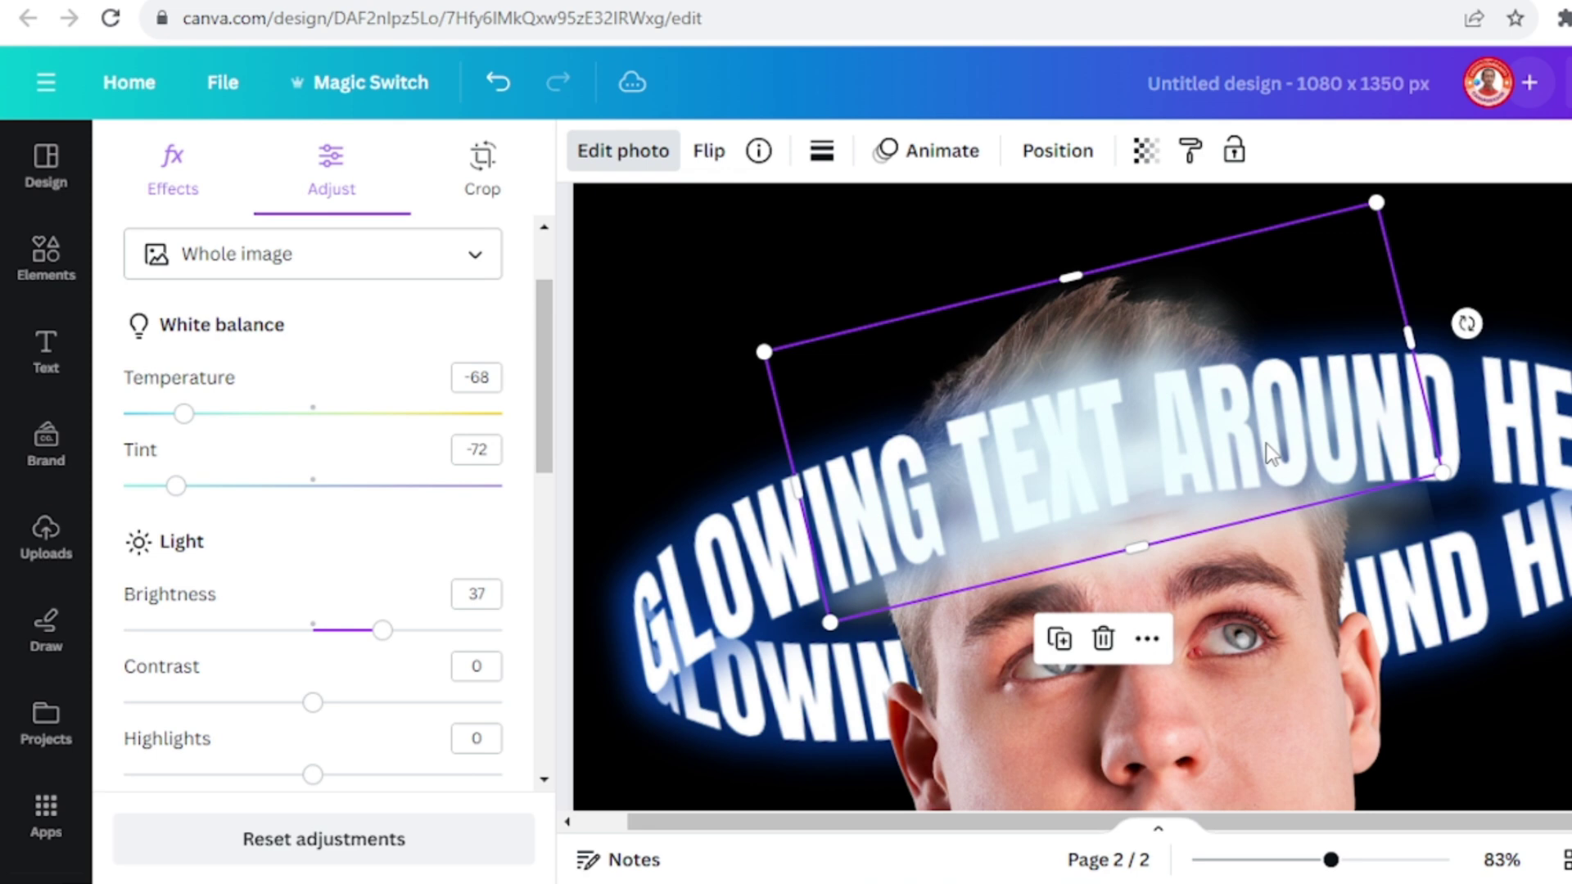
# Add the Blue lens flare light effects graphic, sized wider than the page around the head, and layer it directly above the black background
pyautogui.click(1290, 860)
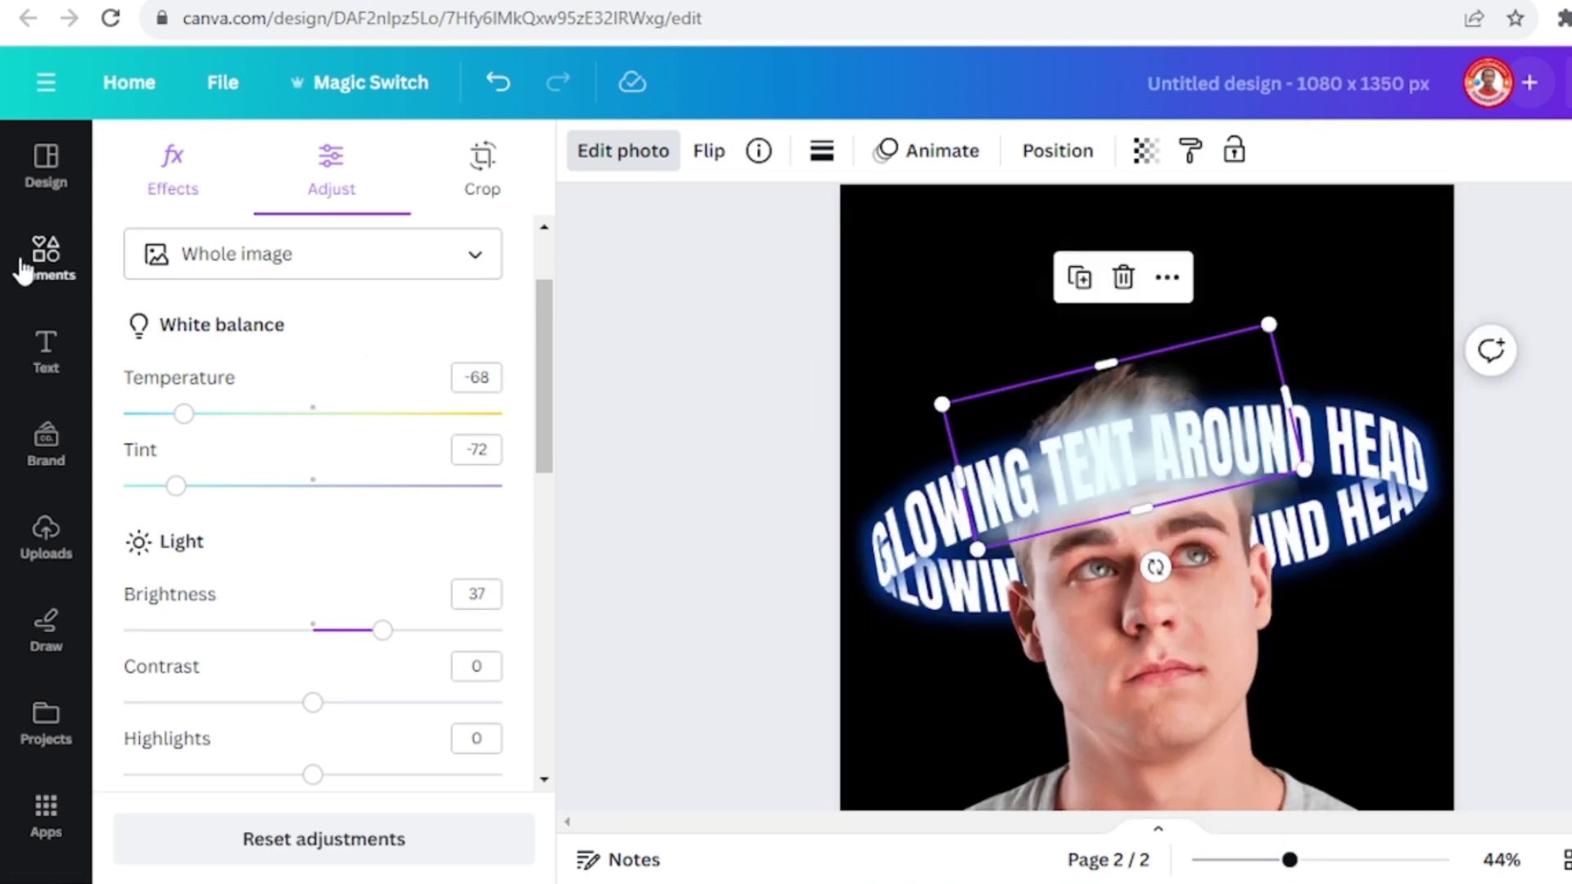
pyautogui.click(48, 262)
pyautogui.click(488, 312)
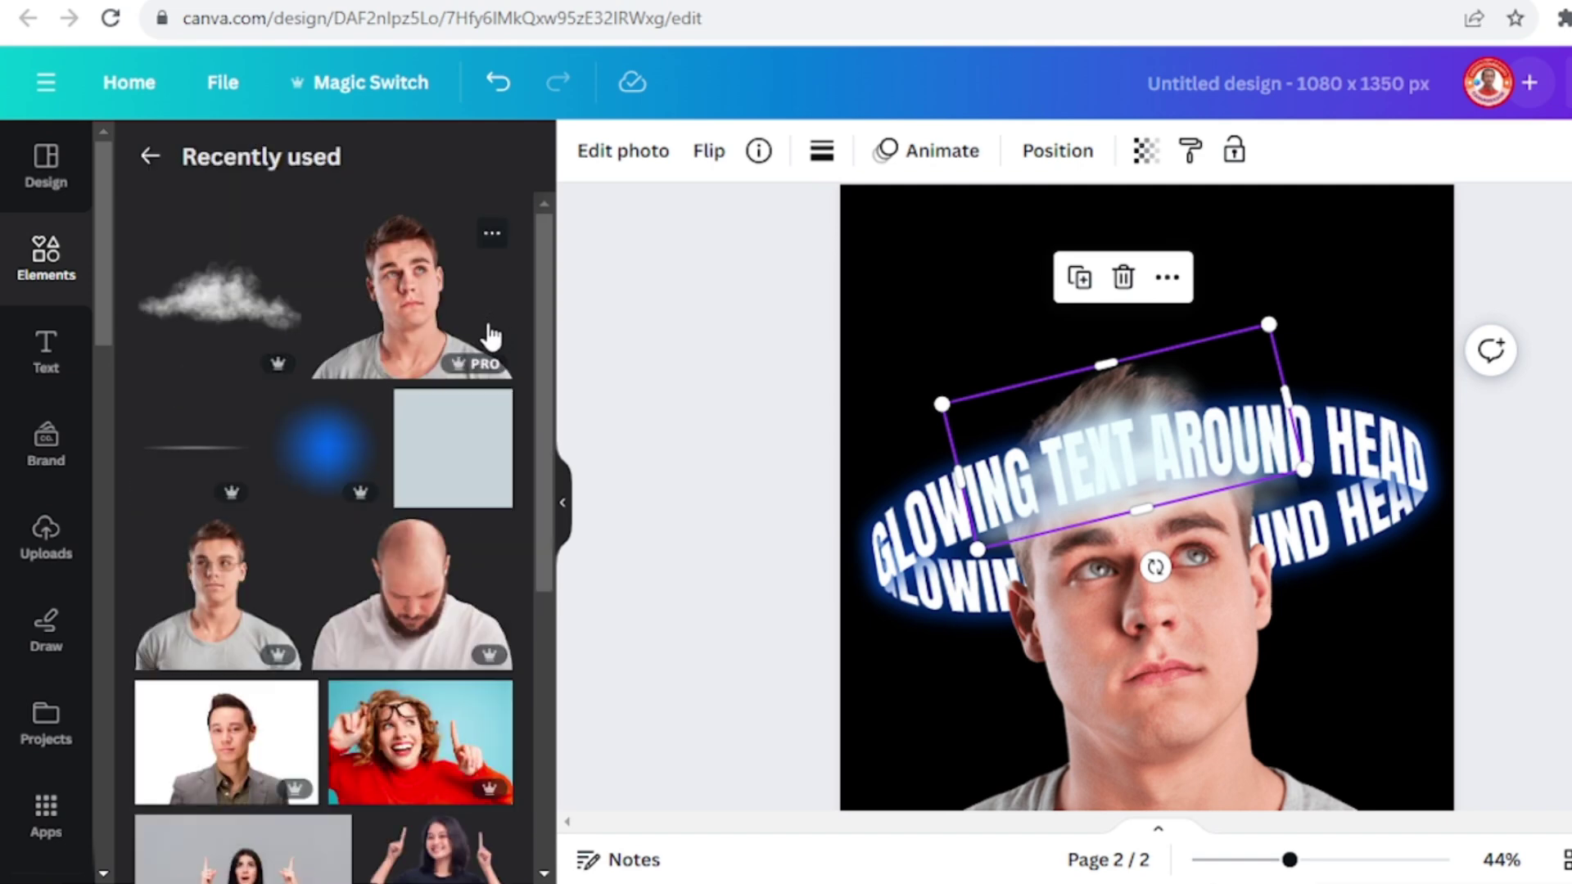
pyautogui.click(363, 410)
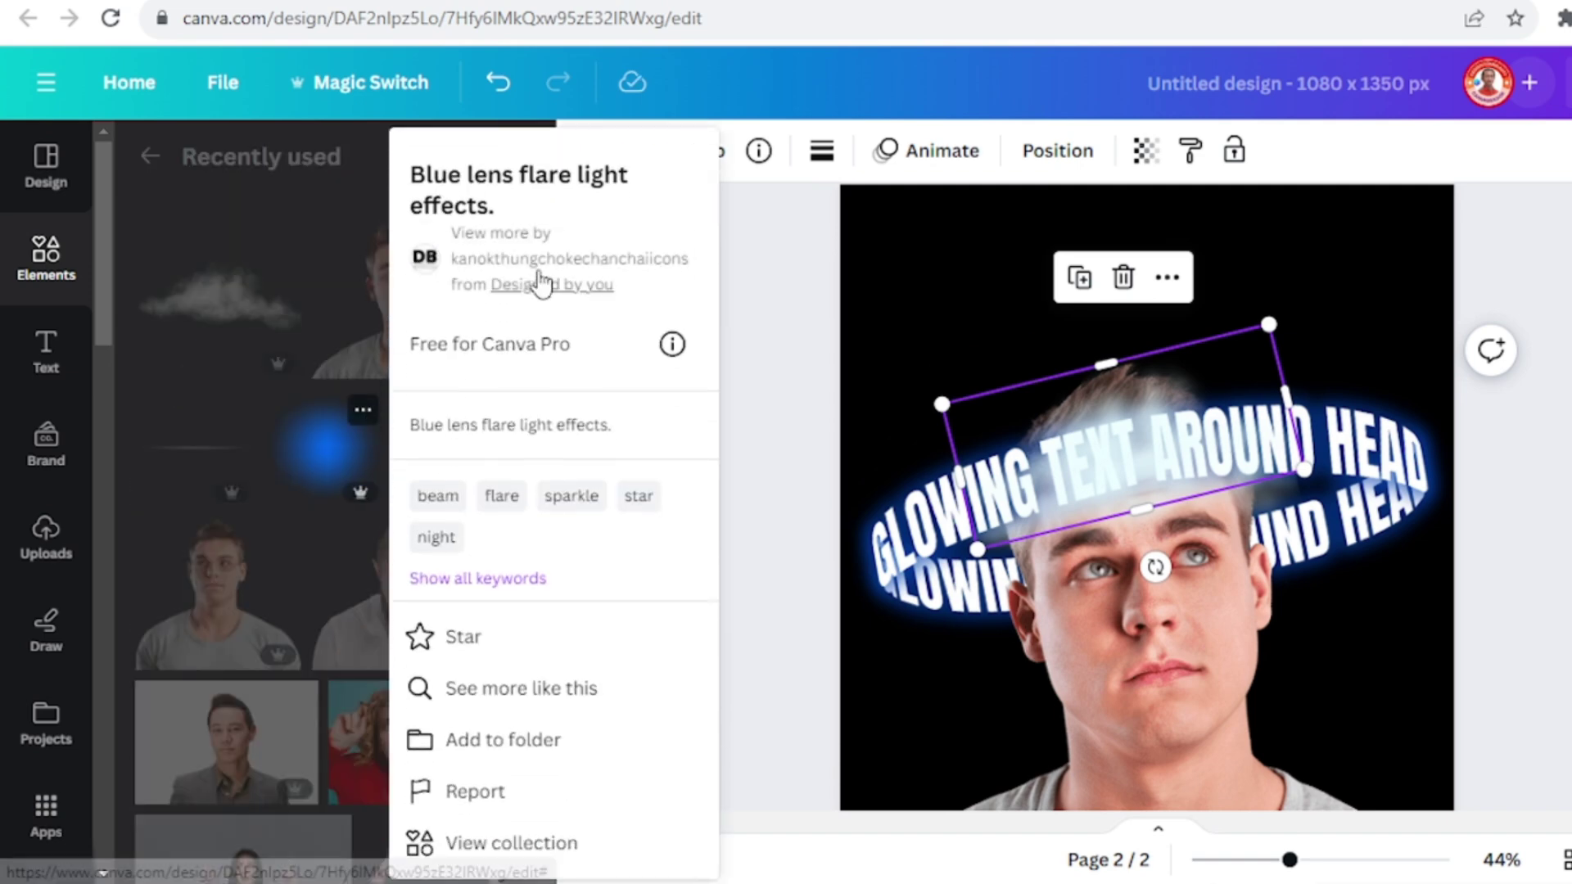
pyautogui.click(322, 467)
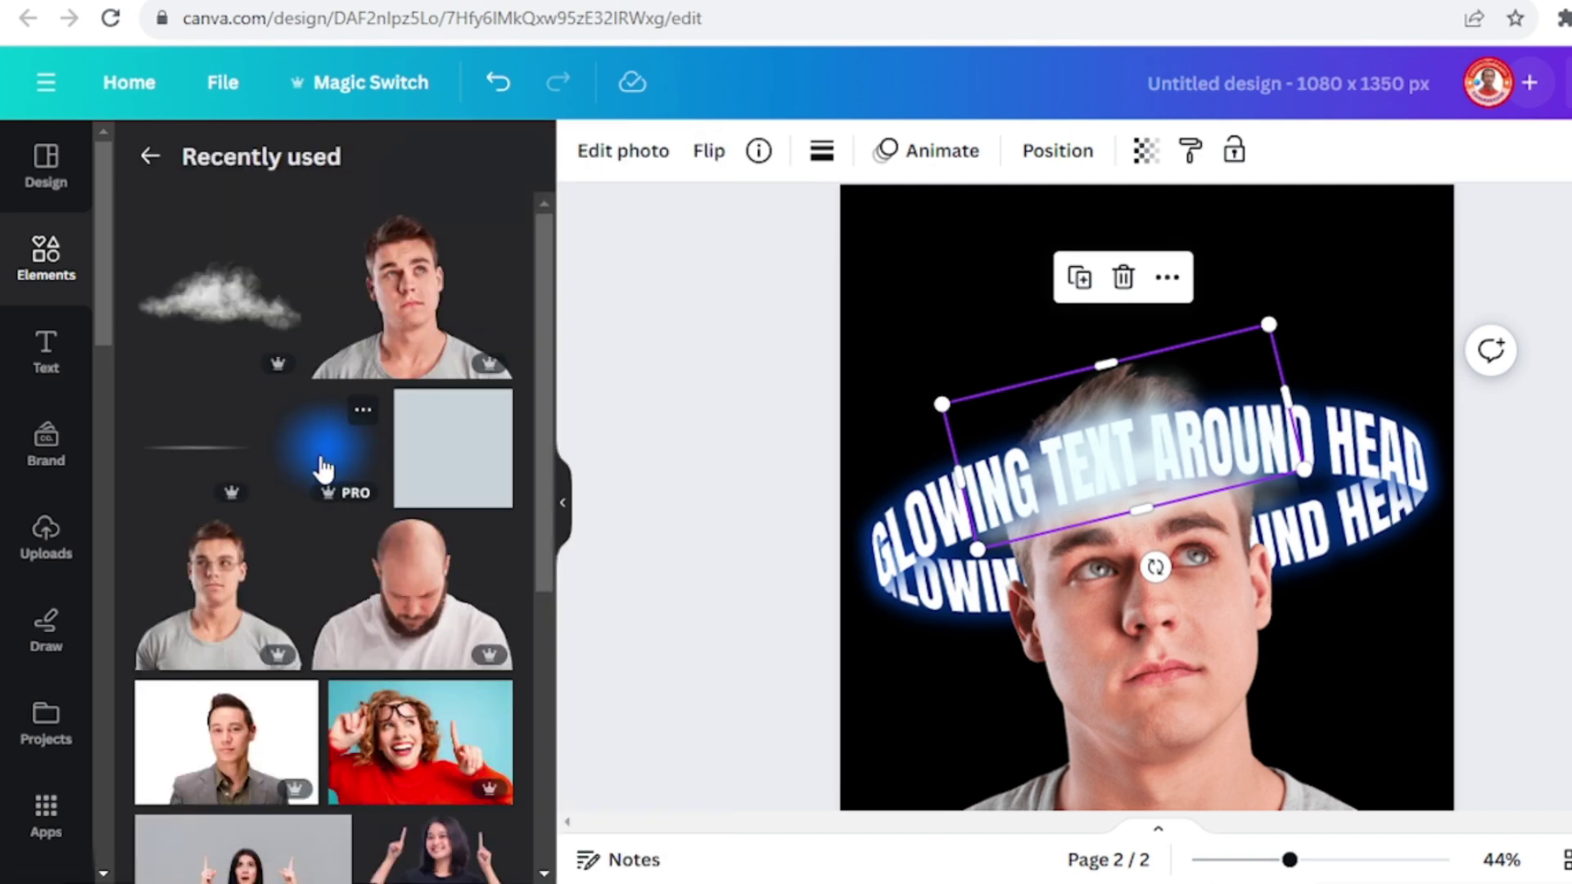
pyautogui.click(327, 462)
pyautogui.moveTo(1146, 613); pyautogui.dragTo(1123, 450)
pyautogui.moveTo(1377, 641); pyautogui.dragTo(1289, 550)
pyautogui.click(1057, 150)
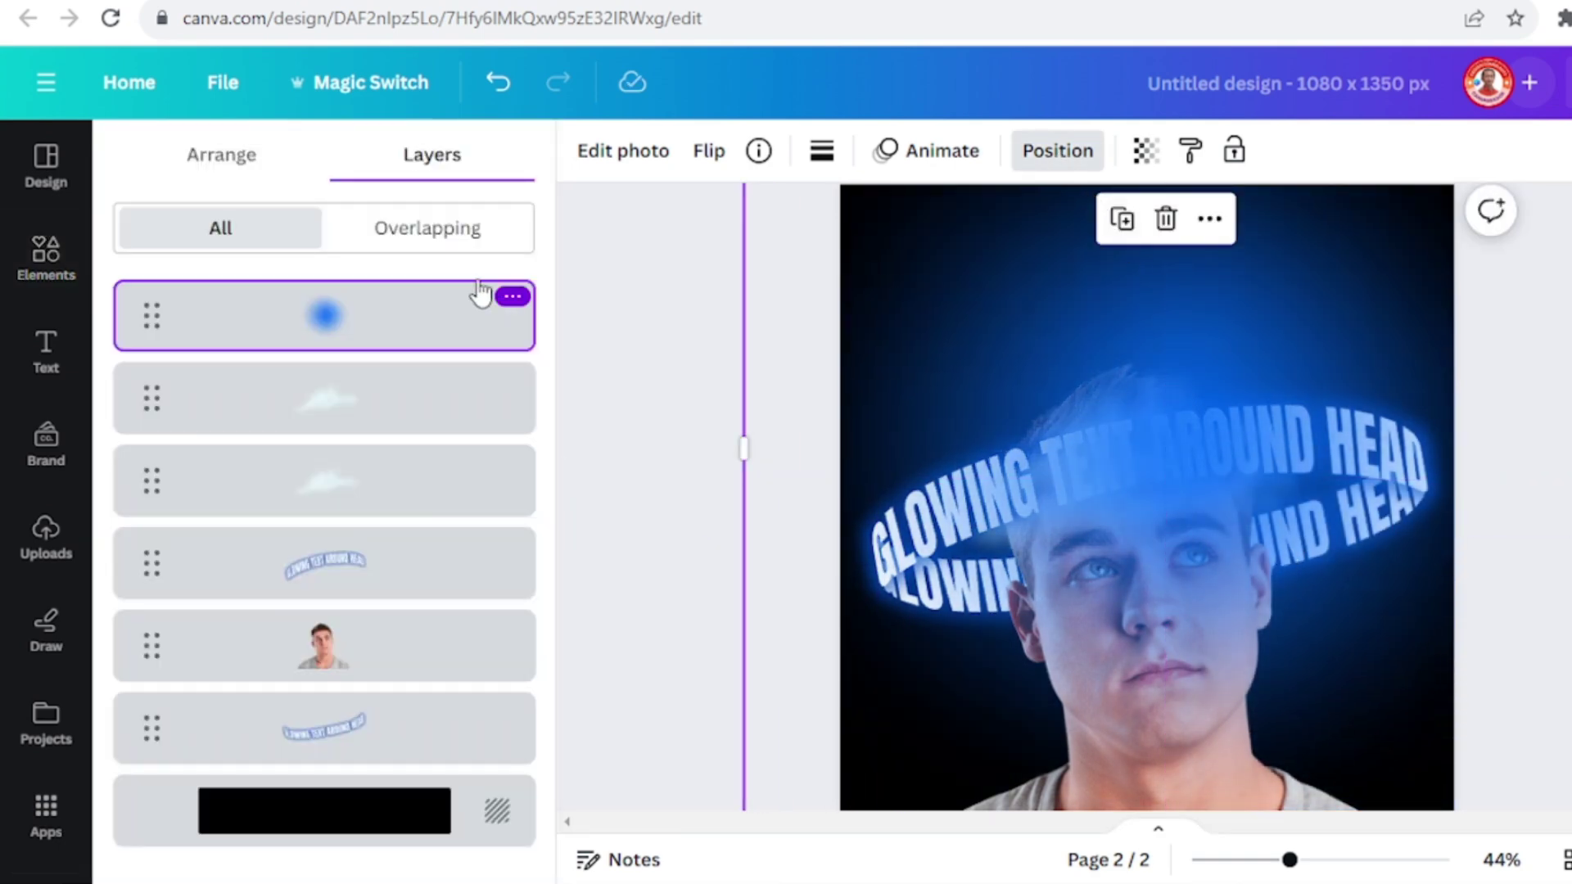
pyautogui.moveTo(388, 343); pyautogui.dragTo(404, 754)
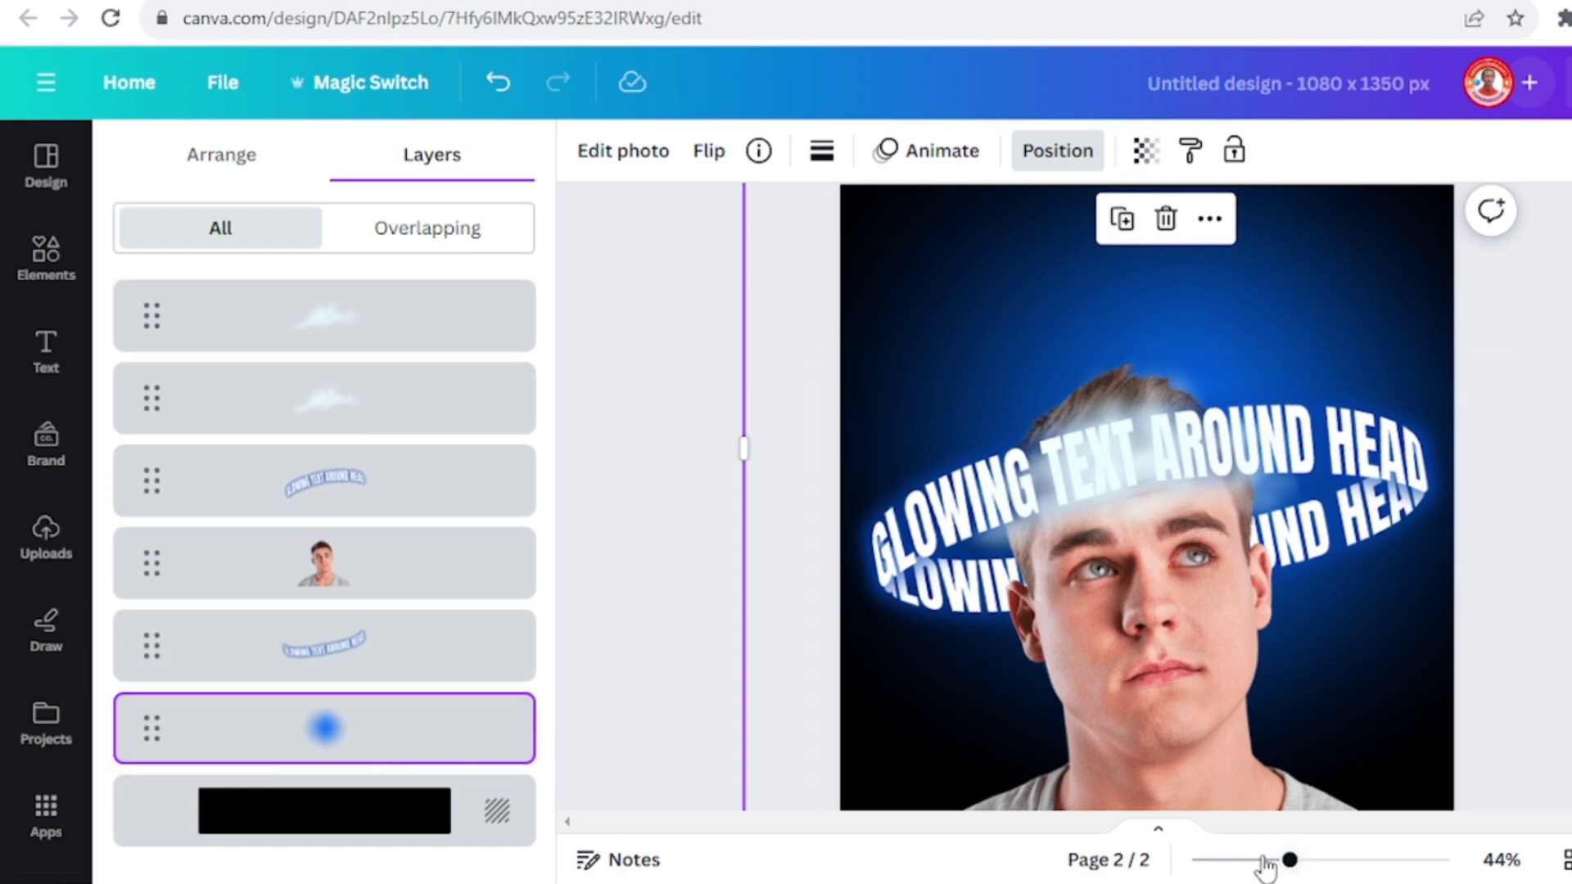
# Enlarge the man's photo and reposition it so the shoulders reach the page's bottom edge and the head stays inside the text ring
pyautogui.moveTo(1289, 859); pyautogui.dragTo(1258, 861)
pyautogui.click(1402, 761)
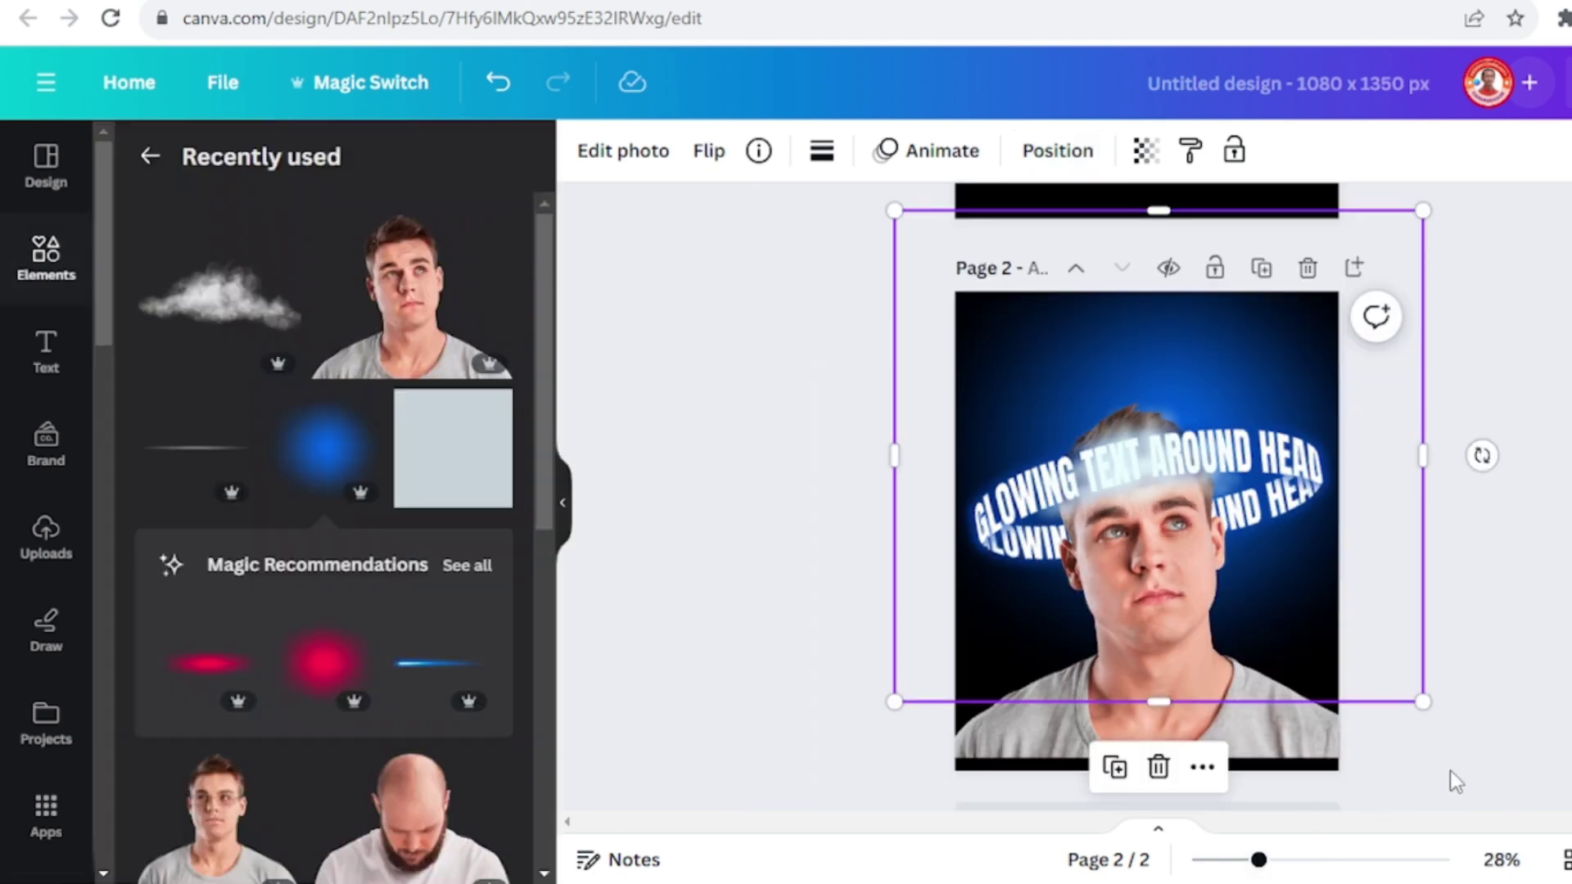
pyautogui.click(1482, 761)
pyautogui.click(1275, 737)
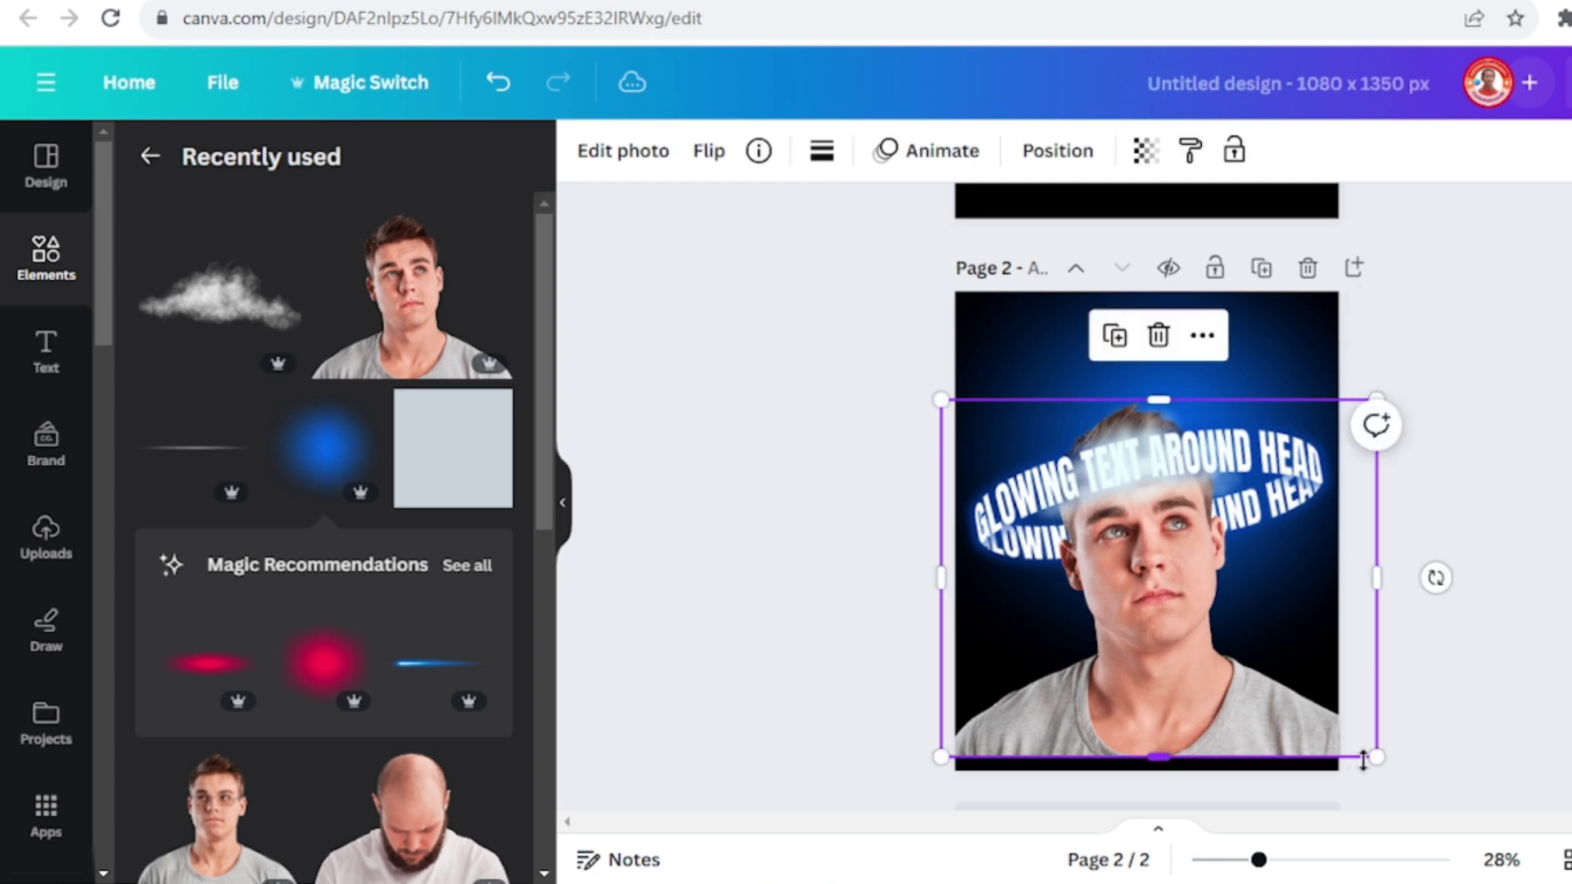
pyautogui.moveTo(1375, 757); pyautogui.dragTo(1431, 800)
pyautogui.moveTo(1287, 739); pyautogui.dragTo(1271, 718)
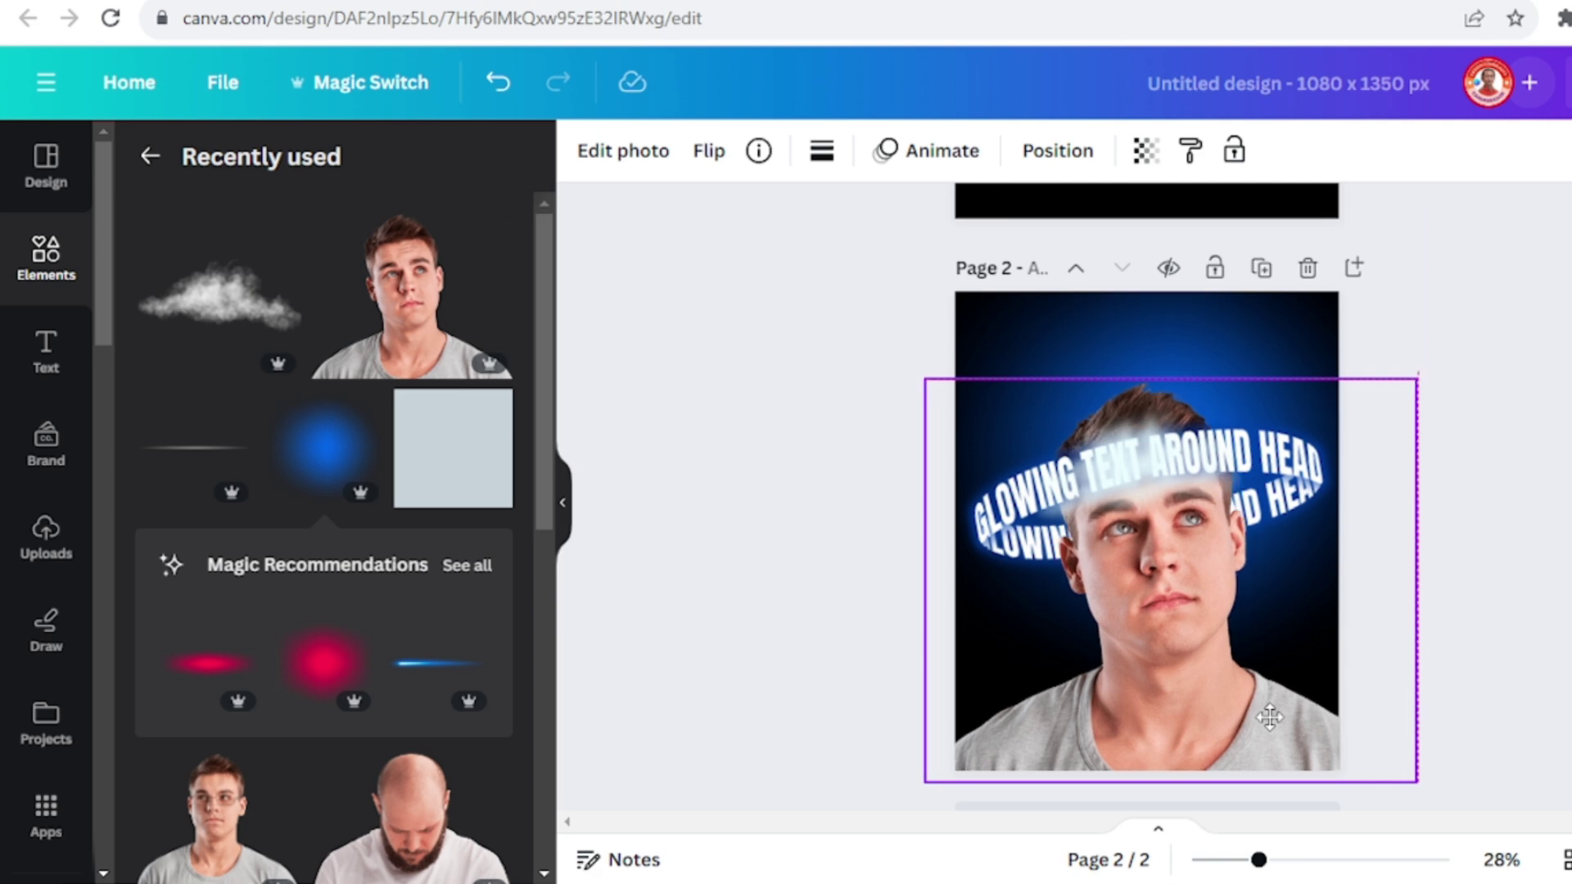
pyautogui.moveTo(1270, 717); pyautogui.dragTo(1270, 720)
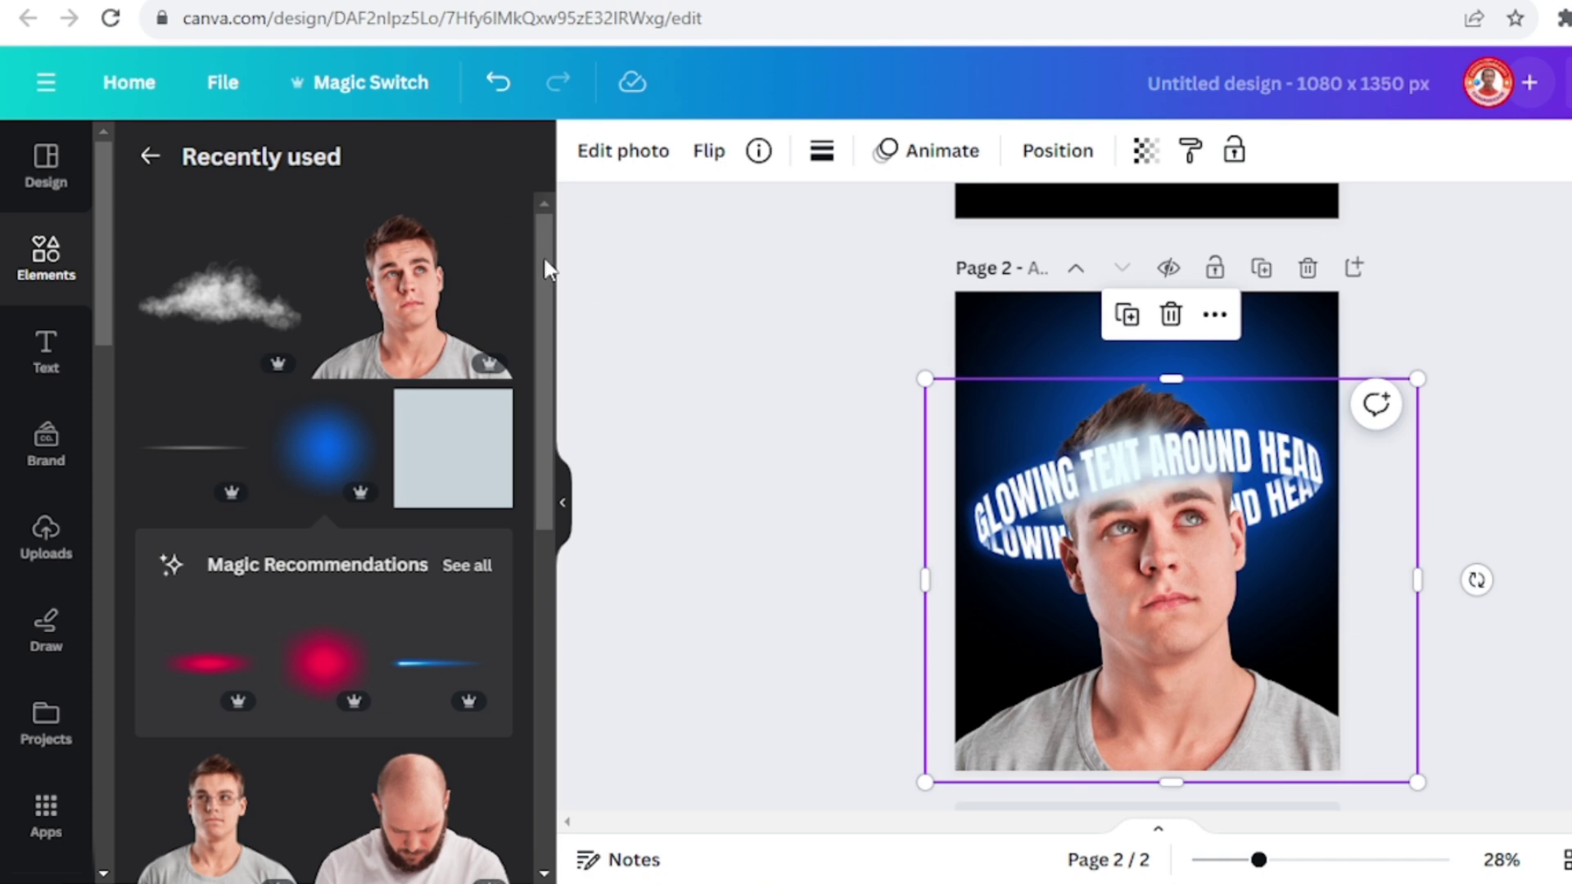
# Set the man's photo temperature to -76 and shift its tint strongly toward green
pyautogui.click(620, 156)
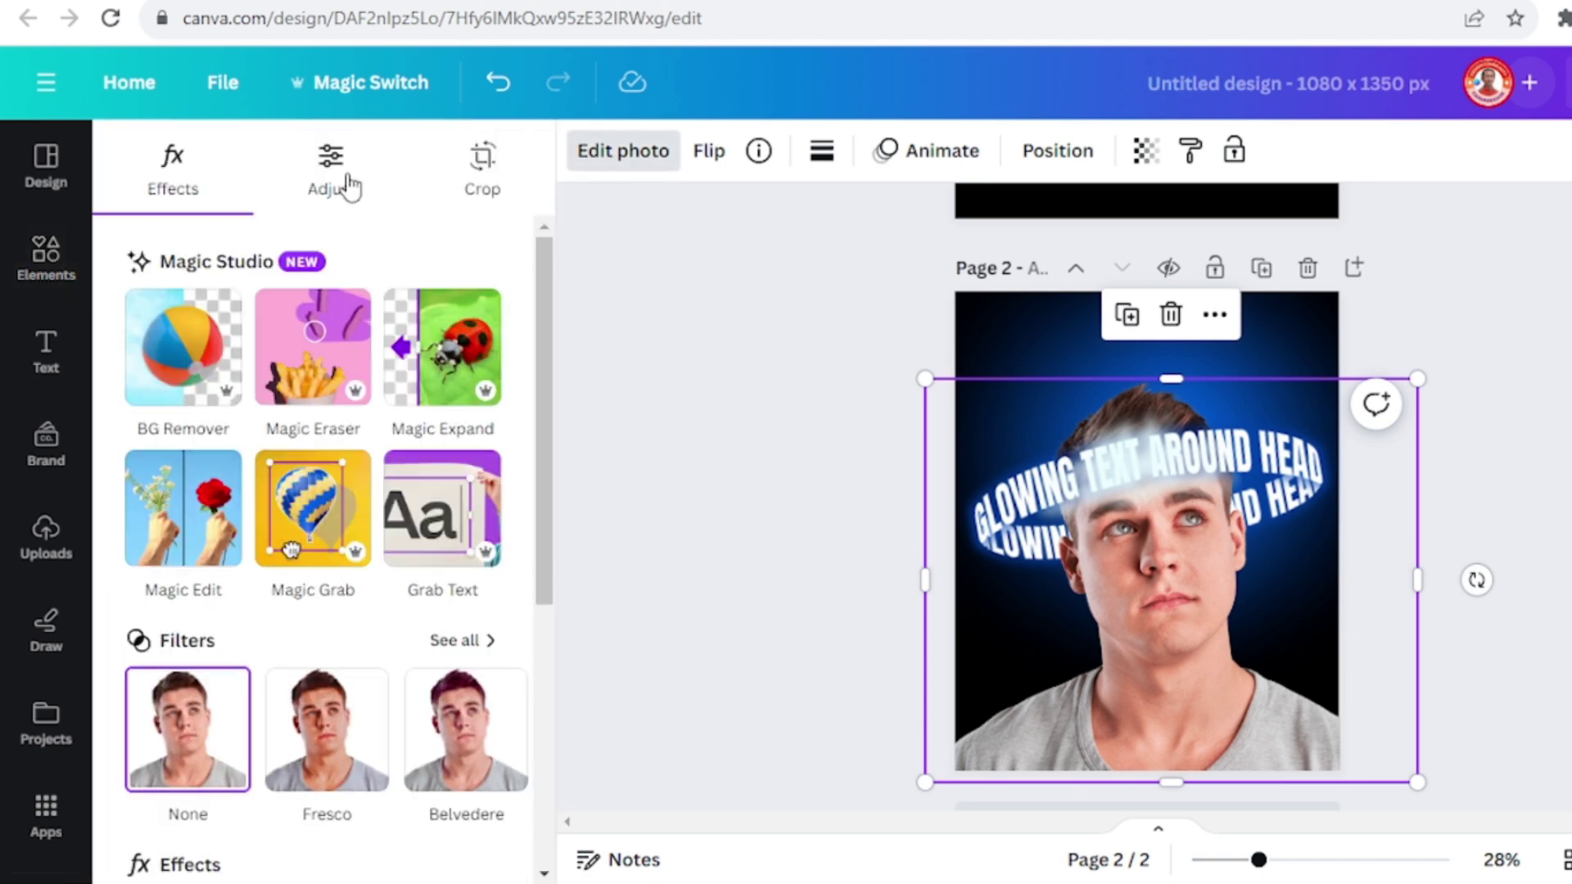
pyautogui.click(344, 180)
pyautogui.scroll(-2, 327, 462)
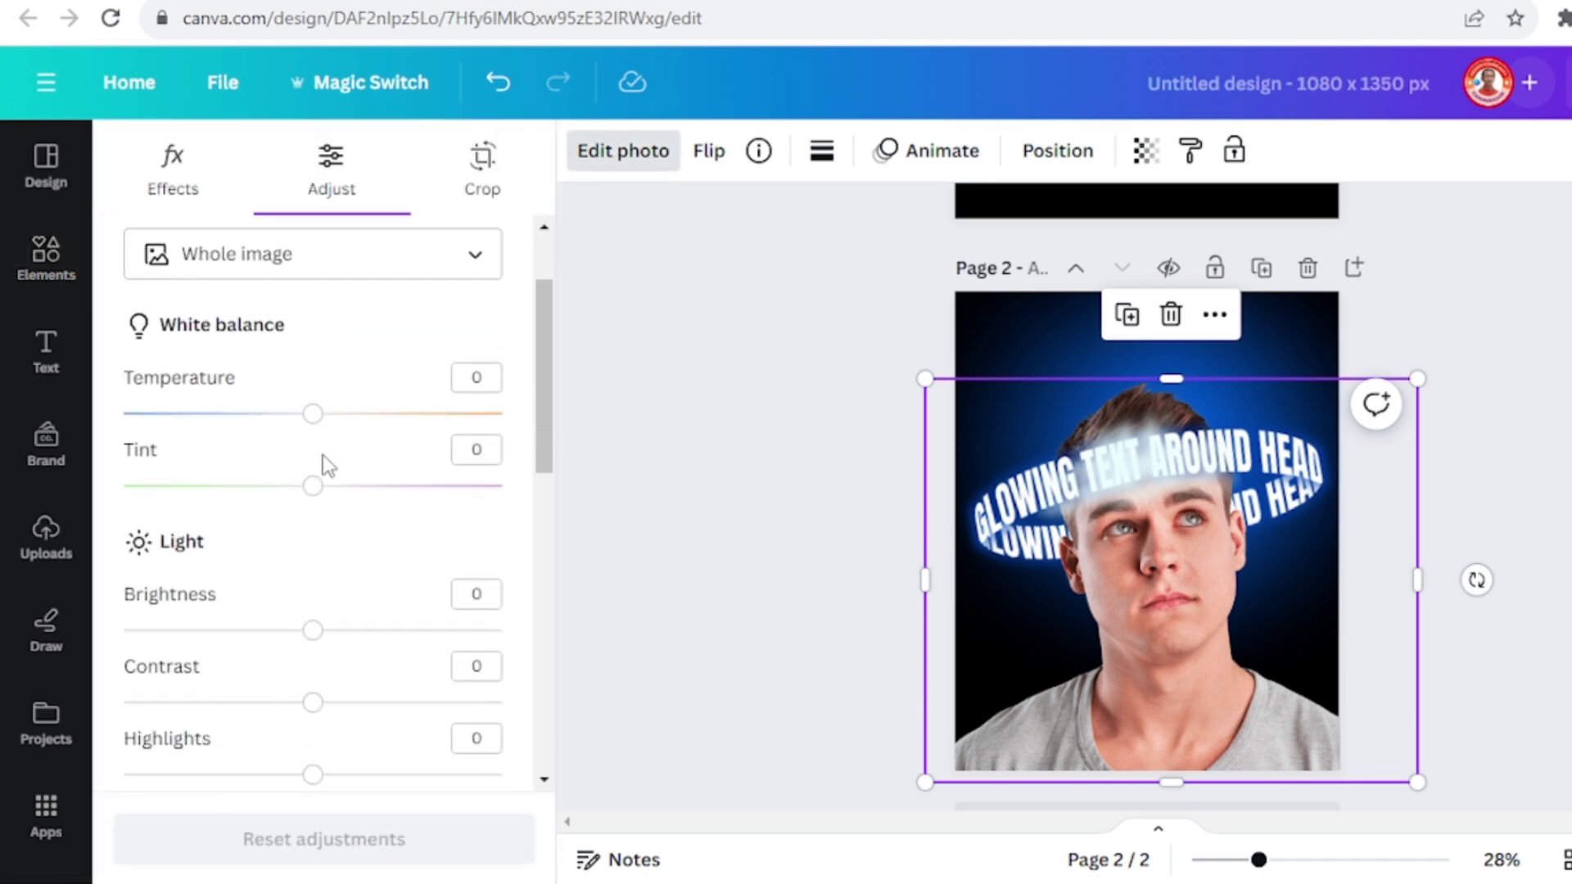
pyautogui.click(170, 414)
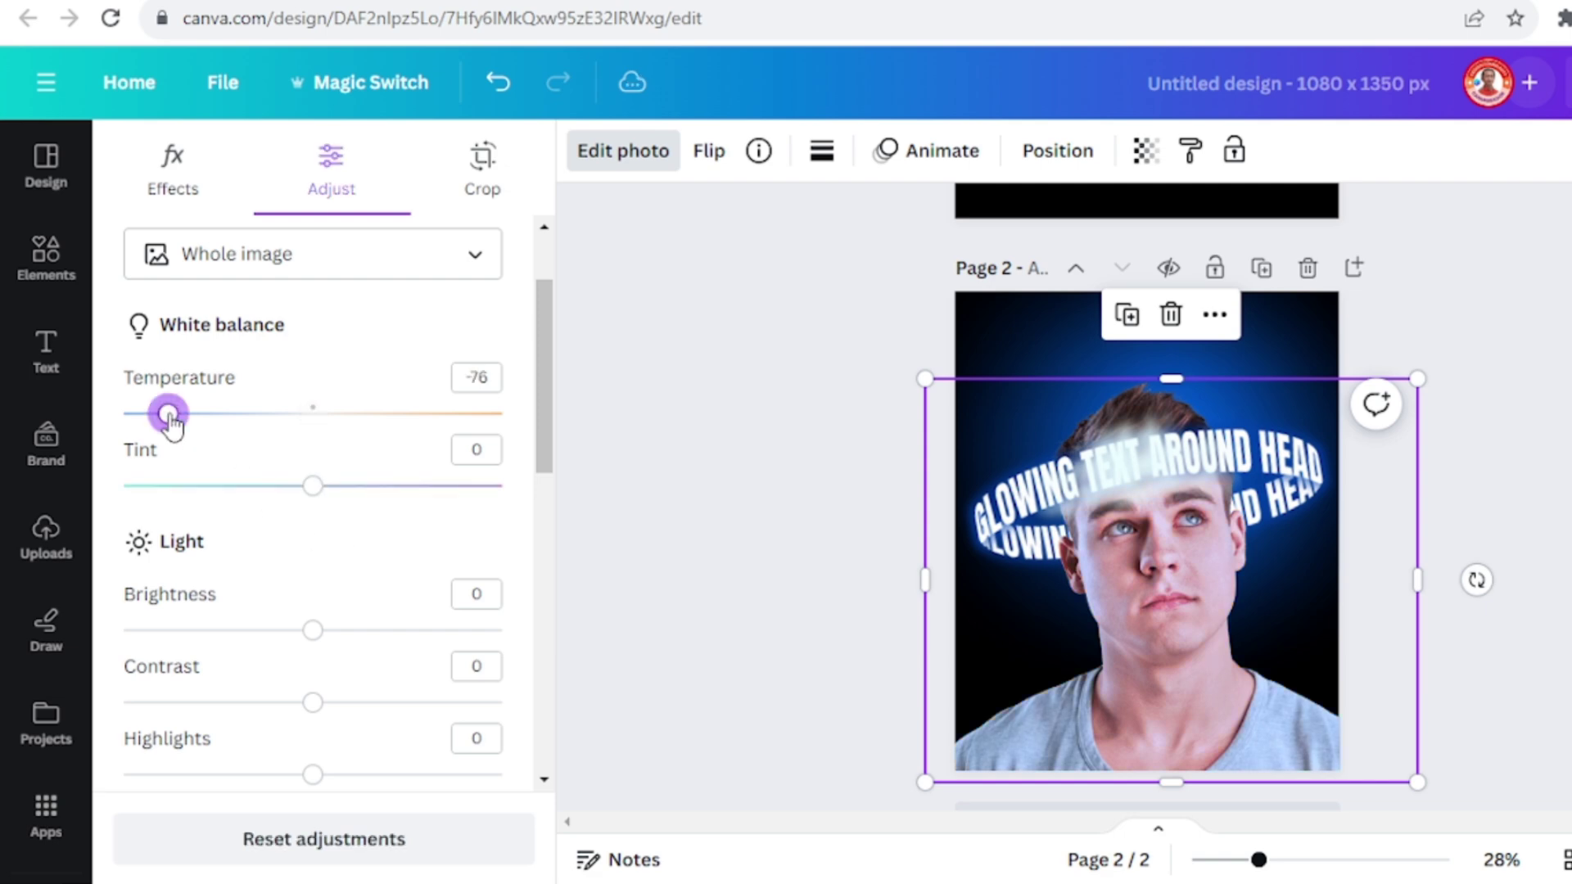
pyautogui.click(180, 487)
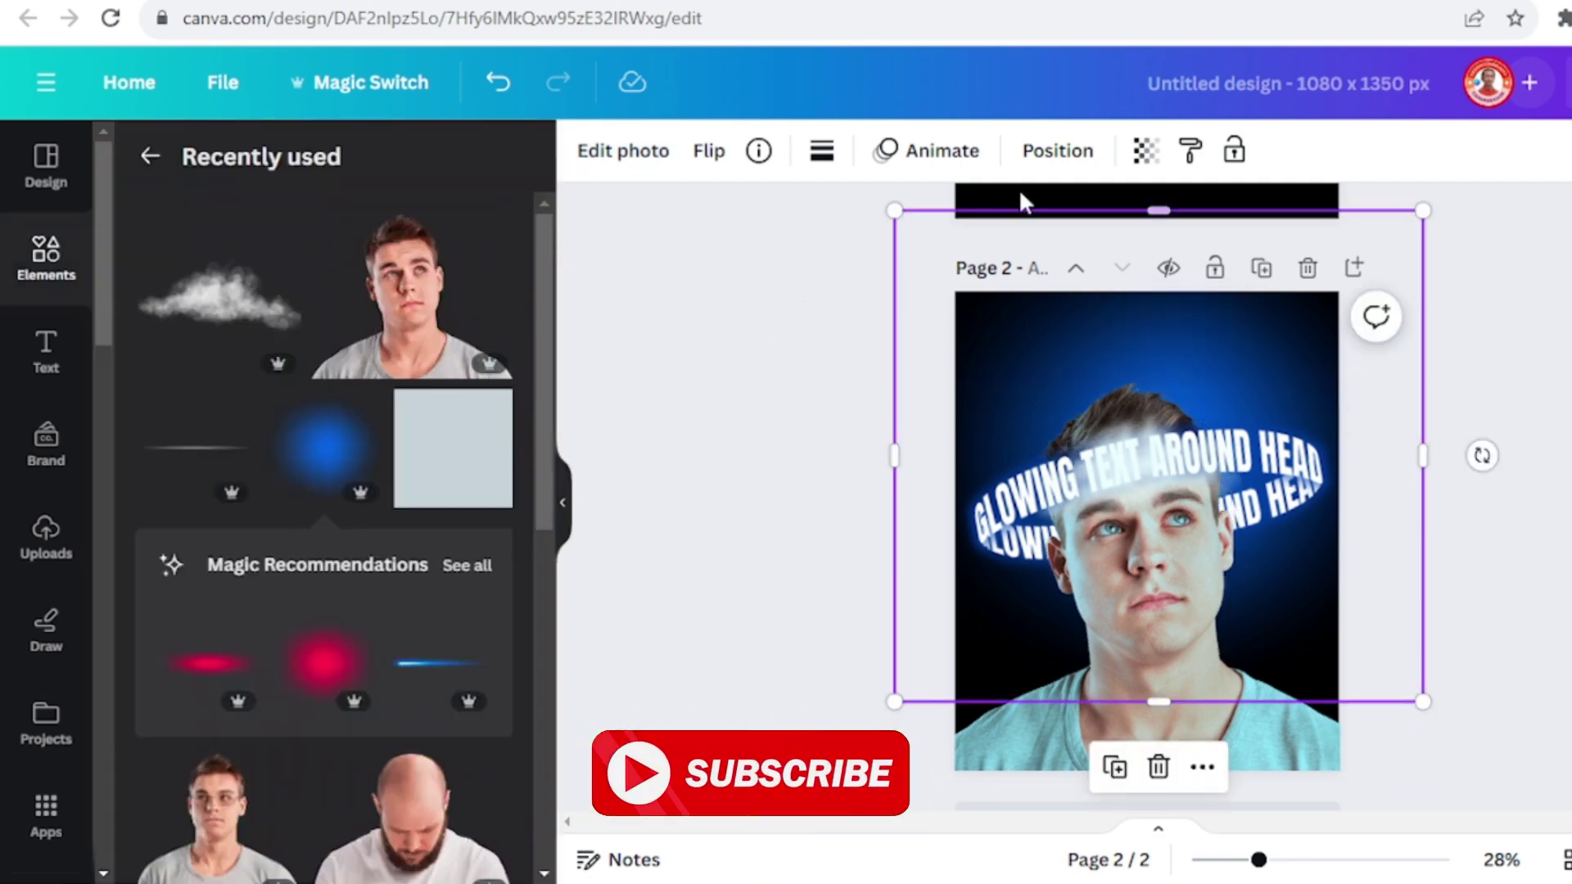
# Move the arched front text layer above both cloud layers to the top of the layer stack
pyautogui.click(1057, 151)
pyautogui.click(379, 502)
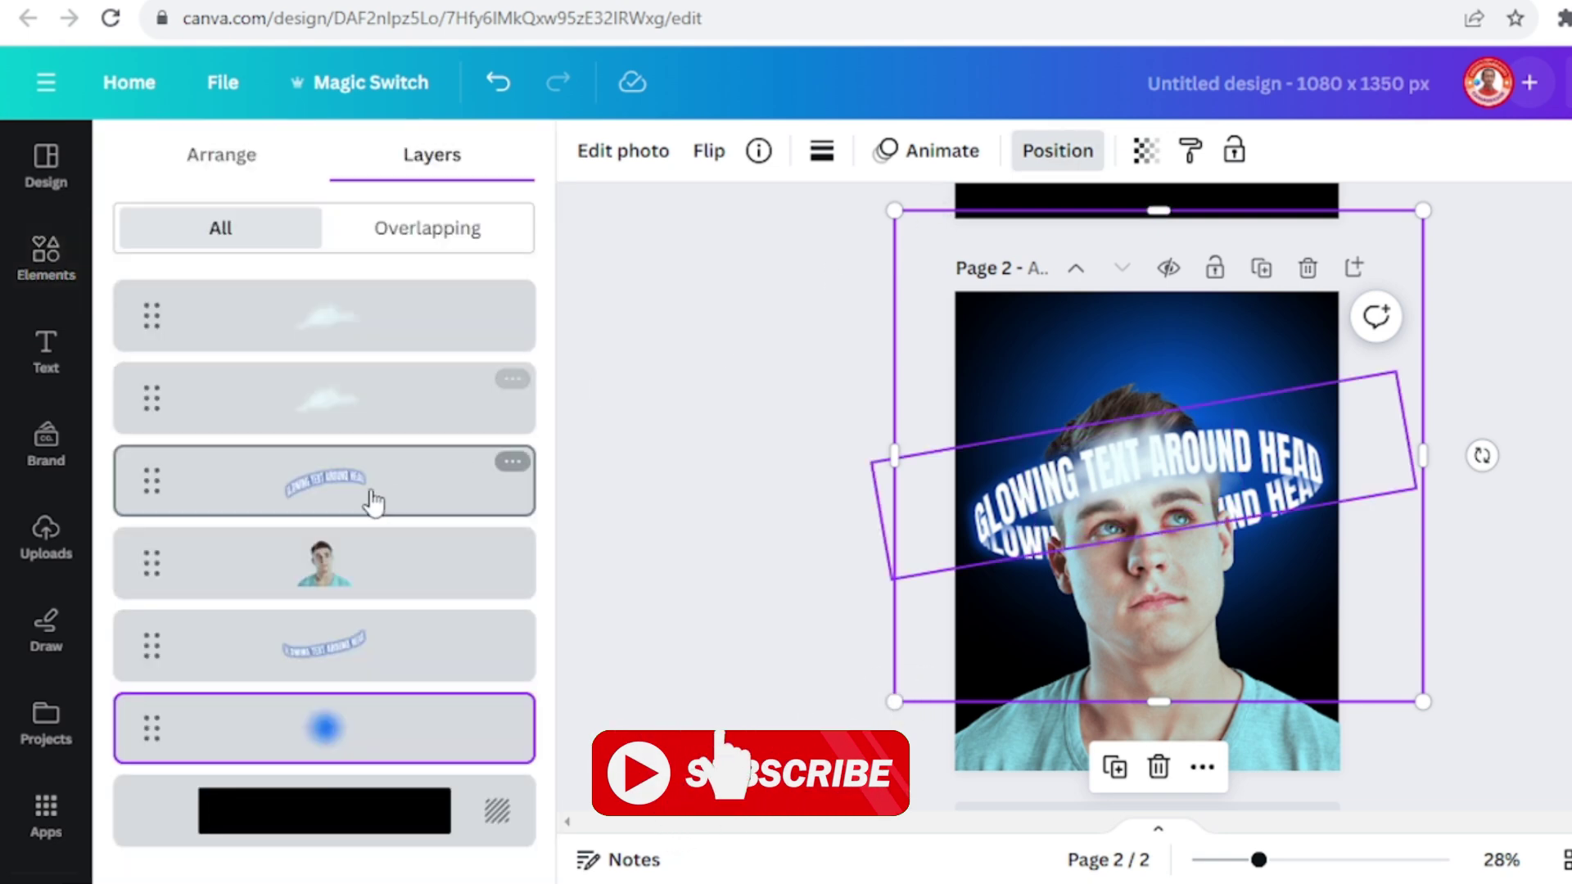
pyautogui.moveTo(361, 502); pyautogui.dragTo(361, 317)
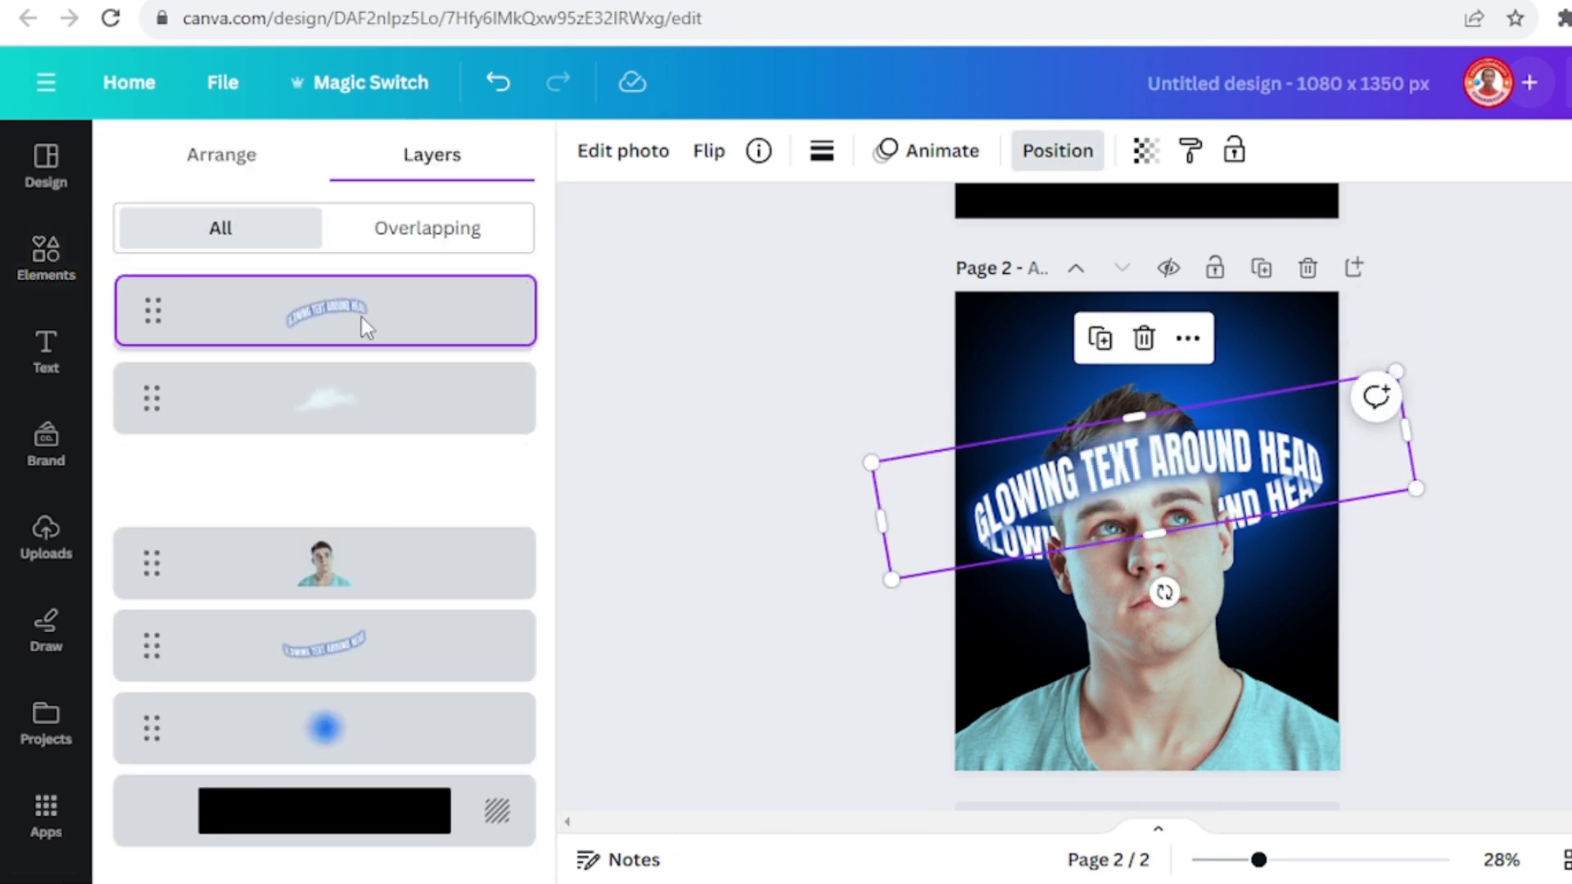